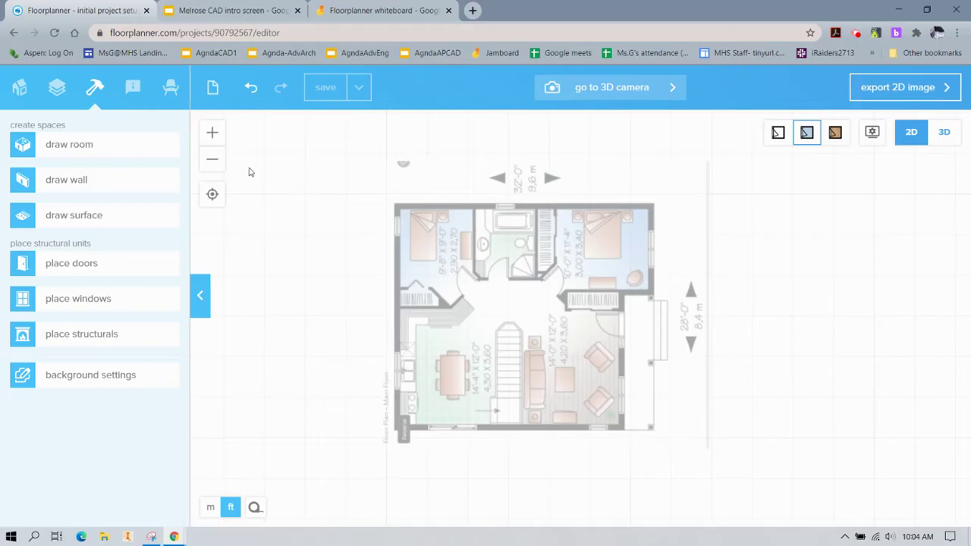
- Set up new walls for drawing with a wall height of 9'
left_click(180, 179)
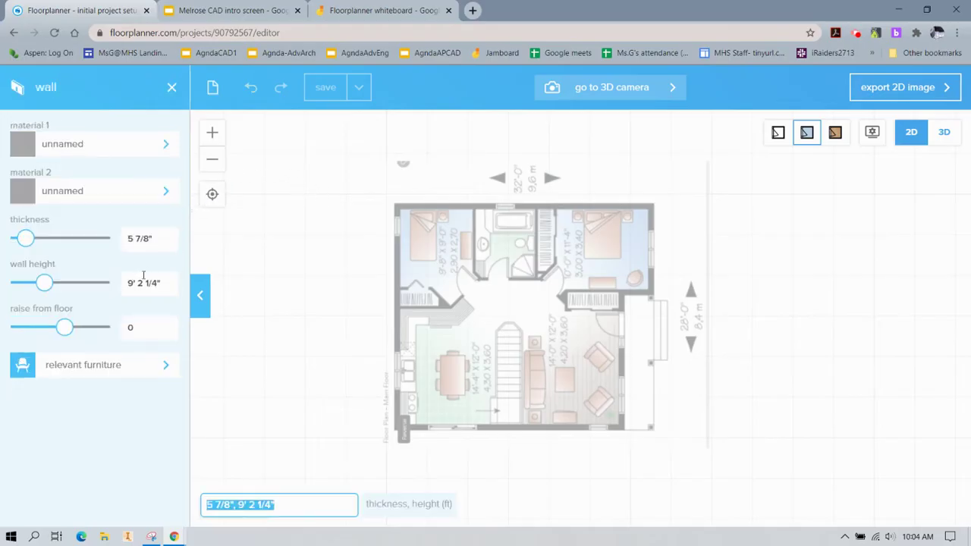
left_click_drag(139, 283, 175, 284)
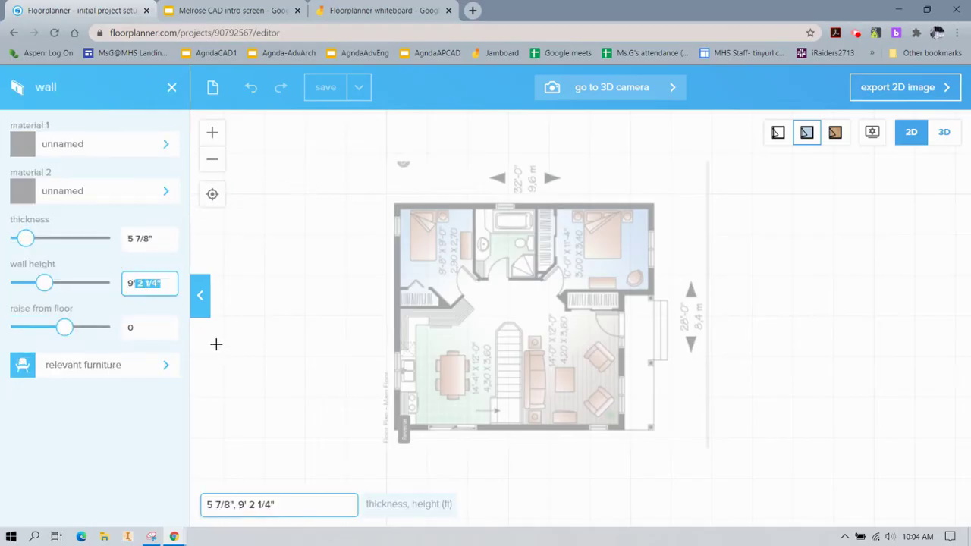
key("BackSpace")
- Trace the exterior walls along the plan's upper edge, about 32' long, down the large bedroom's outer side and in to the porch corner
scroll(394, 209, "up", 4)
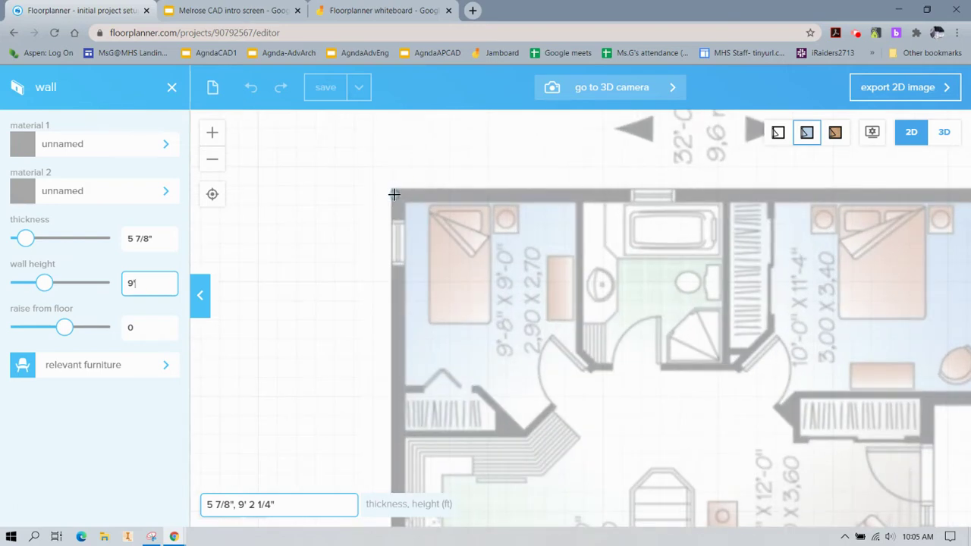
left_click(393, 195)
left_click(664, 196)
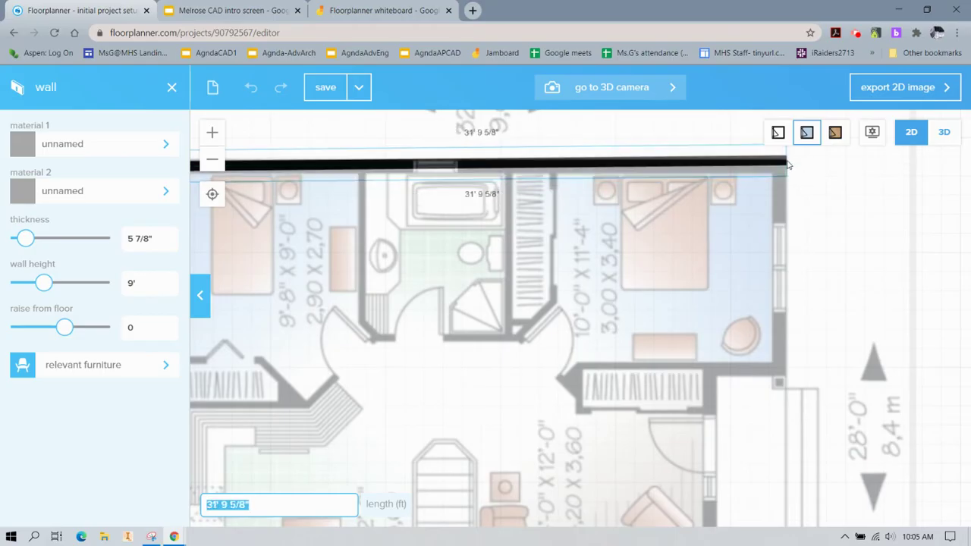
left_click(786, 165)
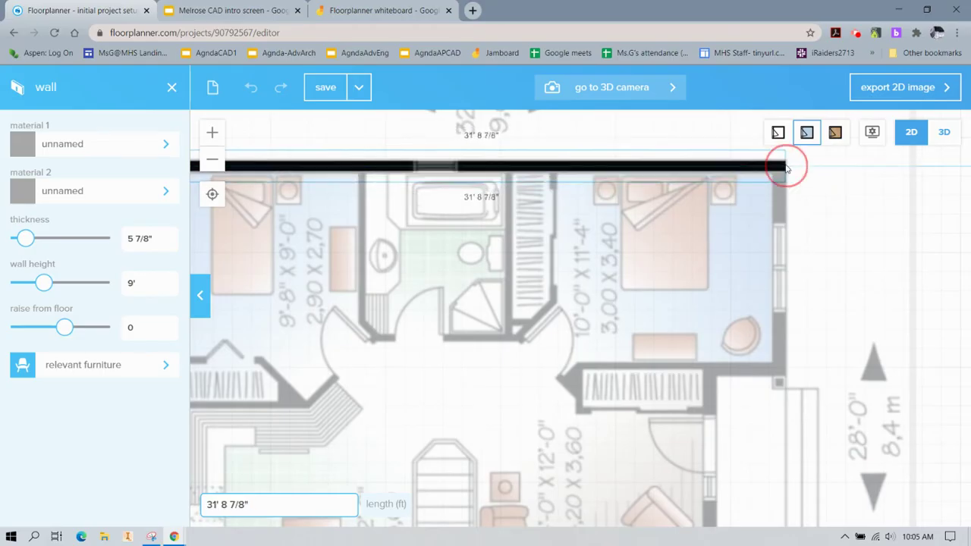
left_click(782, 371)
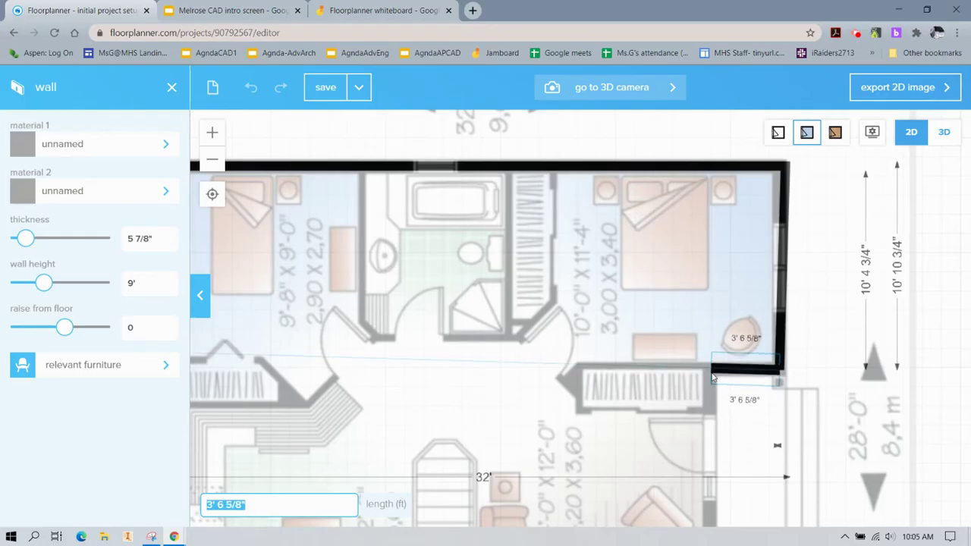
left_click(711, 375)
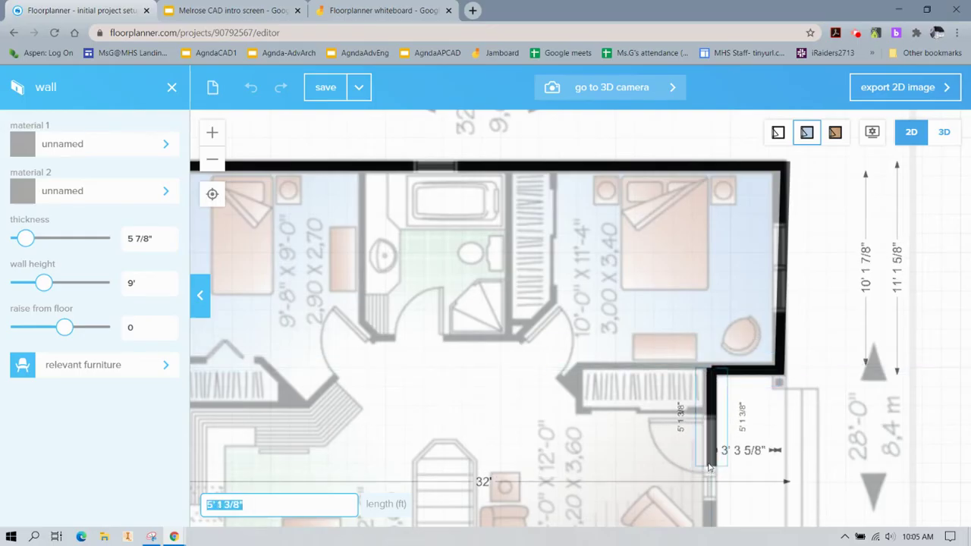
- Continue the exterior walls down the porch side, across the lower edge and up the kitchen side, closing at the starting corner
scroll(708, 468, "down", 3)
scroll(761, 421, "up", 2)
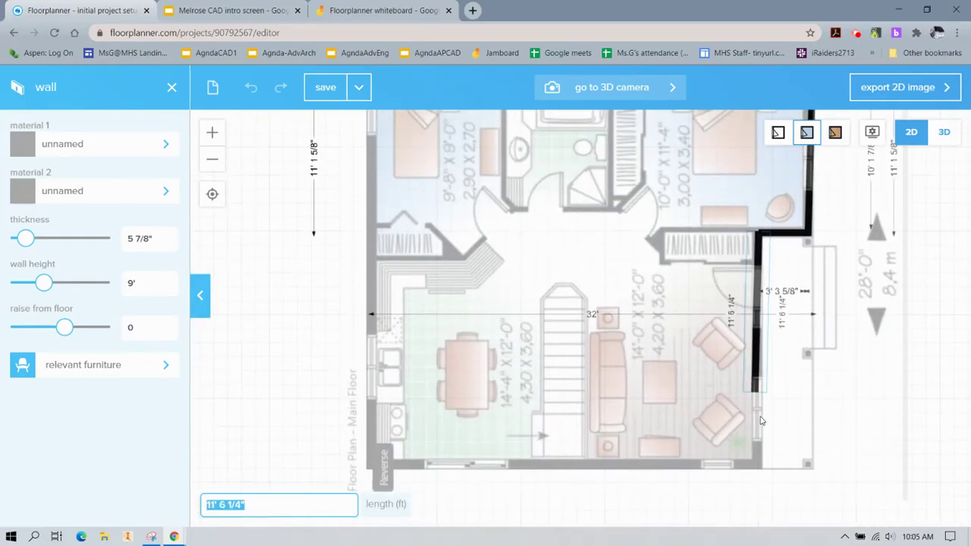
left_click(755, 465)
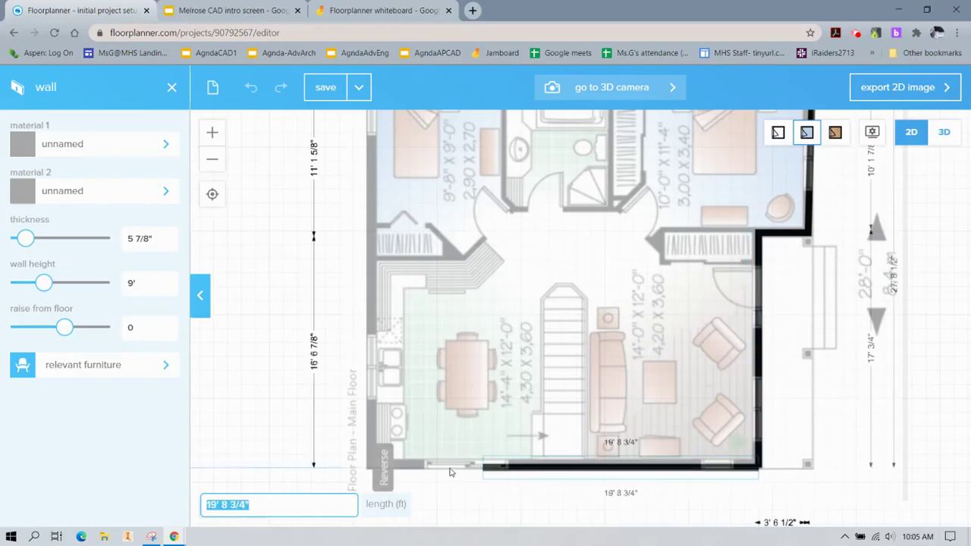
left_click(371, 472)
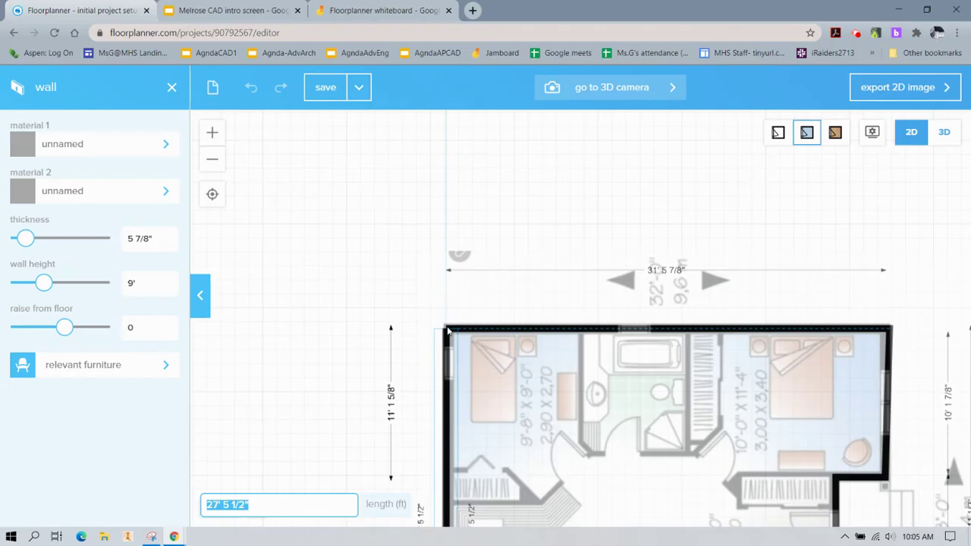
left_click(447, 331)
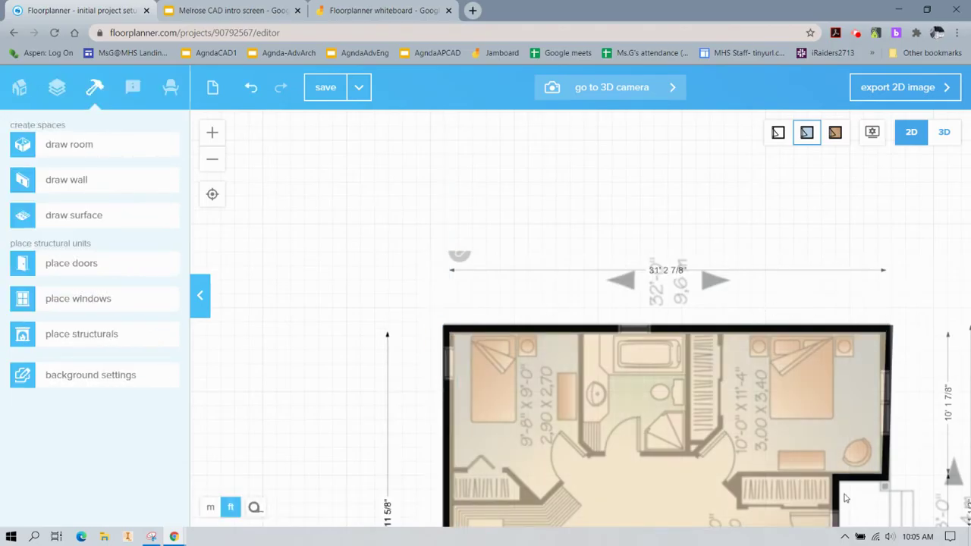
- Align the upper corner of the large bedroom so its outer wall runs straight over the background plan
scroll(880, 478, "up", 3)
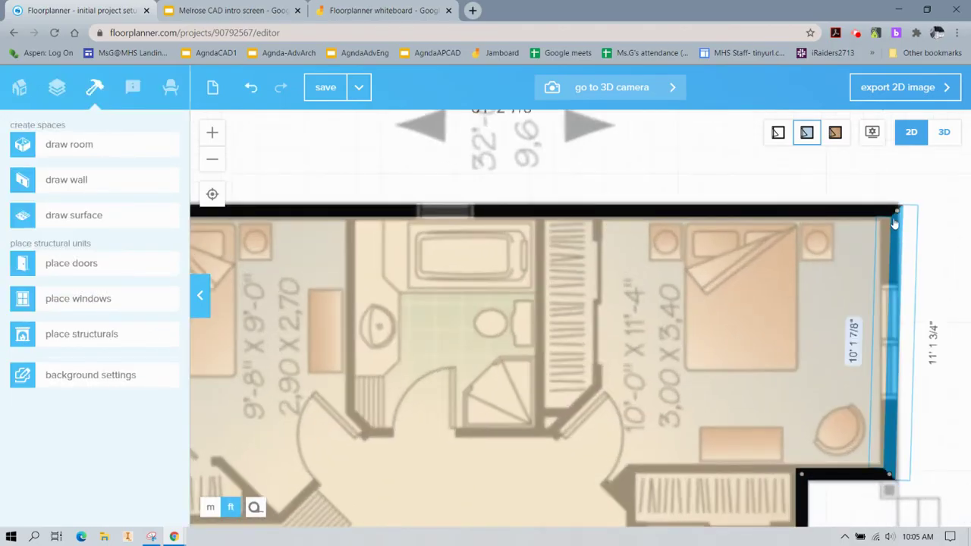
left_click_drag(897, 211, 890, 210)
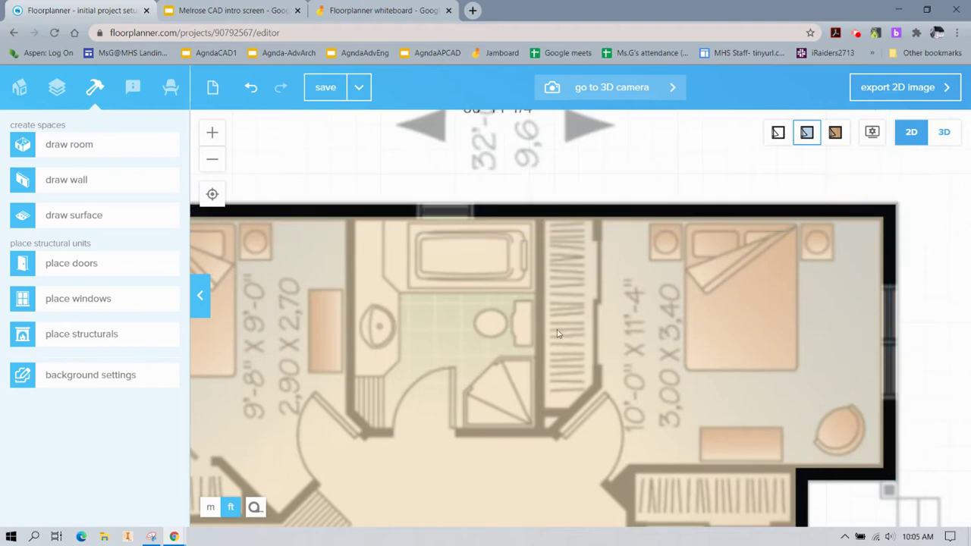
scroll(590, 297, "down", 2)
scroll(552, 226, "down", 3)
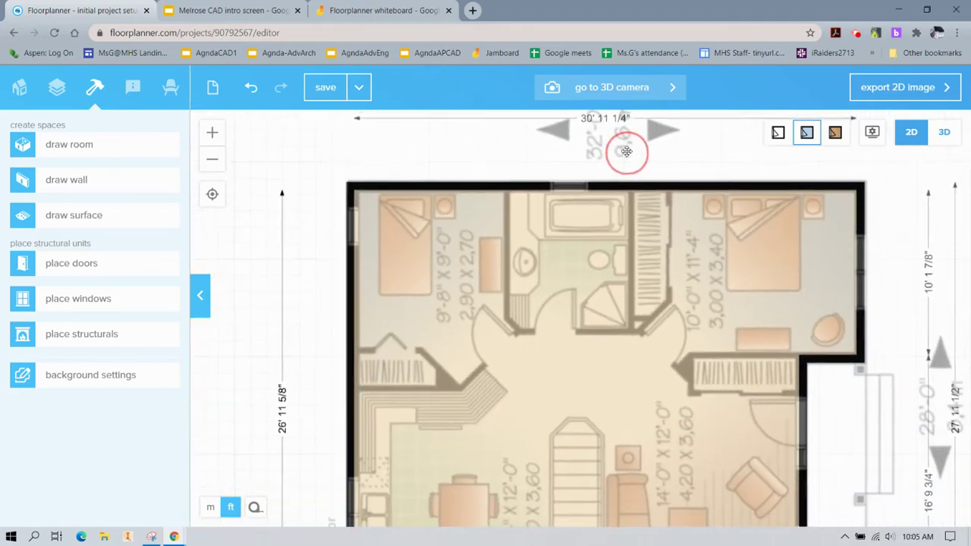
left_click(611, 328)
left_click_drag(615, 310, 619, 291)
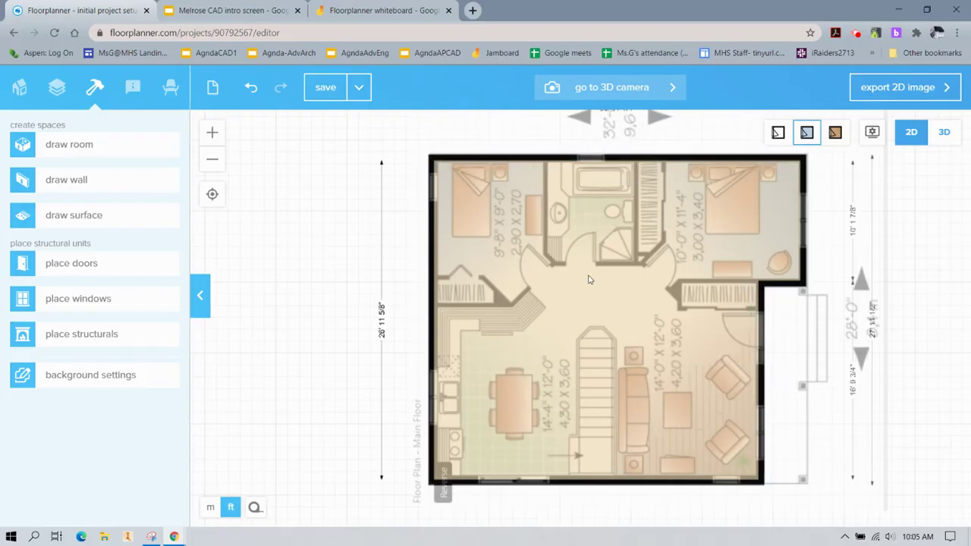
- Examine the roof pitch explanation and the gable sketch on the Floorplanner whiteboard, and return to the floor plan
left_click(369, 8)
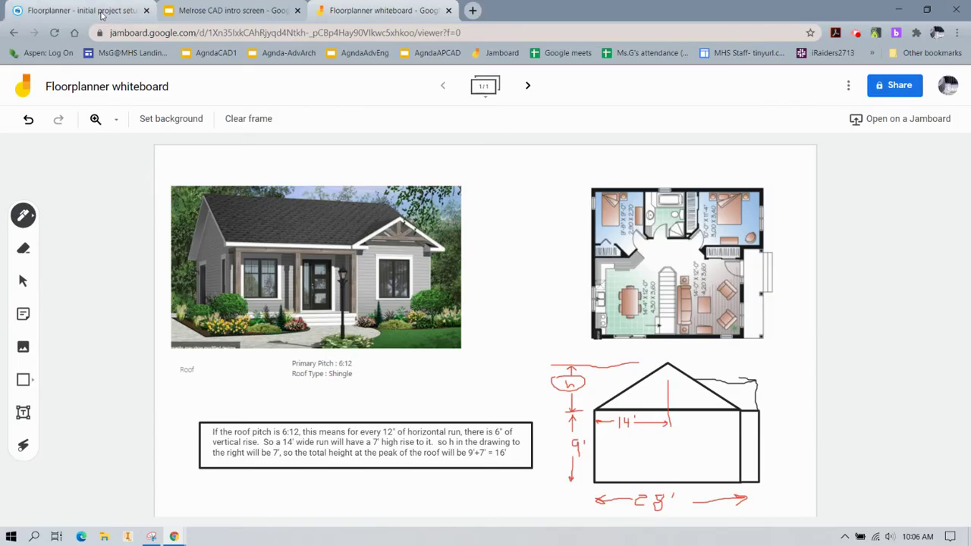
left_click(125, 19)
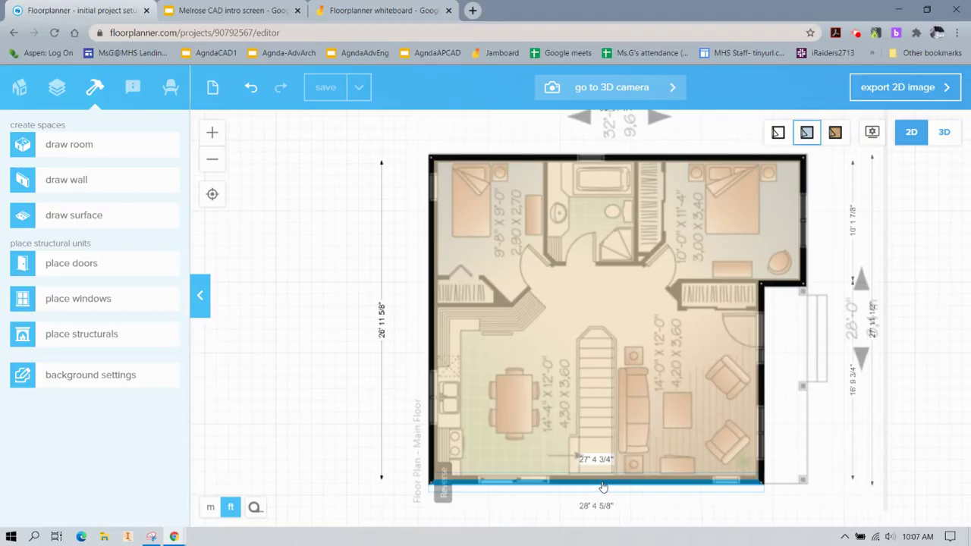
- Split the plan's lower exterior wall at its midpoint
left_click(598, 484)
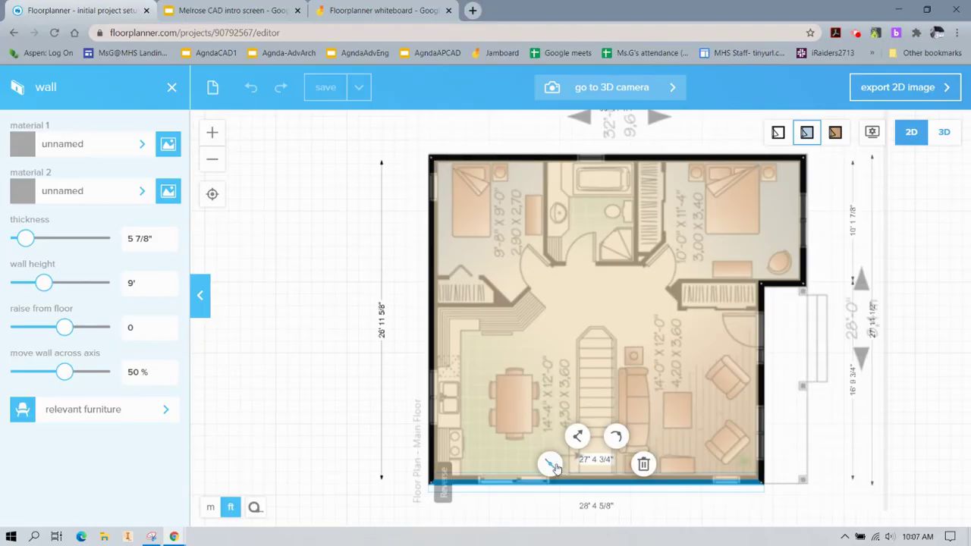
left_click(573, 477)
left_click(596, 484)
left_click(598, 485)
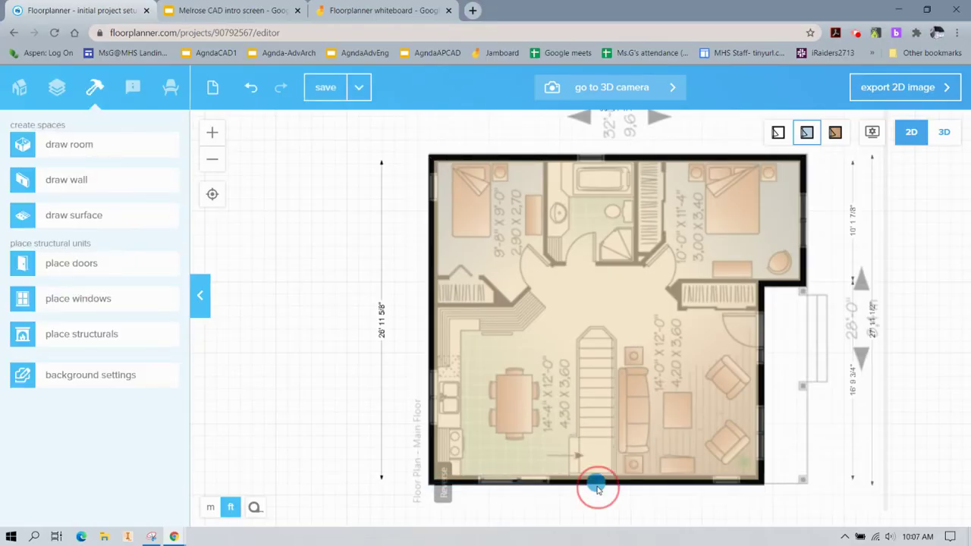
left_click(595, 487)
scroll(595, 488, "up", 3)
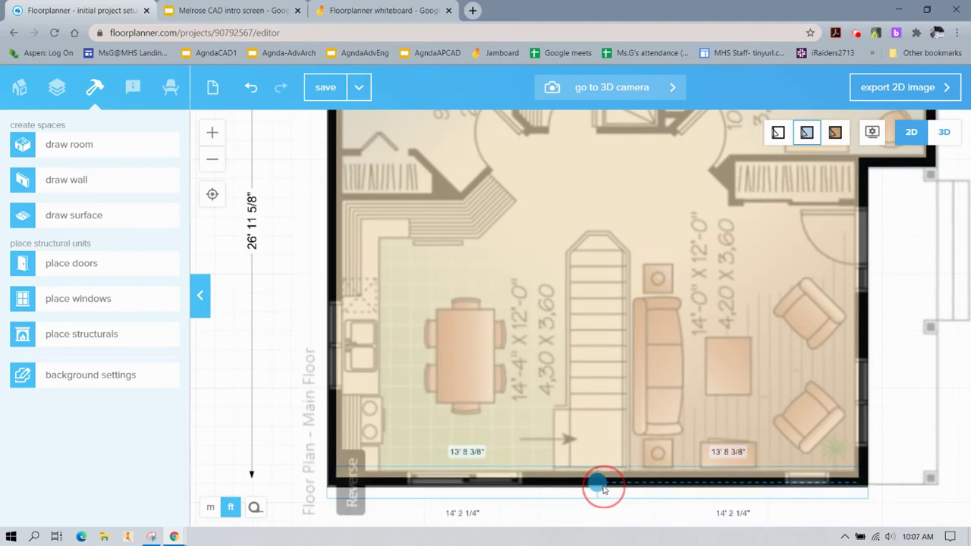
left_click(604, 488)
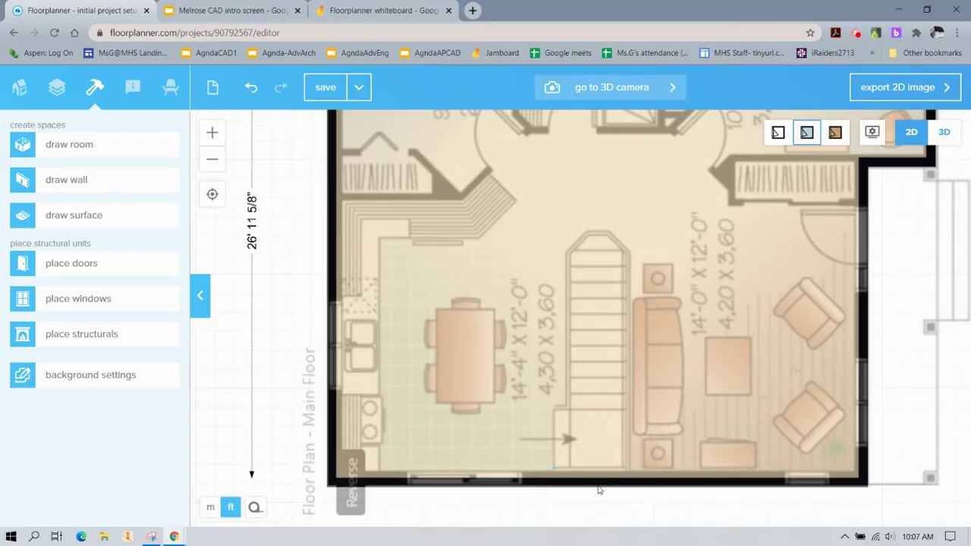
scroll(596, 481, "down", 2)
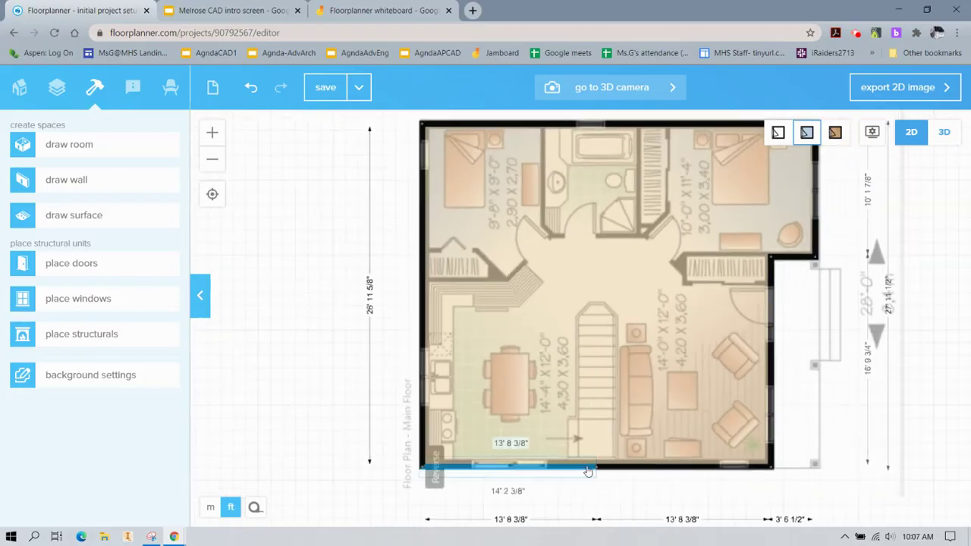
- Set the height of all walls at the lower wall's midpoint corner to 16' and view the gable in 3D
left_click(595, 468)
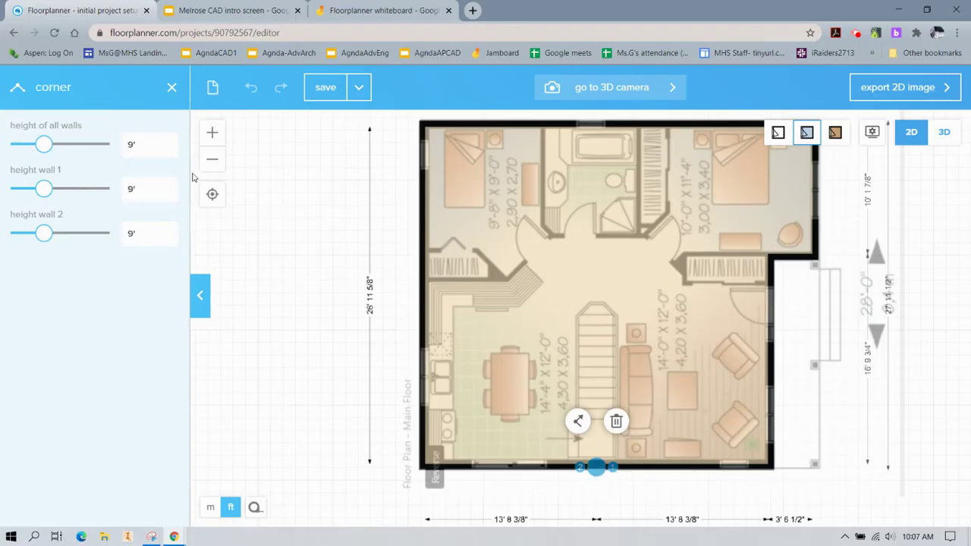
left_click(141, 148)
type("16")
key("Return")
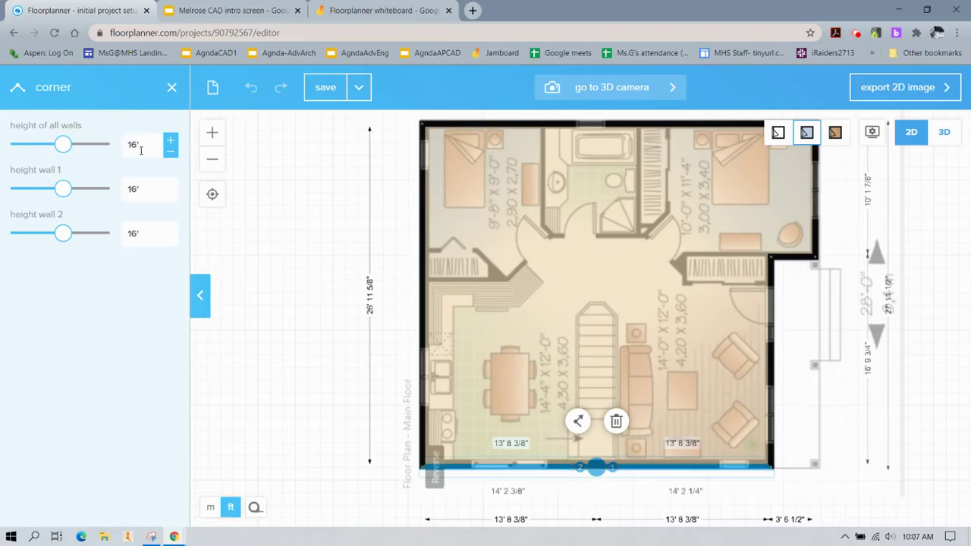
left_click(181, 361)
left_click(880, 307)
left_click(939, 138)
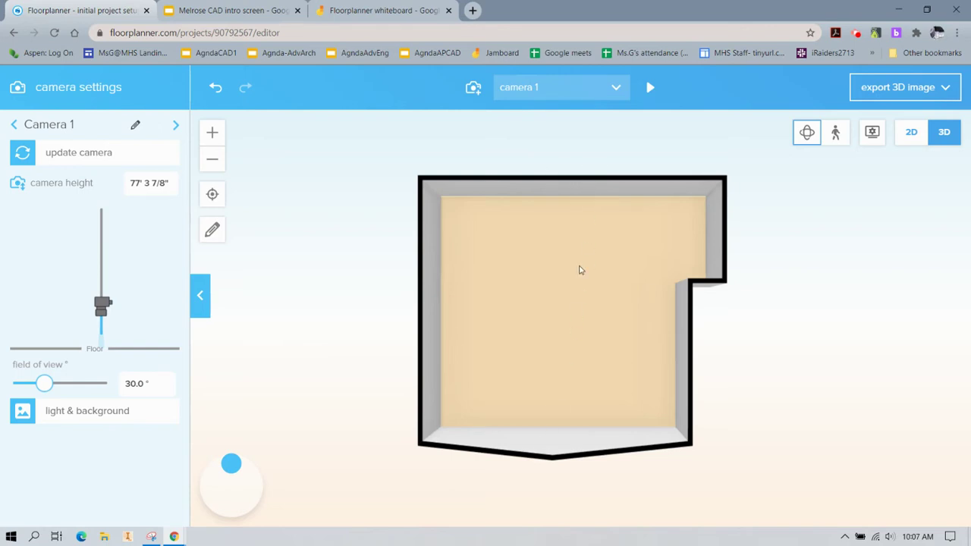
- Return to the 2D plan and set the wall height for new walls to 16'
left_click(910, 134)
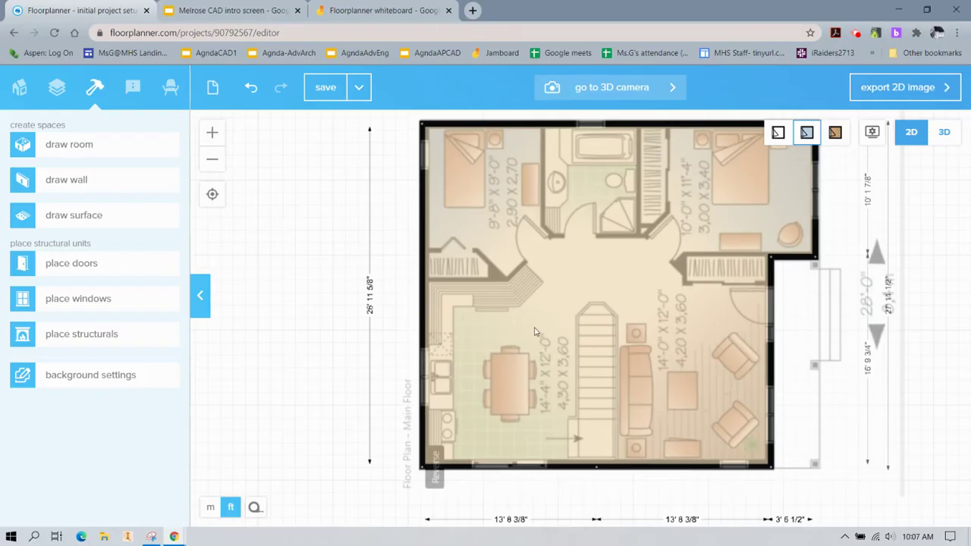
left_click(109, 192)
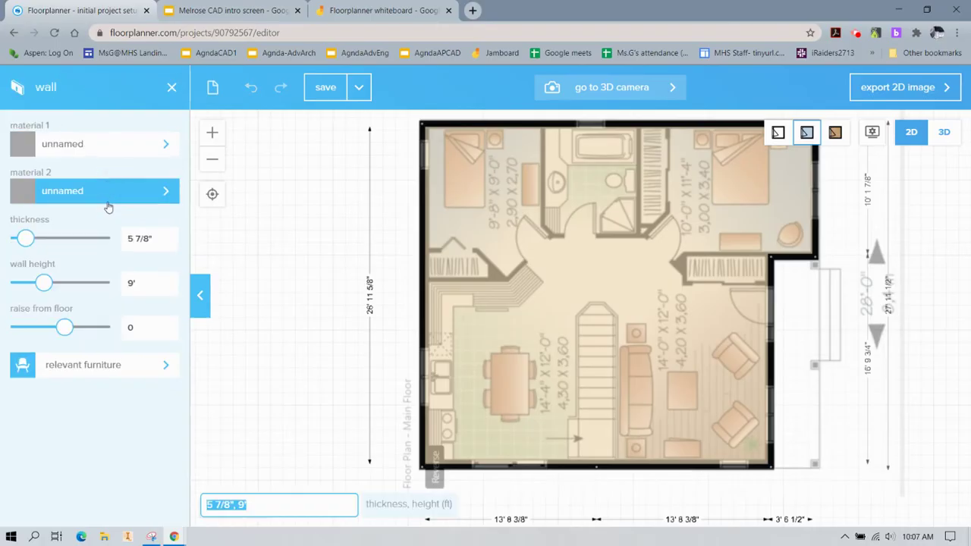
left_click(131, 283)
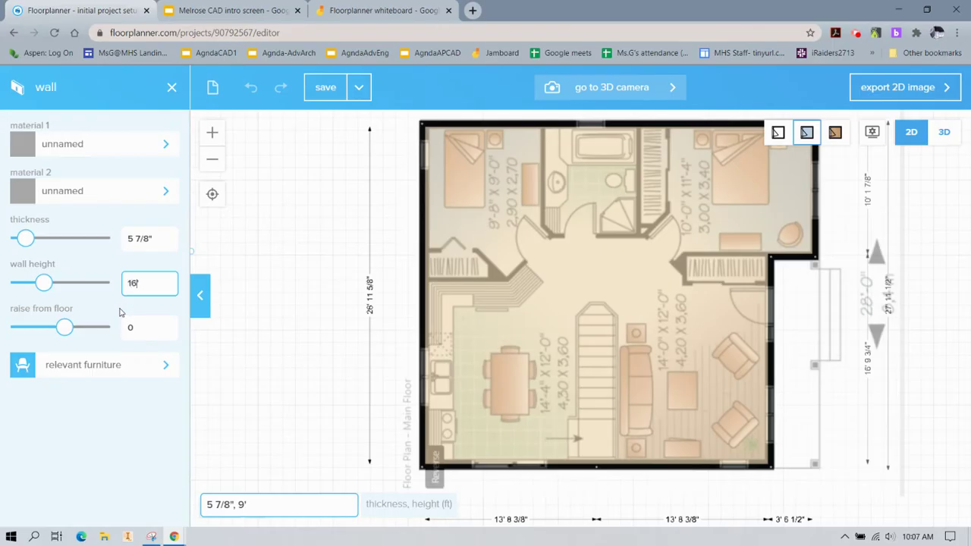
left_click(124, 447)
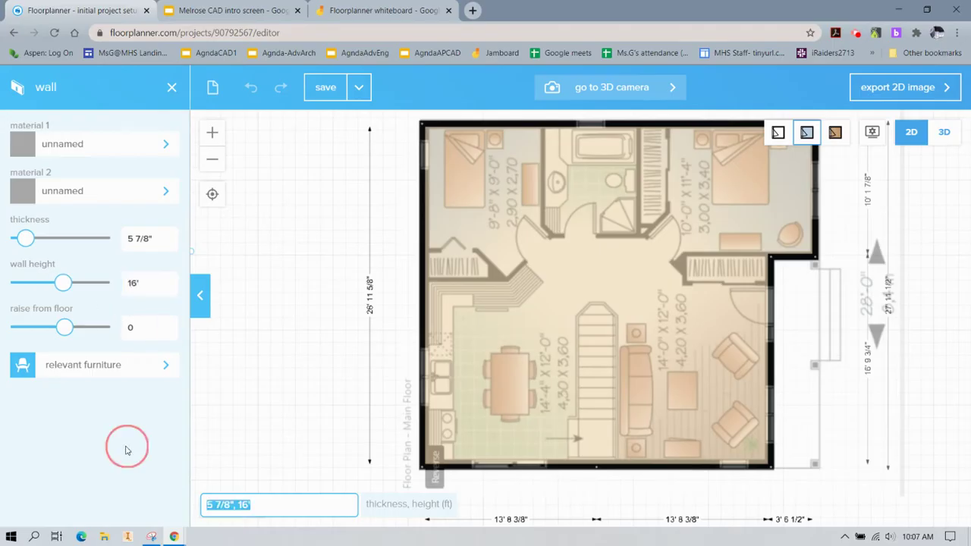
- Draw a centre wall about 31' long from the lower wall's midpoint past the upper wall, and delete the overhanging piece
left_click(595, 467)
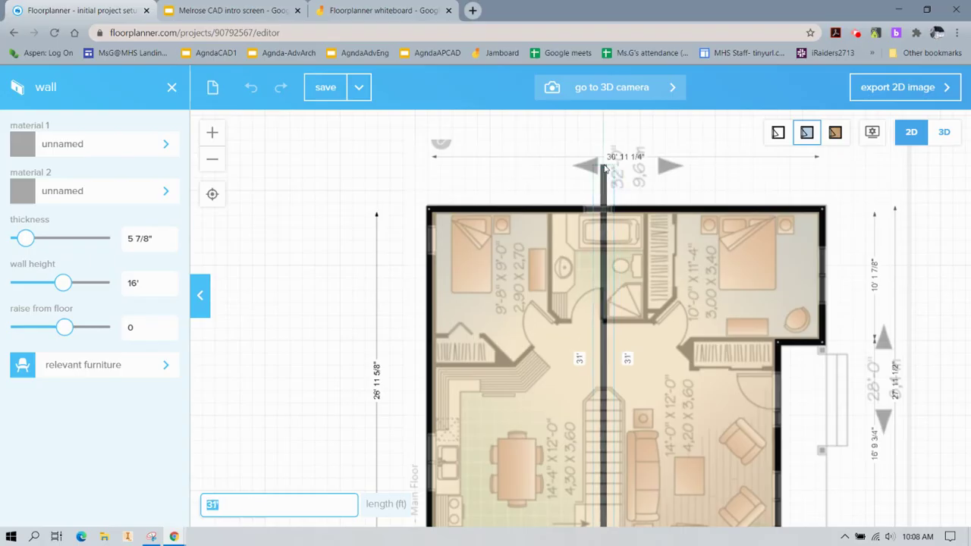
left_click(605, 168)
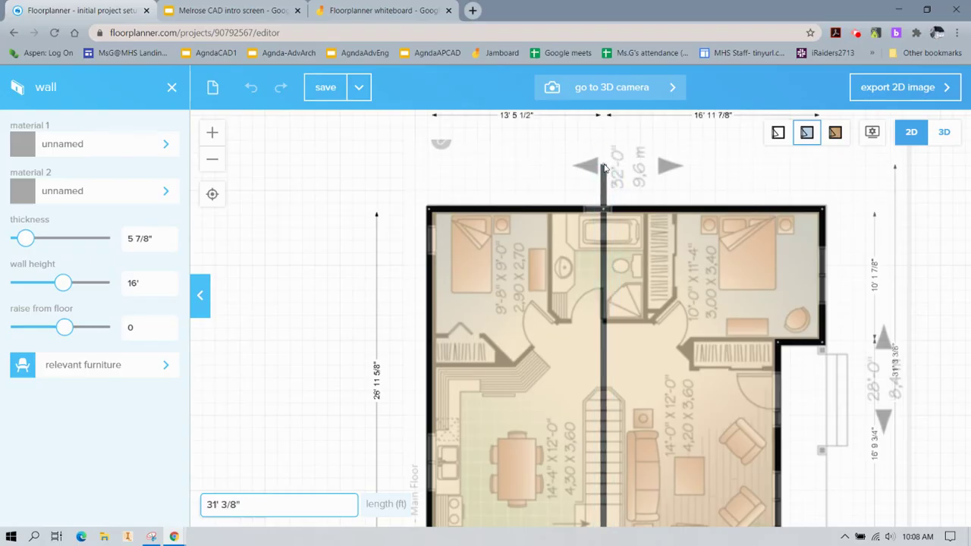
key("Escape")
left_click(603, 182)
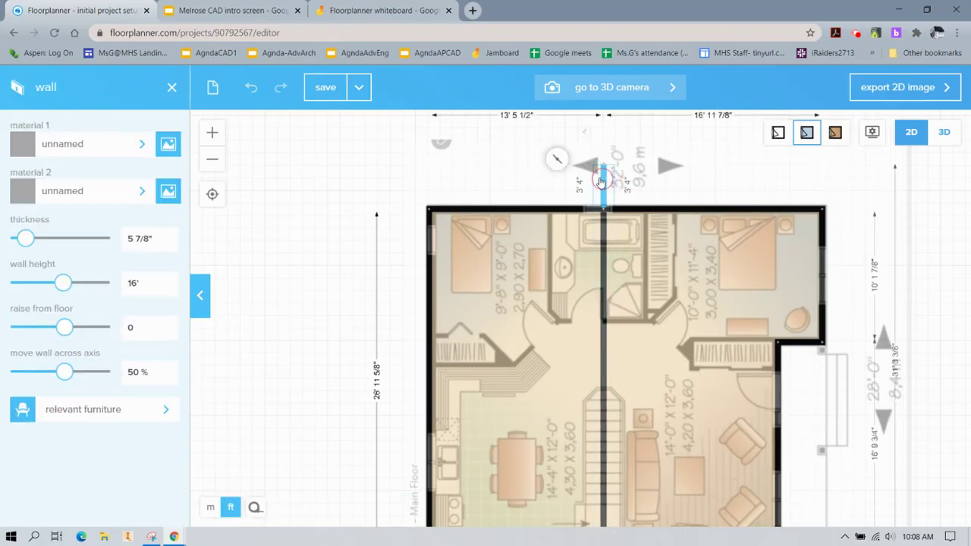
key("Delete")
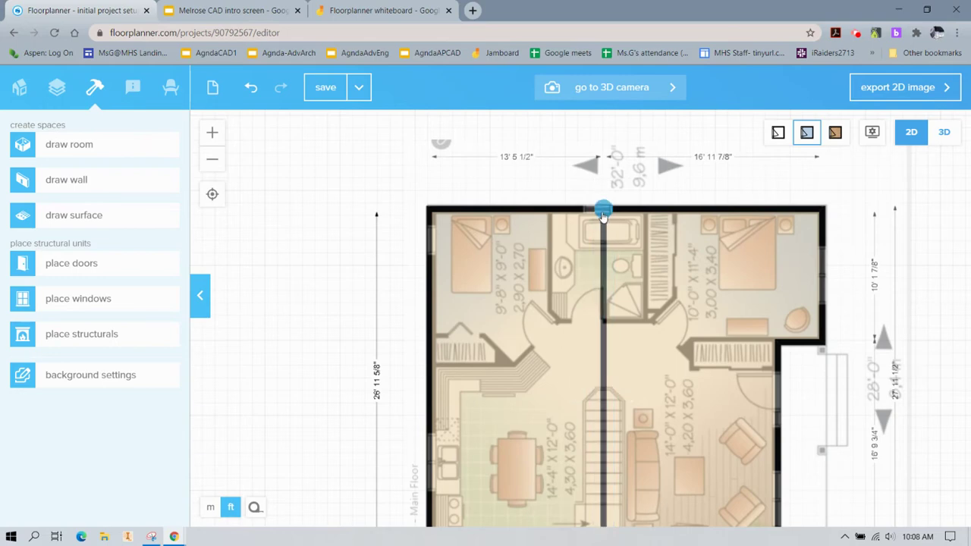
- Check the wall heights at the junction of the centre wall and upper exterior wall, and inspect the model in 3D
left_click(604, 214)
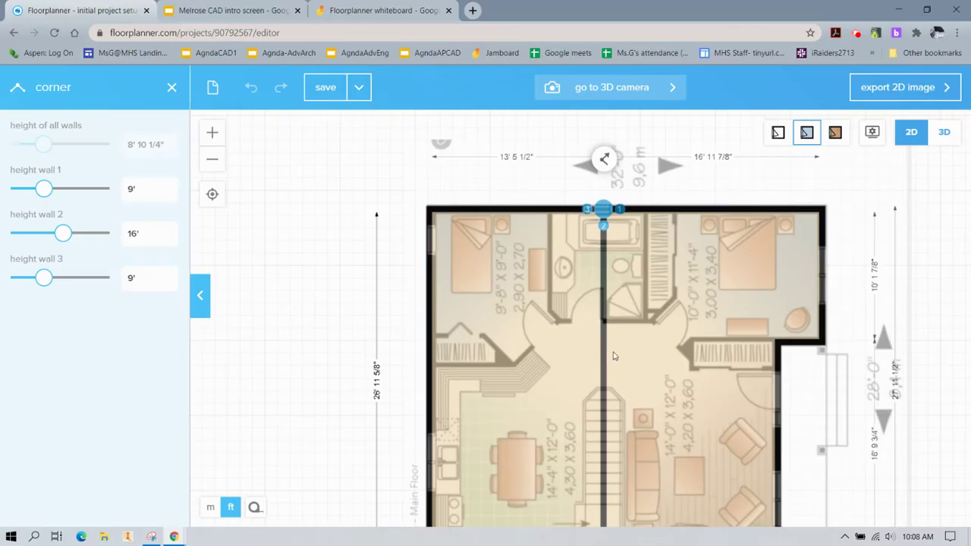
mouse_move(172, 235)
left_click(945, 132)
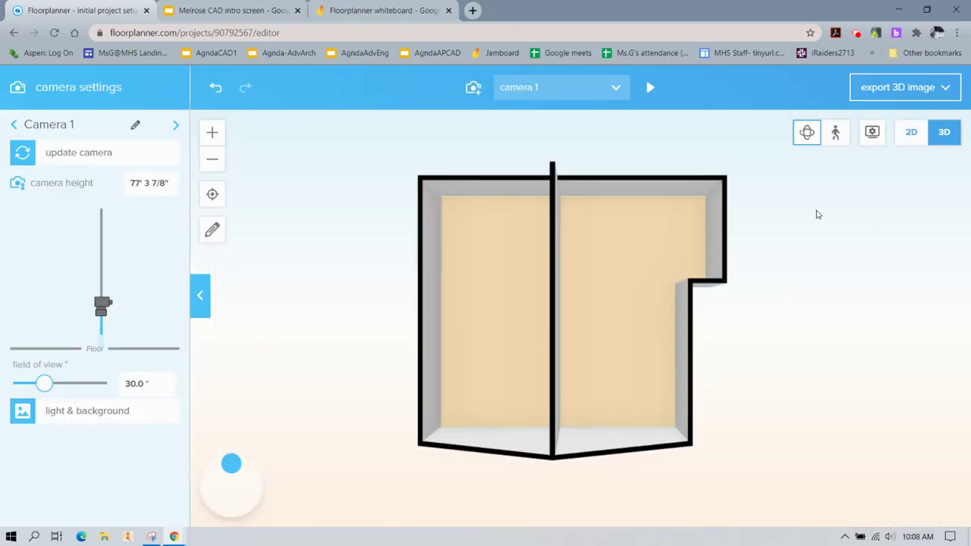
- Set both upper exterior wall segments at the centre wall junction to 16' in the 2D plan, and view the result in 3D
left_click_drag(817, 215, 645, 143)
right_click_drag(644, 142, 879, 158)
left_click(913, 140)
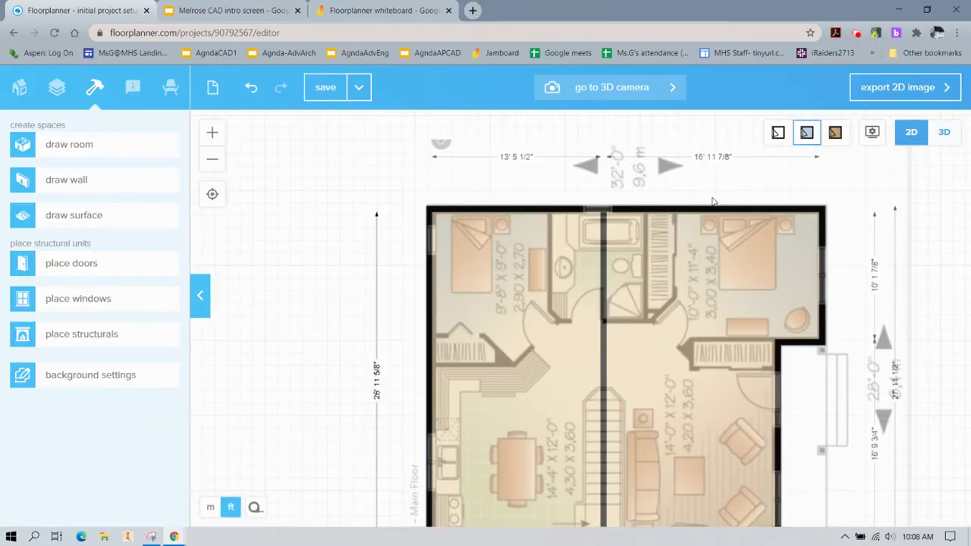
left_click(604, 210)
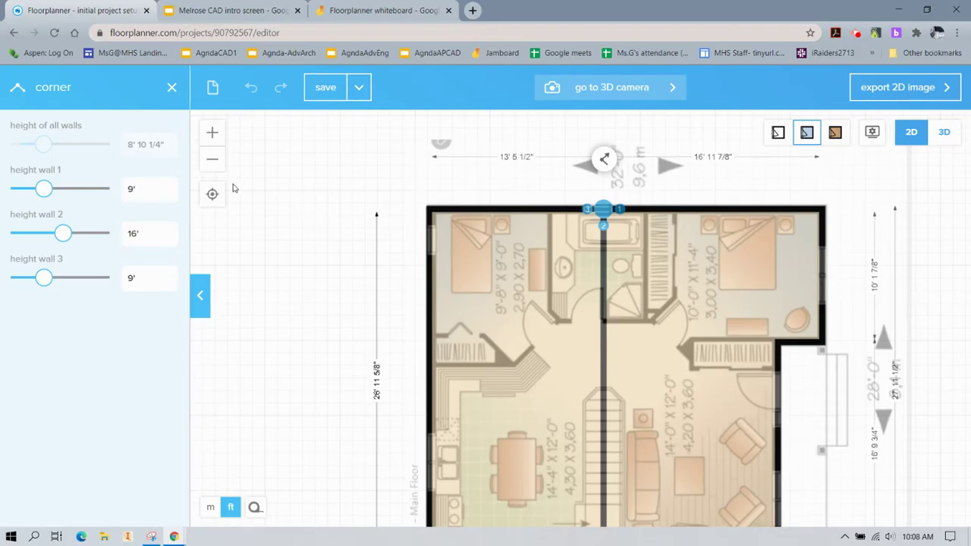
left_click(144, 191)
key("Tab")
key("Tab")
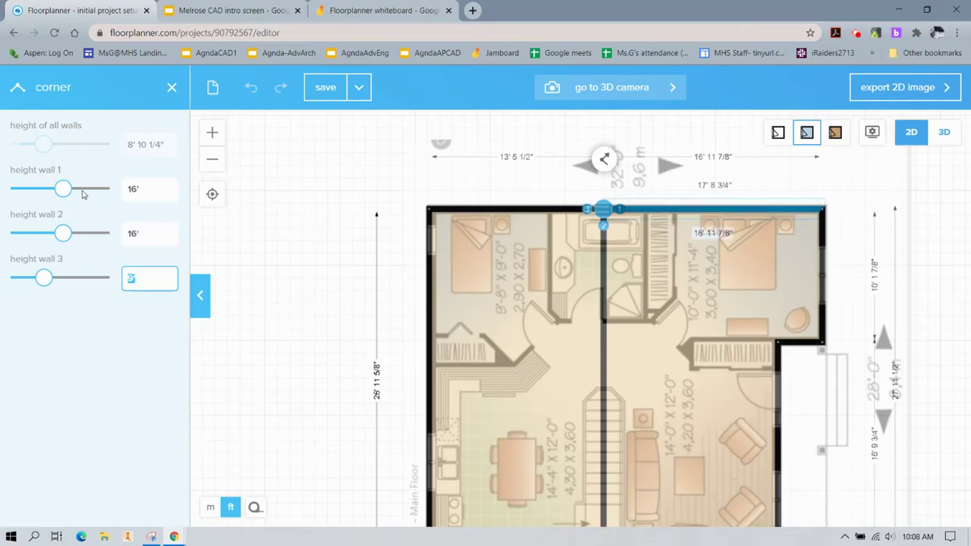
type("16")
key("Return")
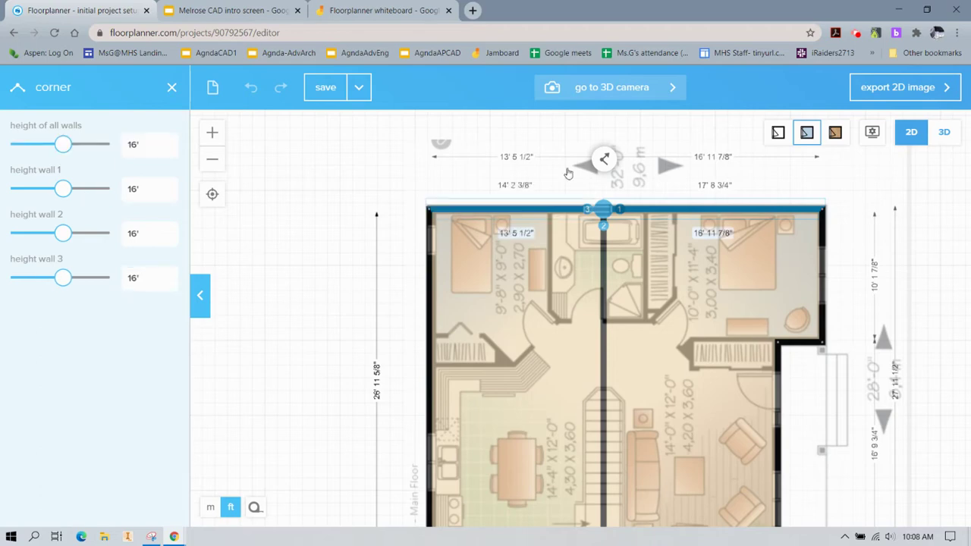
left_click(944, 133)
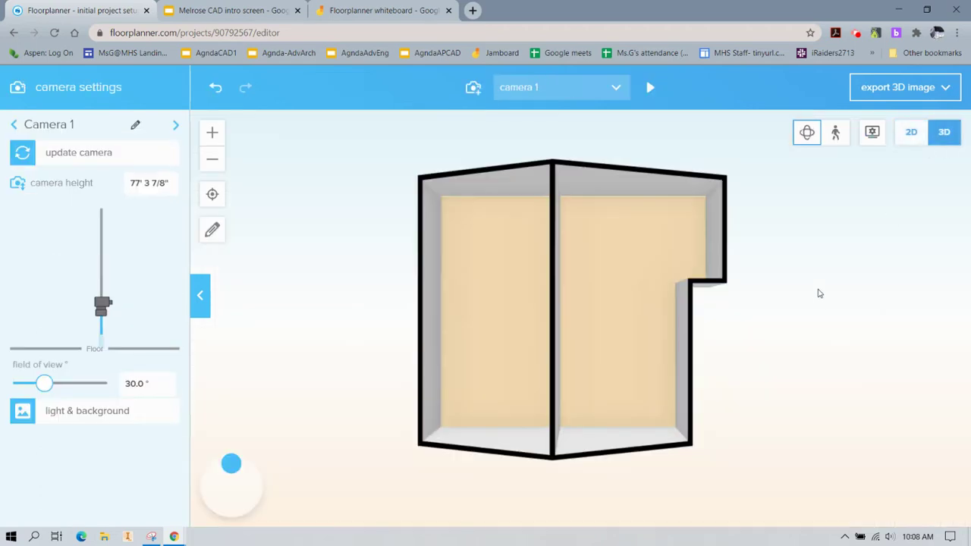
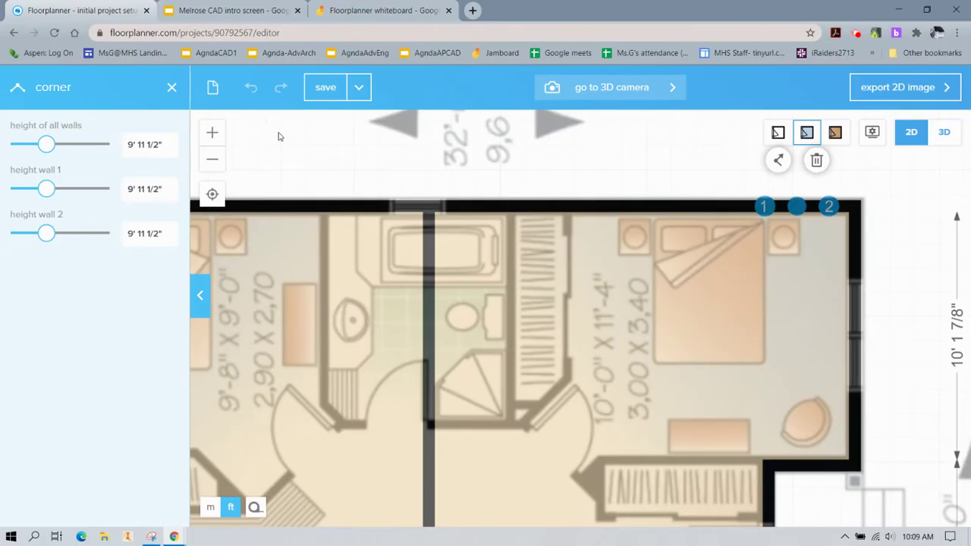
- Undo the misplaced upper-wall corner and draw a helper wall about 10' long from the right-side jog's inner corner to the upper wall
left_click(253, 88)
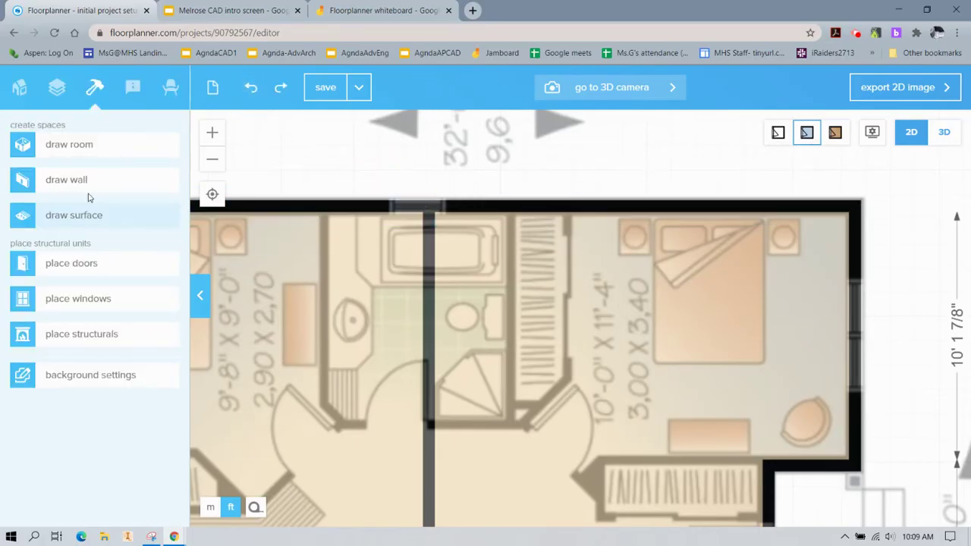
left_click(117, 183)
left_click(769, 463)
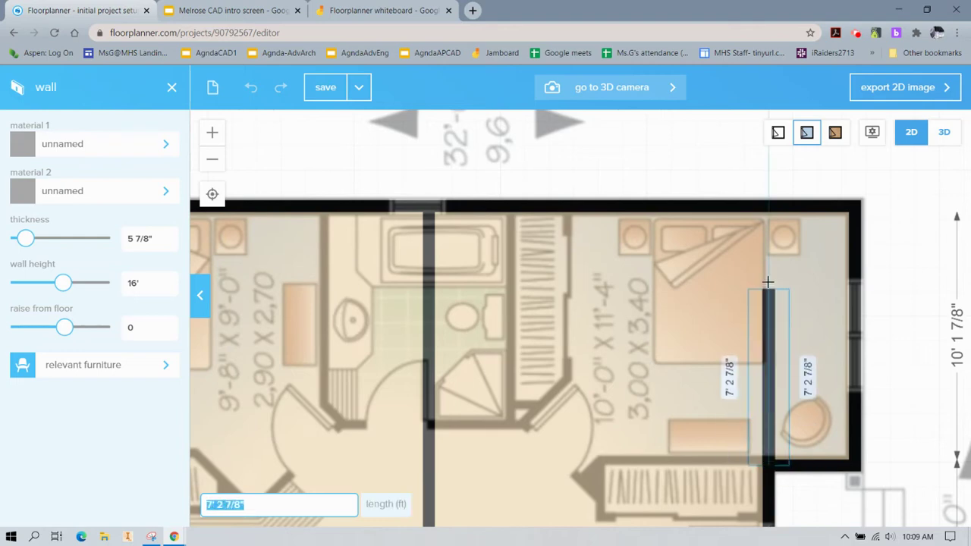
left_click(769, 206)
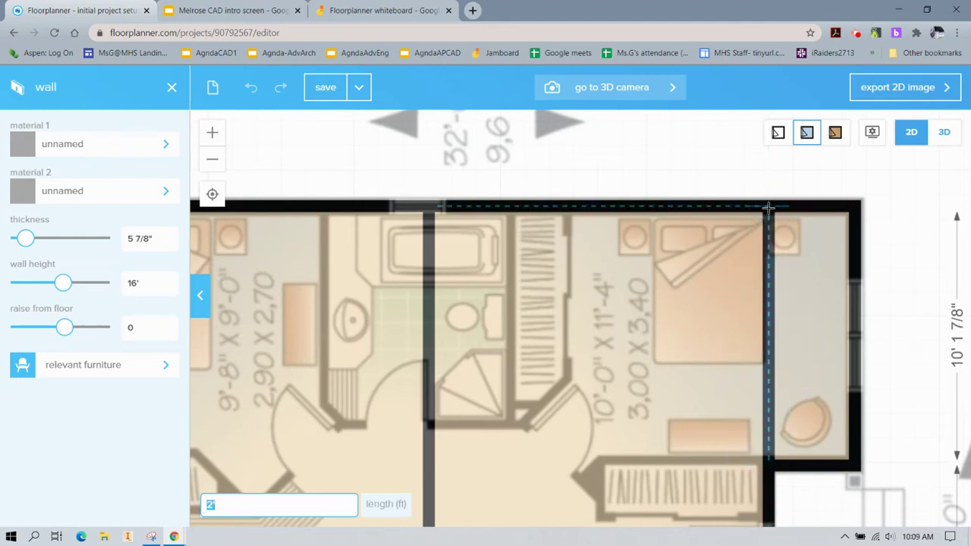
key("Escape")
- Set the height of all walls to 9' at the corner where the helper wall meets the upper exterior wall
left_click(771, 232)
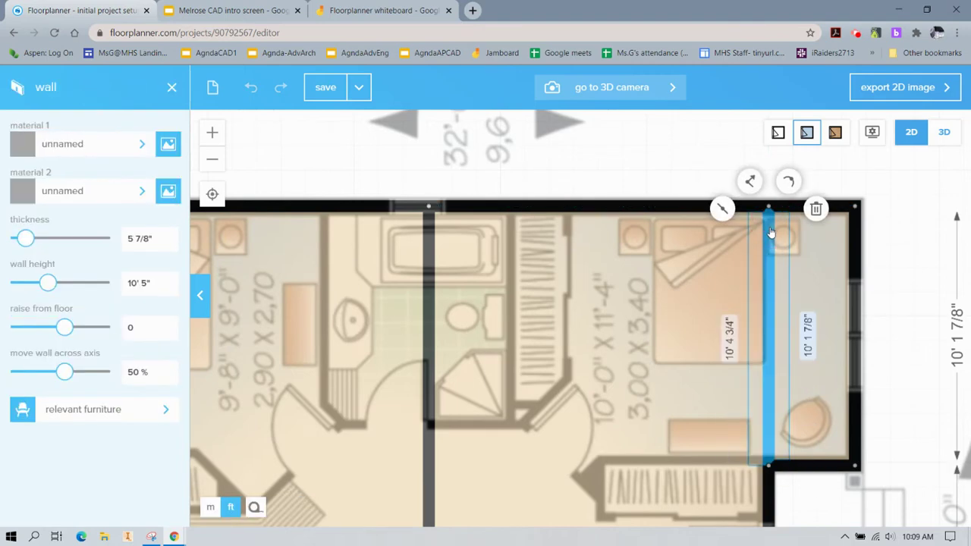
left_click(795, 206)
left_click(775, 211)
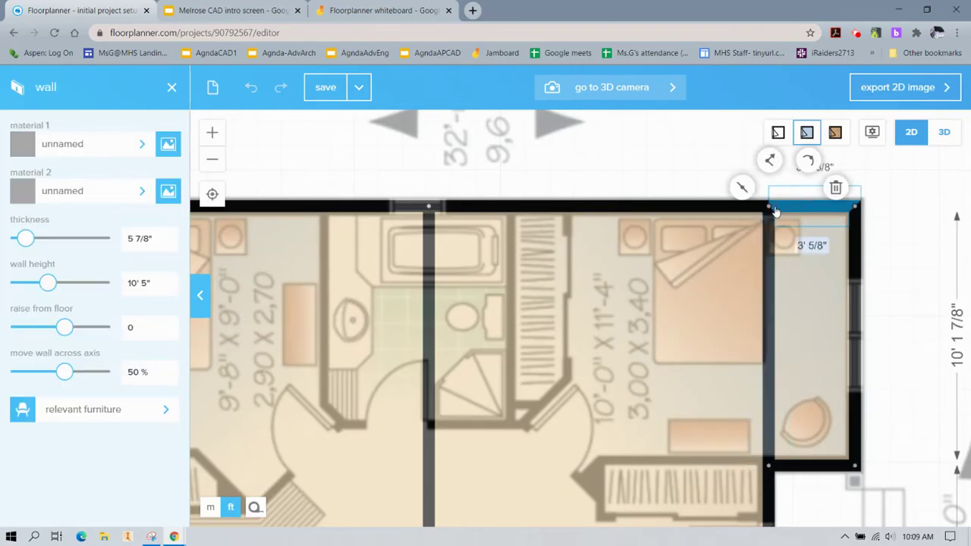
left_click(768, 211)
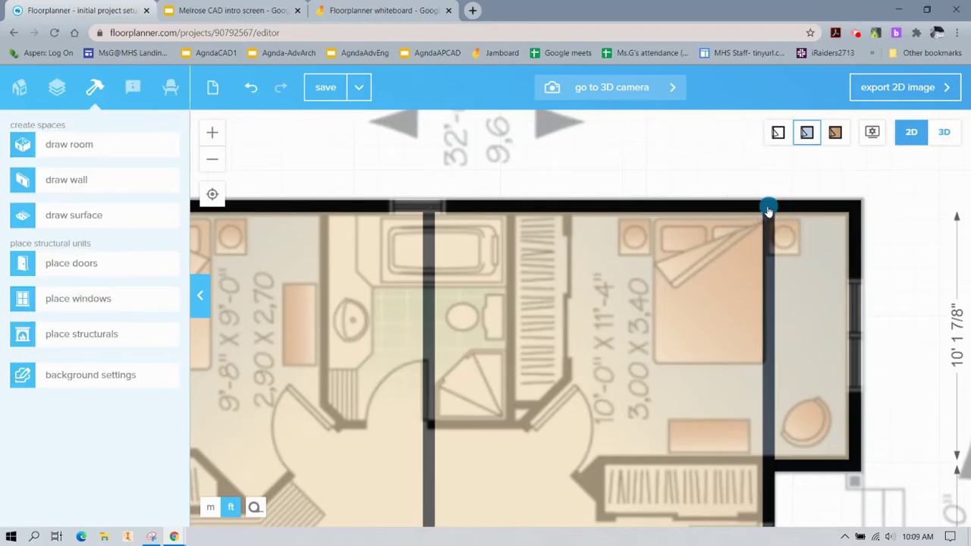
left_click(769, 207)
mouse_move(150, 191)
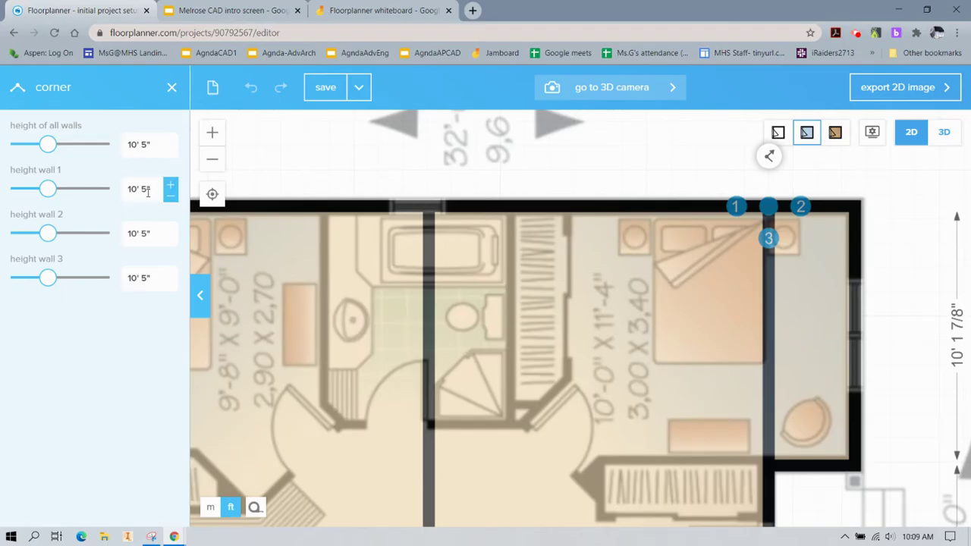
left_click(157, 143)
type("9")
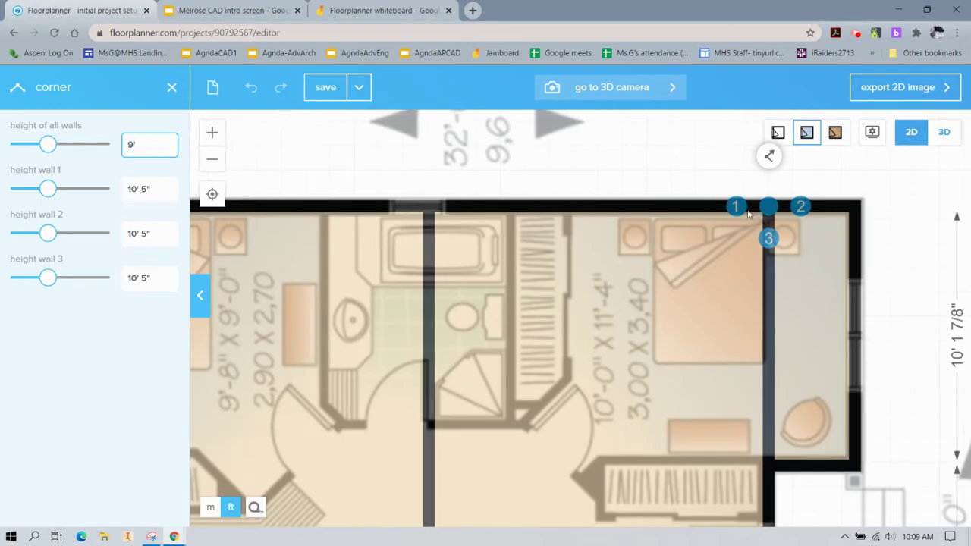
key("Return")
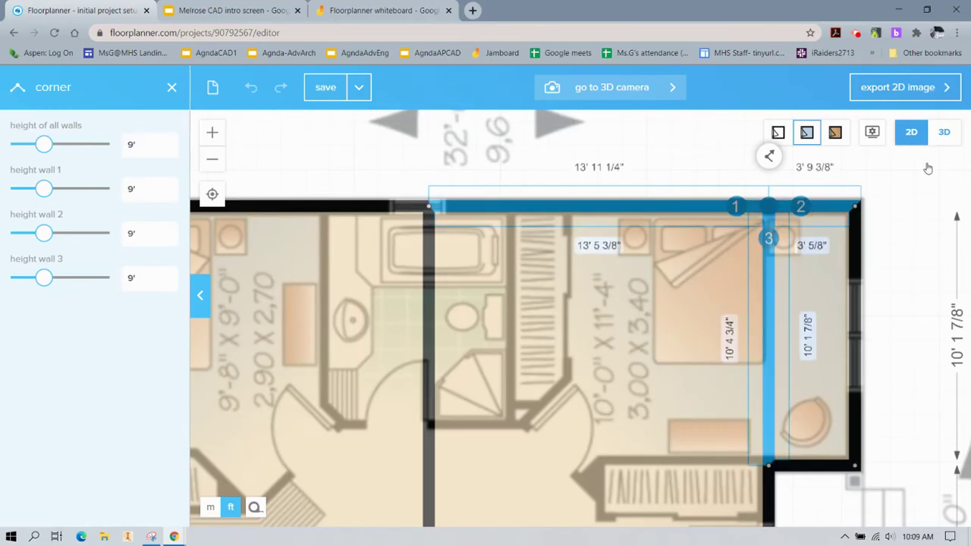
left_click(903, 223)
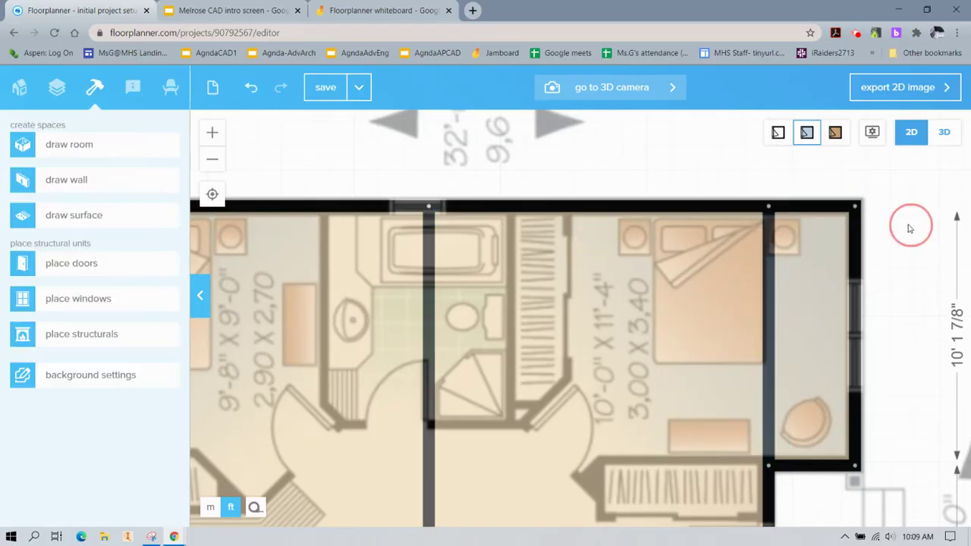
- Delete the helper wall and check the wall heights at its remaining upper corner and at the centre wall junction
left_click(786, 247)
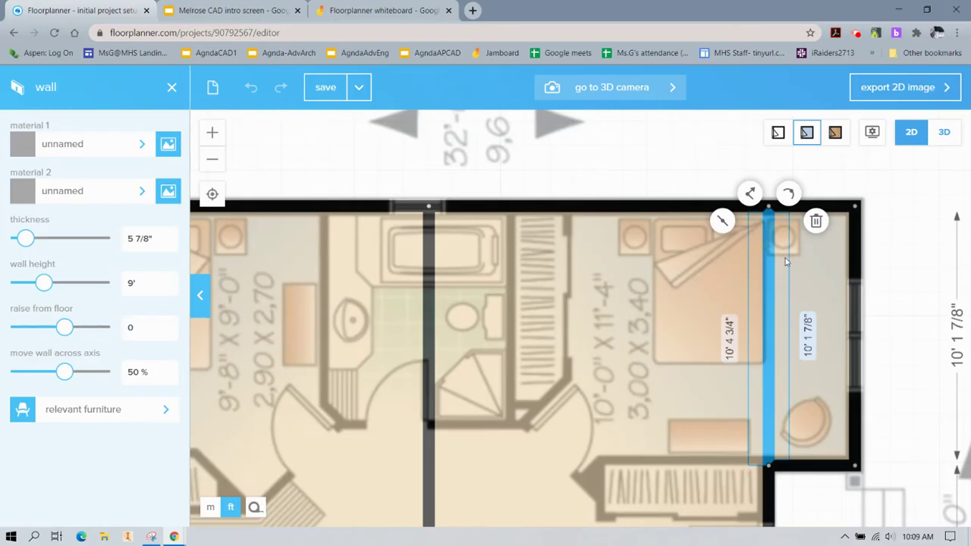
left_click(786, 262)
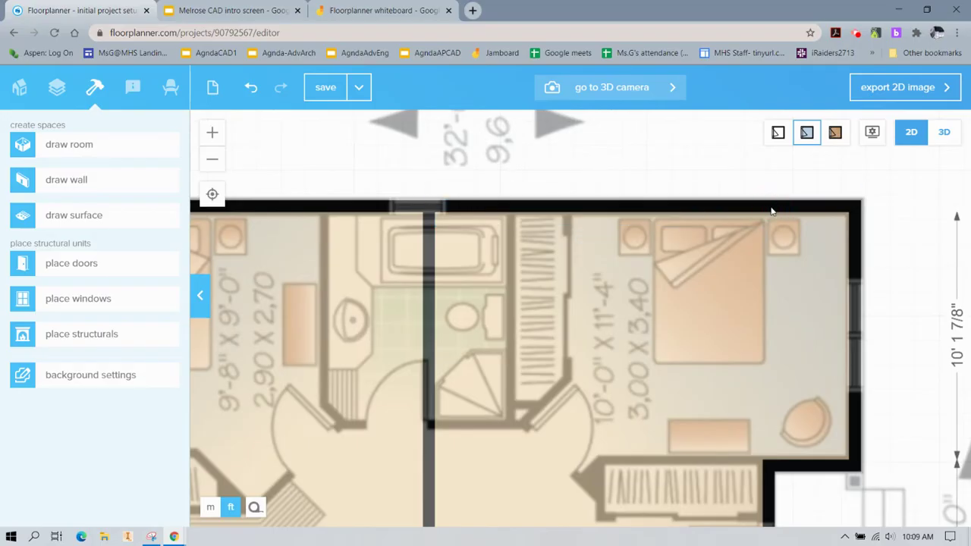
left_click(770, 207)
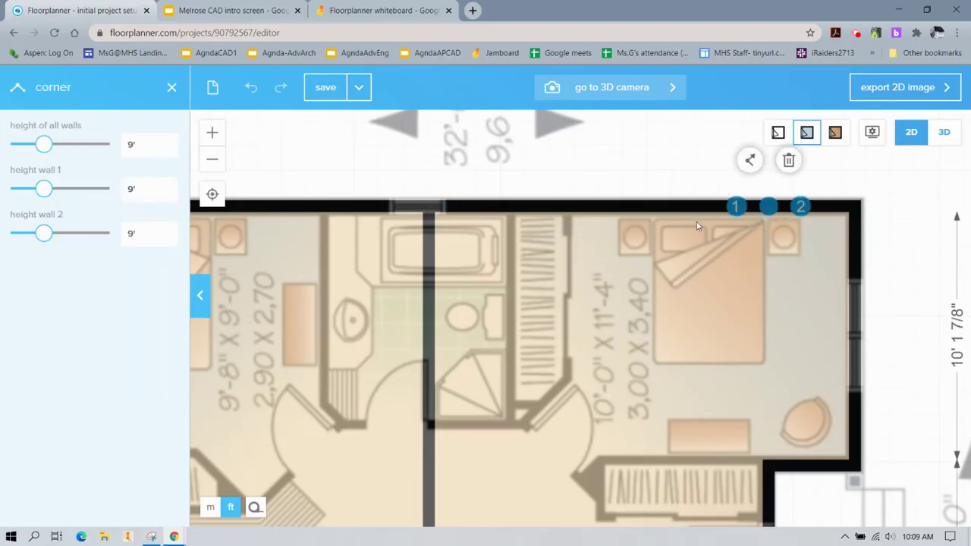
left_click(427, 207)
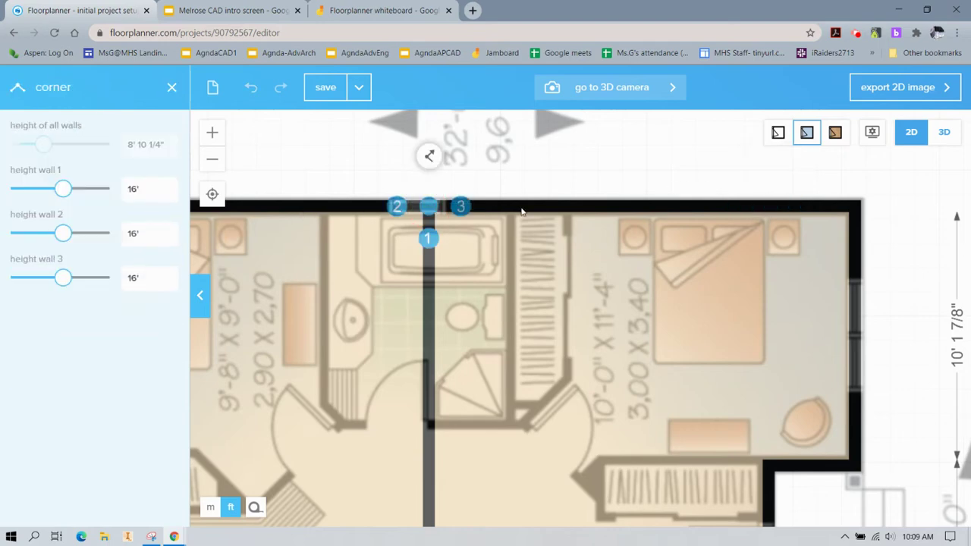
left_click(668, 201)
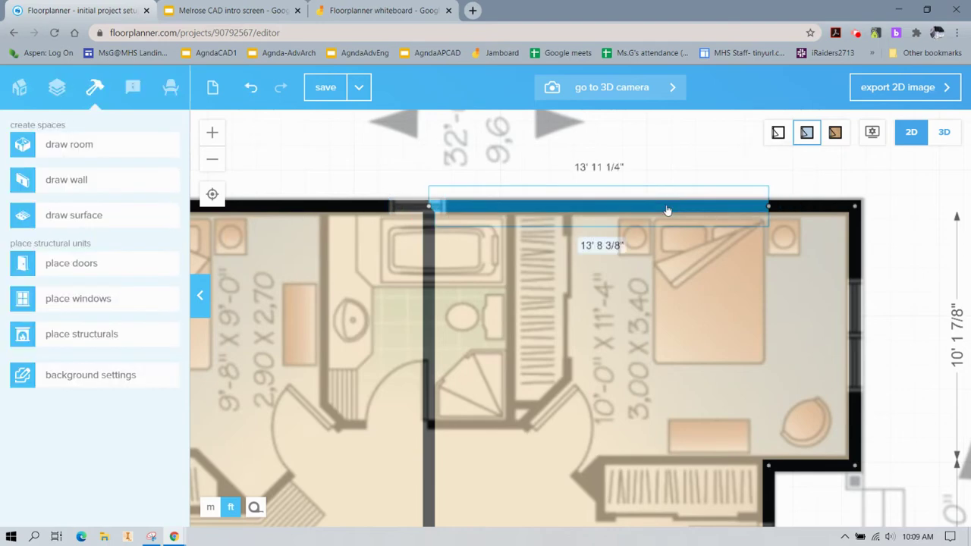
- Inspect the gables and side extension from several angles in 3D, and return to the 2D plan
left_click(945, 132)
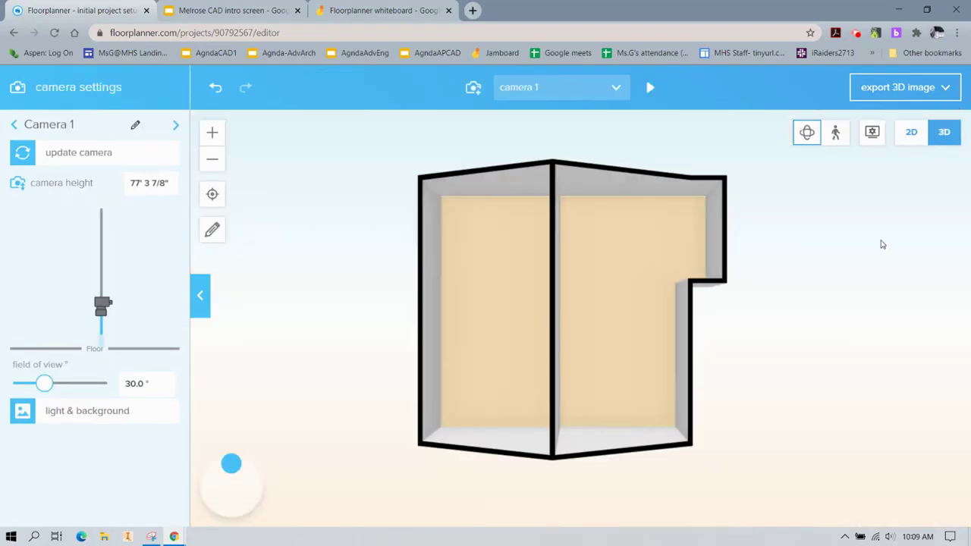
left_click_drag(882, 244, 884, 135)
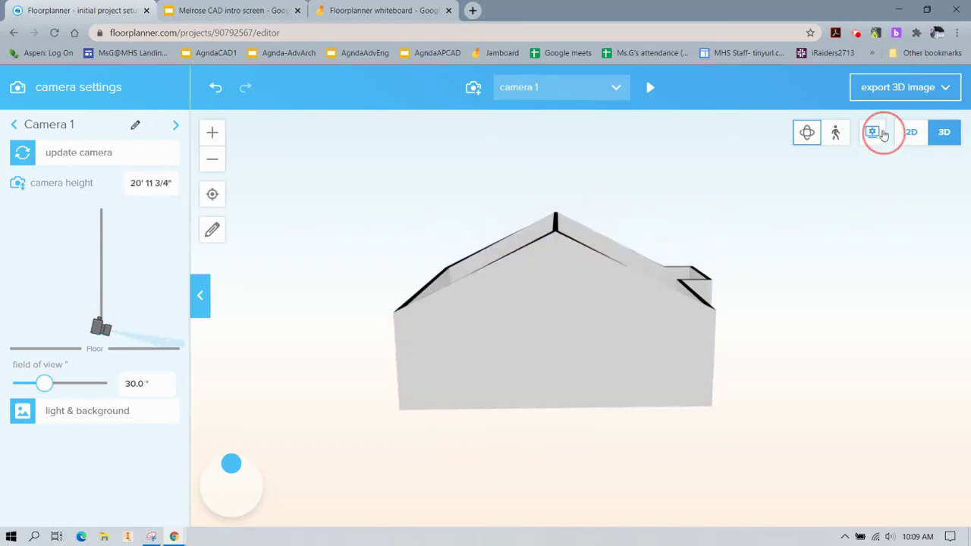
left_click(873, 133)
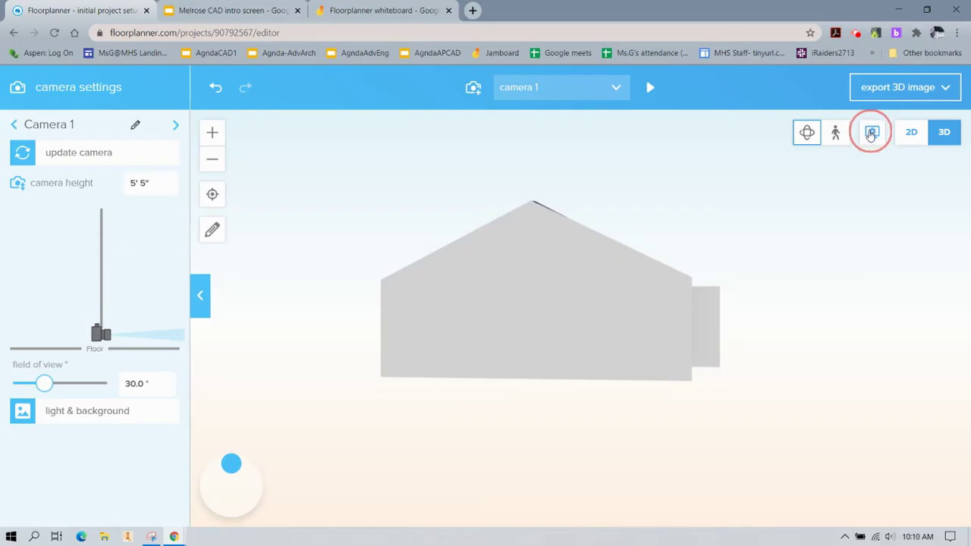
left_click(807, 133)
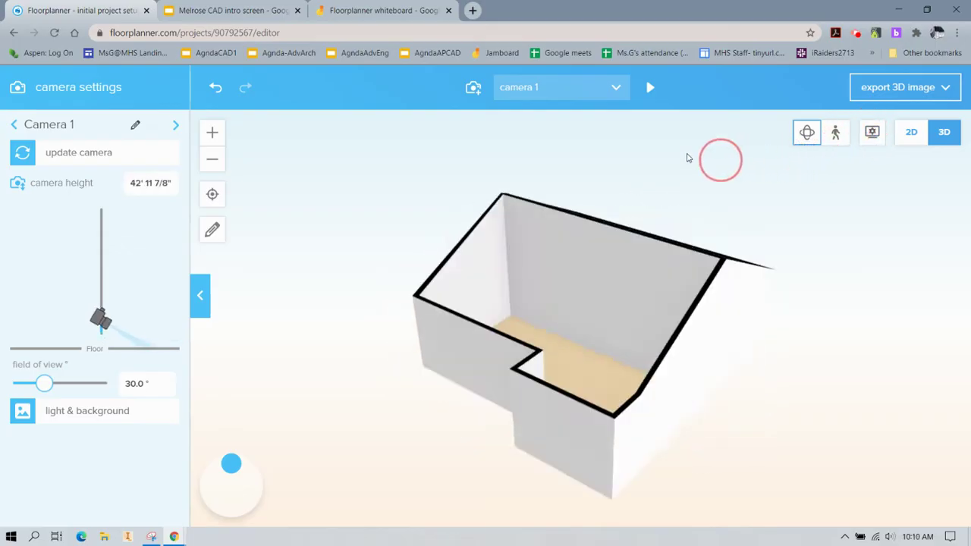
right_click_drag(688, 158, 827, 150)
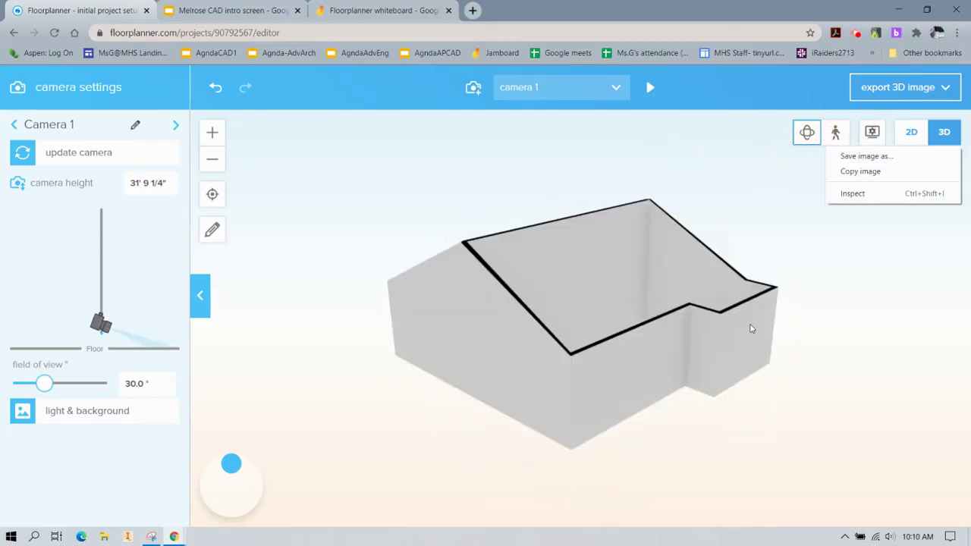
left_click(912, 135)
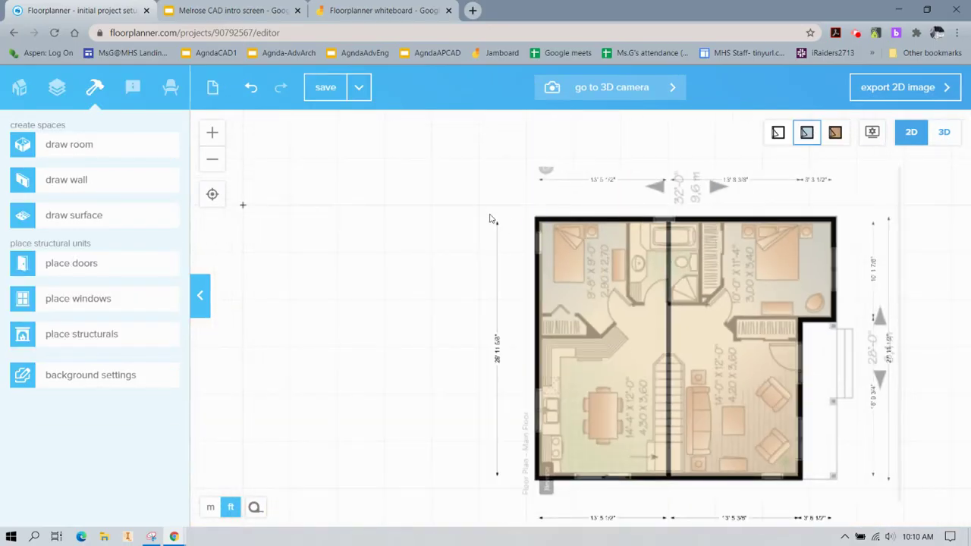
left_click_drag(490, 219, 433, 163)
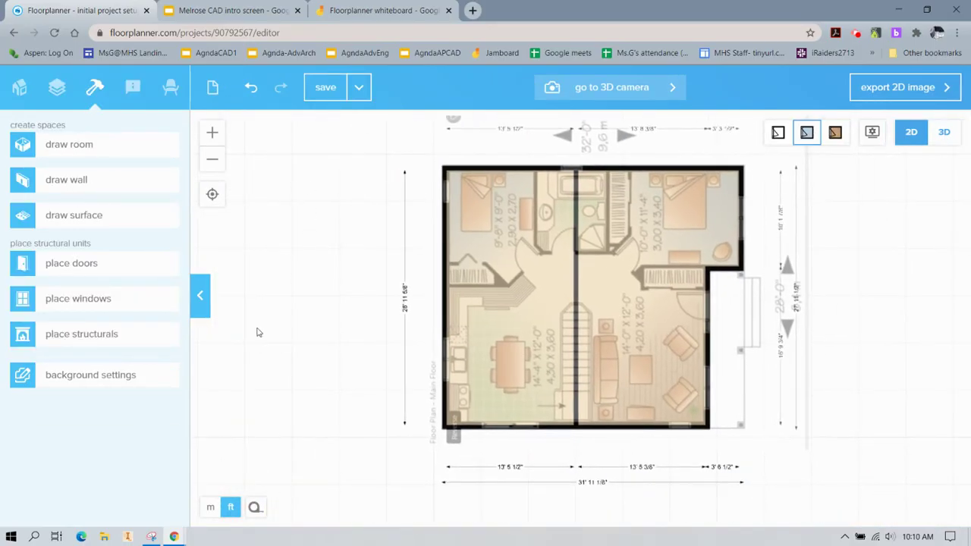
- Try to place a Roof part from the structural items over the house's upper-left bedroom
left_click(137, 342)
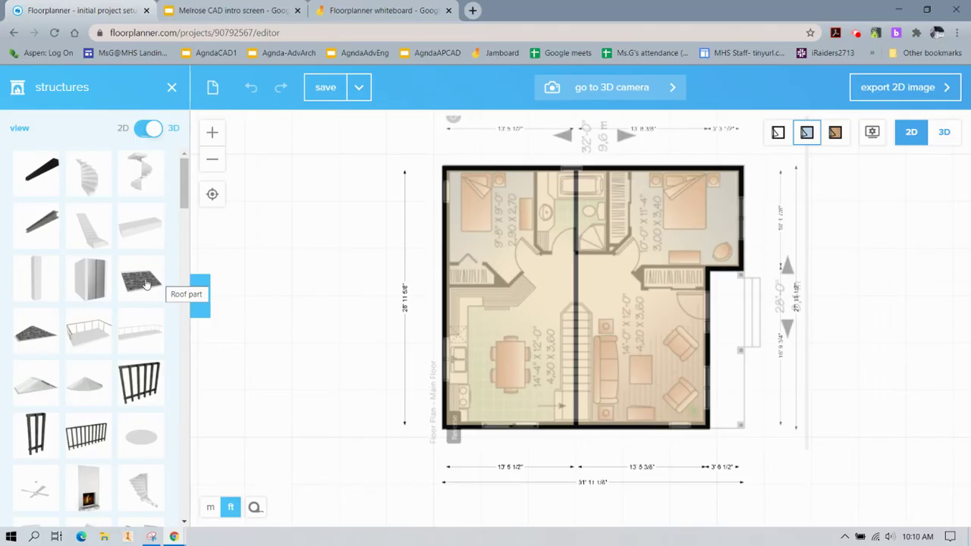
left_click_drag(147, 283, 466, 205)
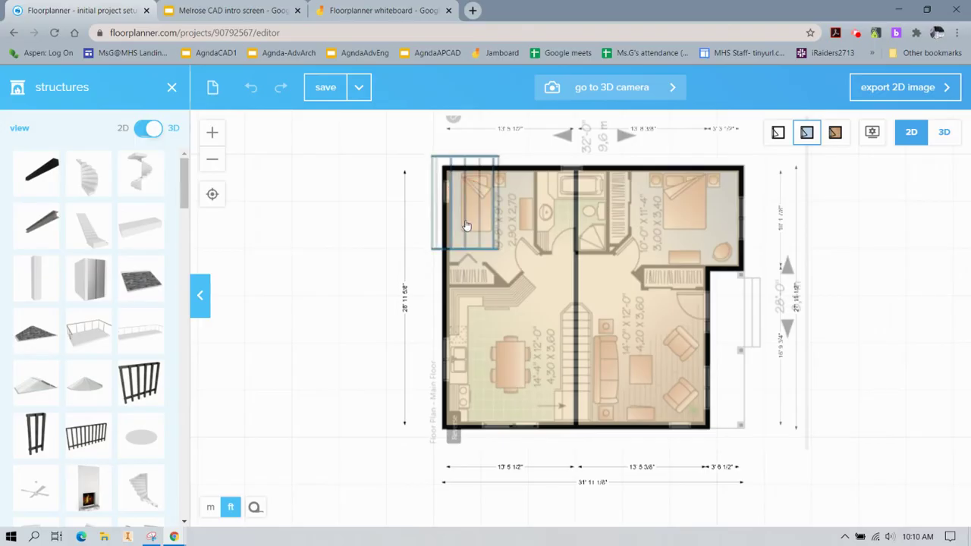
left_click(396, 217)
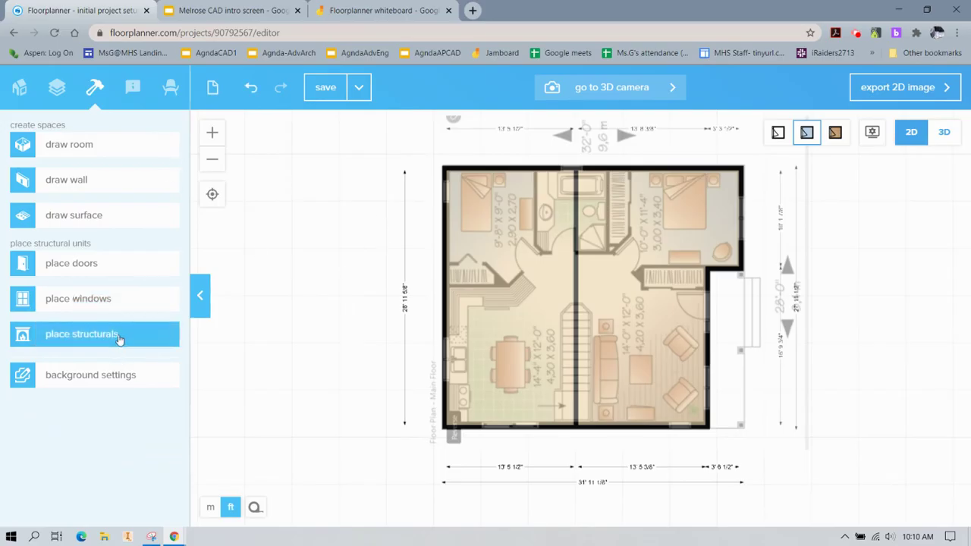
- Start a surface at the house's upper-left outer corner and run its first edge 14' 2 3/8" to the centre wall
left_click(117, 218)
scroll(423, 152, "up", 2)
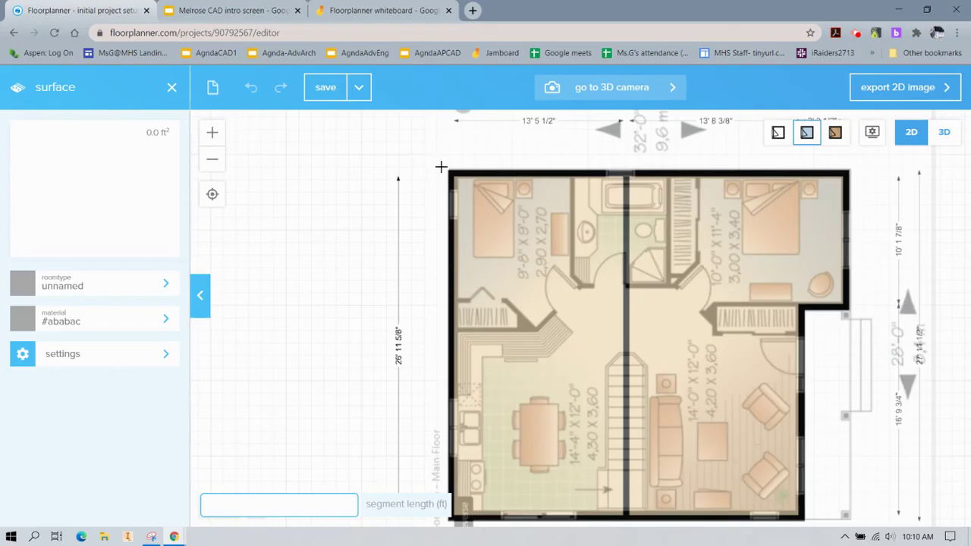
scroll(449, 170, "up", 2)
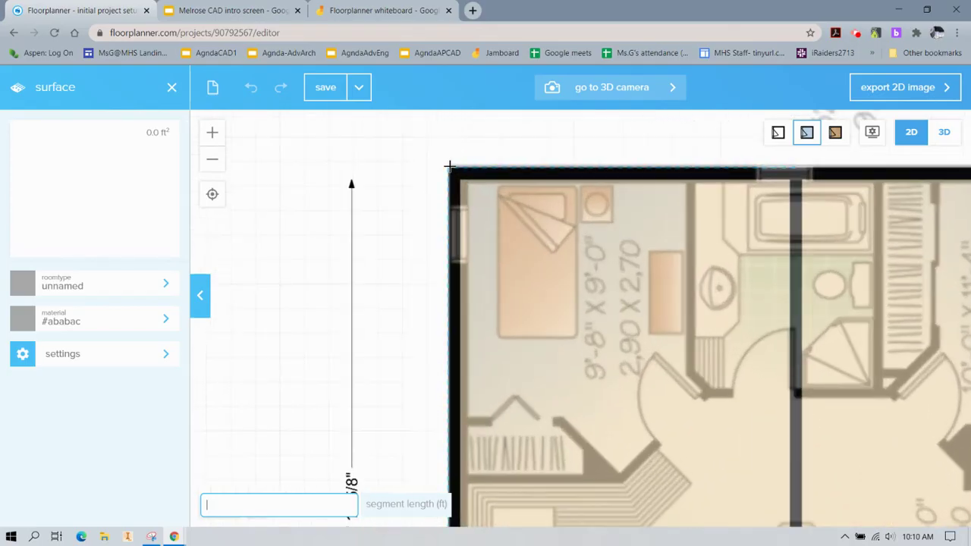
left_click(450, 167)
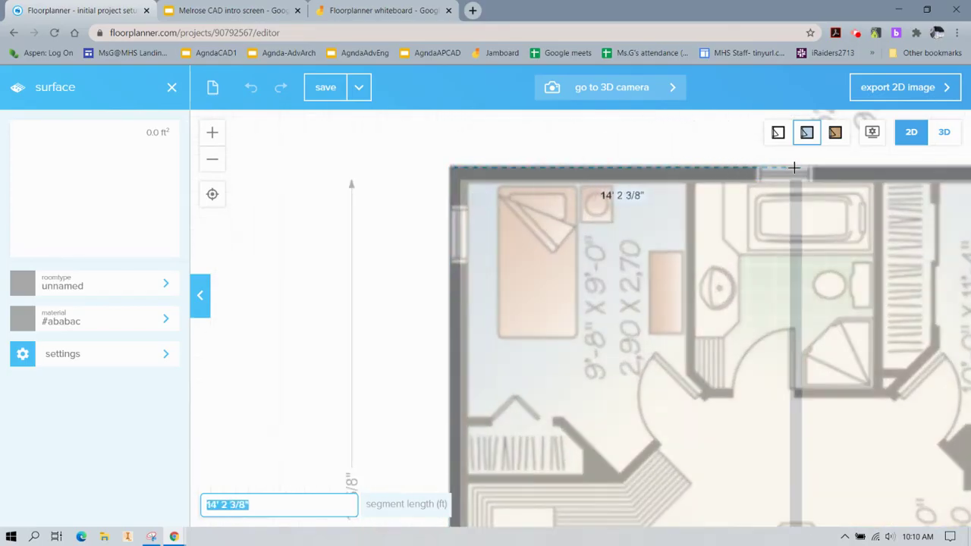
scroll(798, 171, "up", 2)
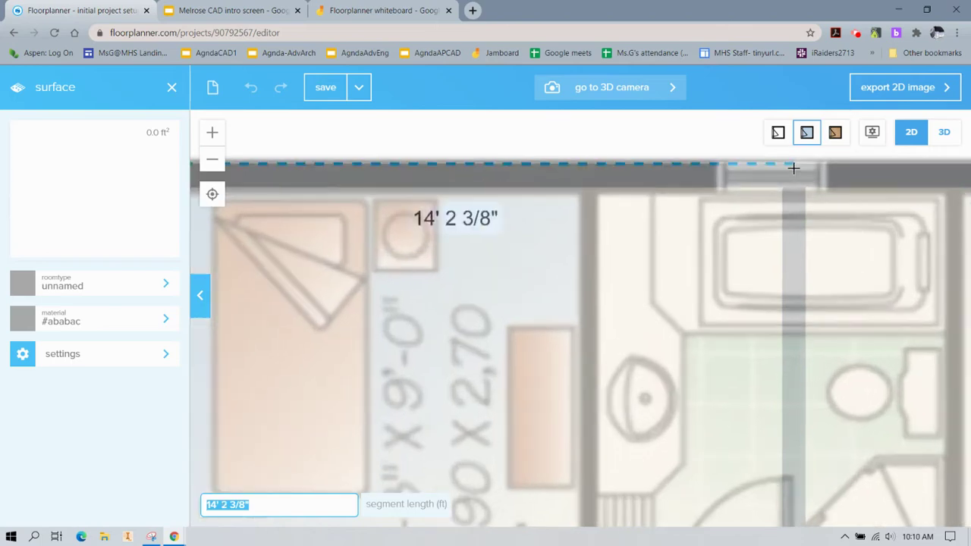
left_click(793, 168)
- Continue the surface 27' 11 3/8" down the centre wall, across to the house's lower-left outer corner, and finish the outline
scroll(798, 277, "down", 4)
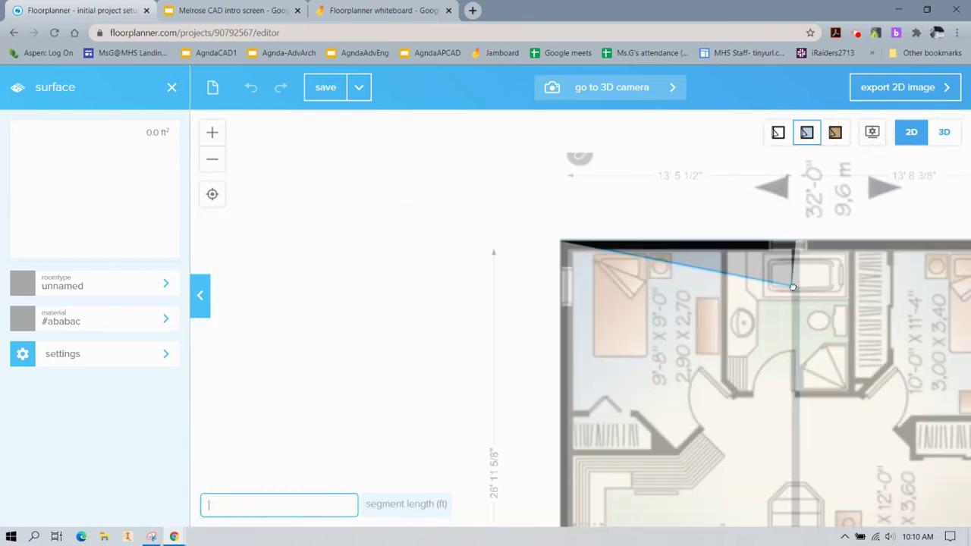
right_click_drag(792, 286, 739, 113)
right_click_drag(737, 470, 726, 341)
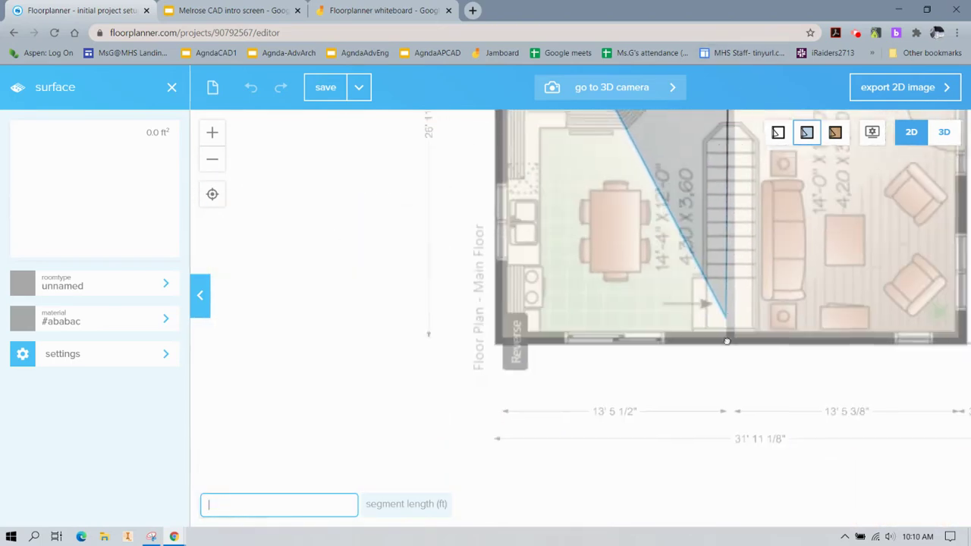
scroll(727, 341, "up", 4)
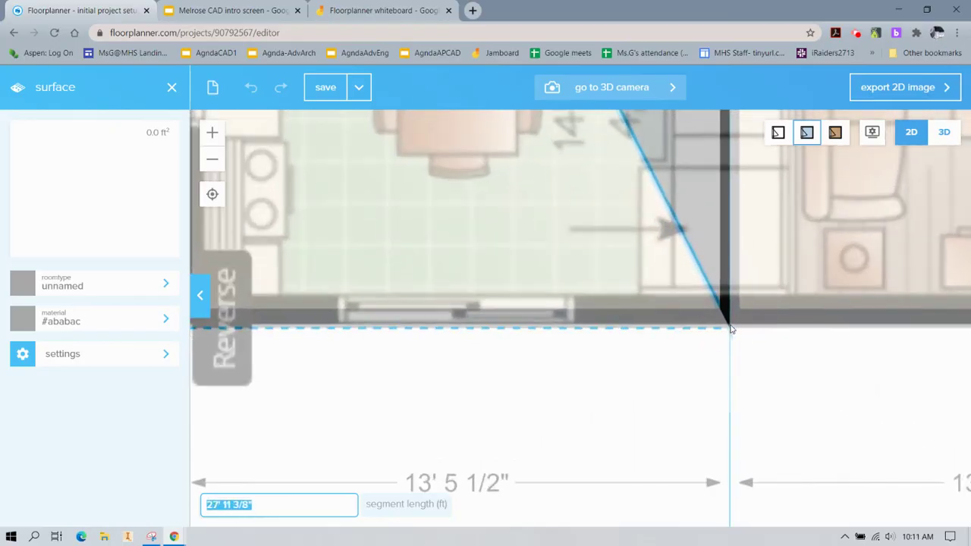
left_click(731, 328)
scroll(296, 326, "down", 3)
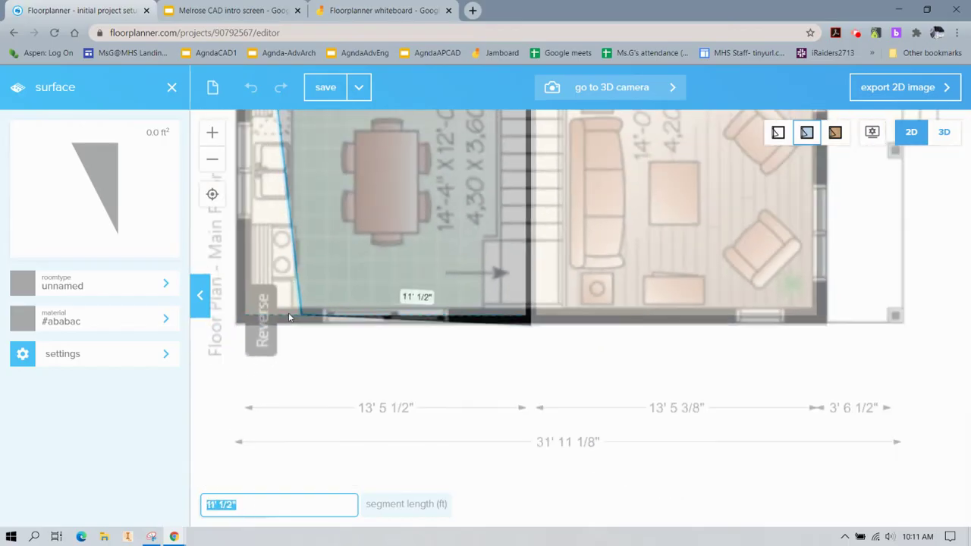
left_click(240, 324)
scroll(241, 327, "down", 3)
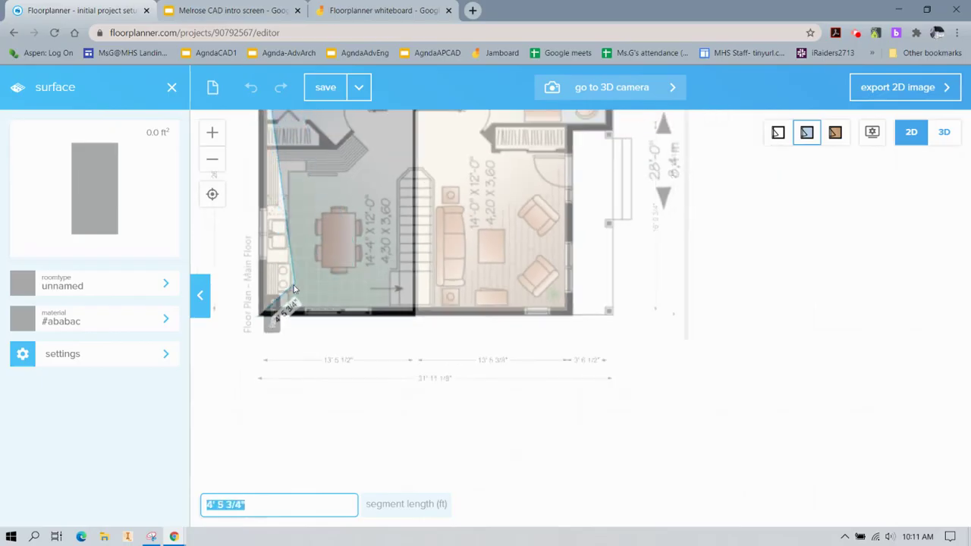
double_click(308, 208)
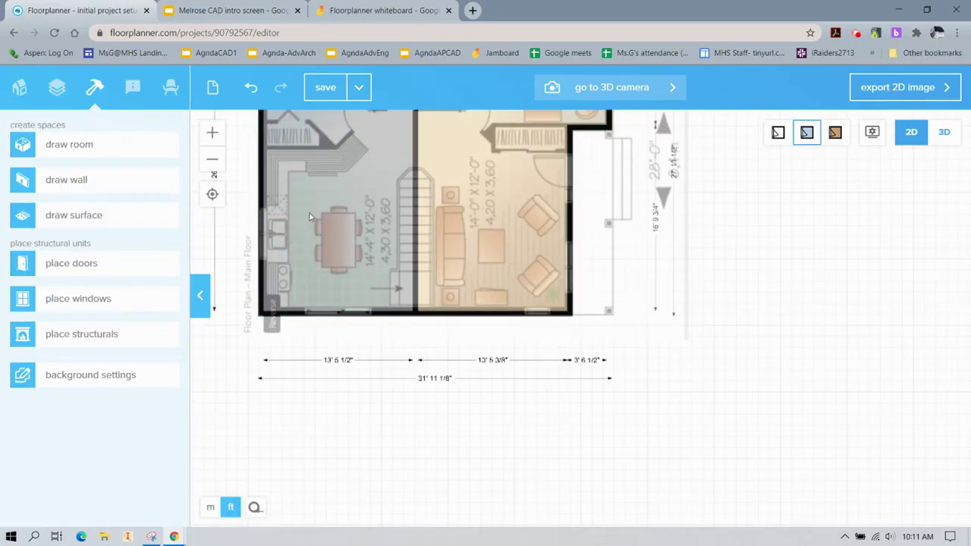
- Raise the whole surface over the left half of the house 9' from the floor
scroll(309, 217, "down", 2)
left_click_drag(322, 186, 482, 348)
scroll(481, 345, "up", 2)
left_click(481, 343)
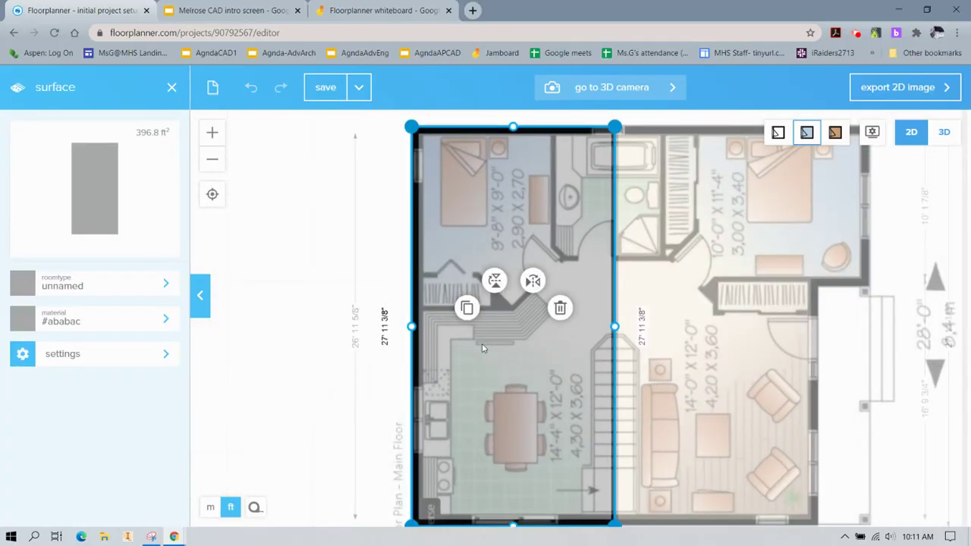
left_click(134, 353)
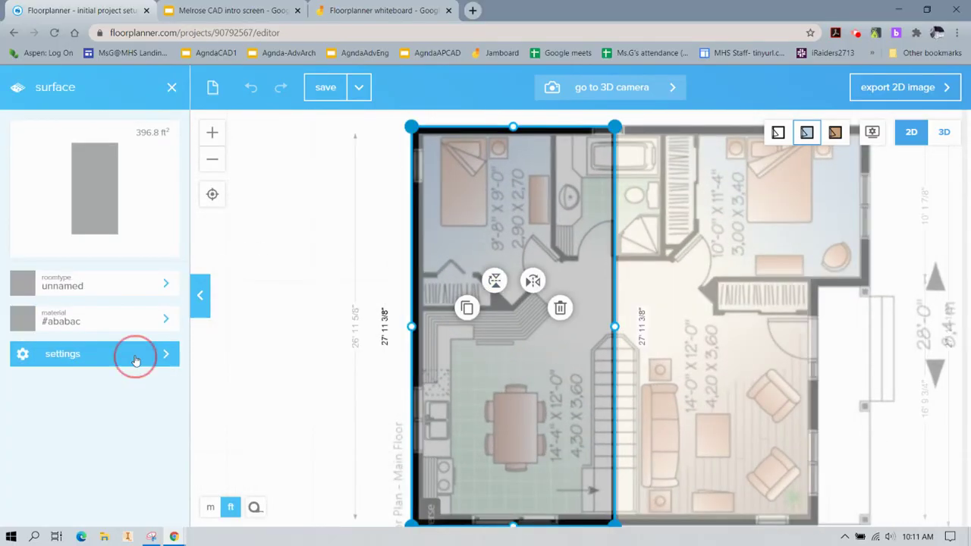
left_click(133, 303)
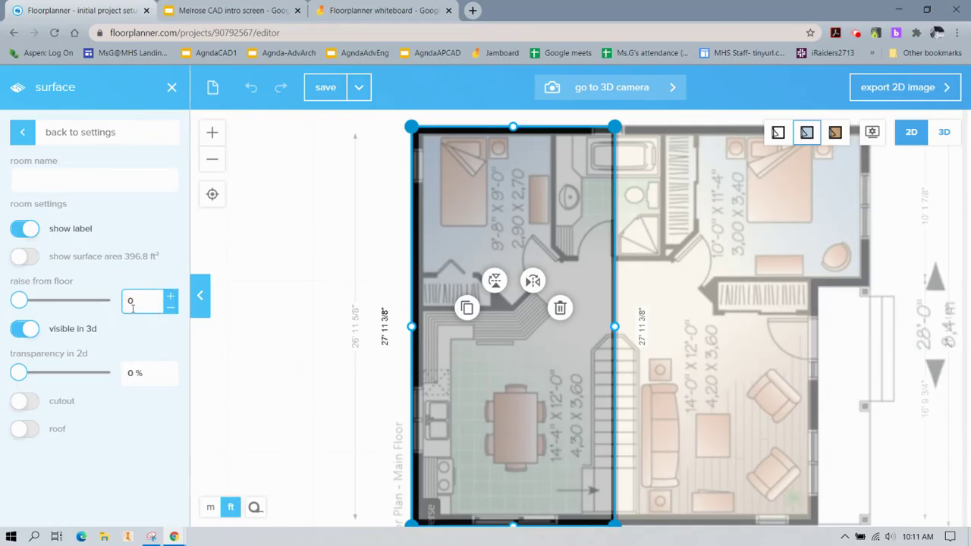
double_click(132, 301)
type("9")
key("Return")
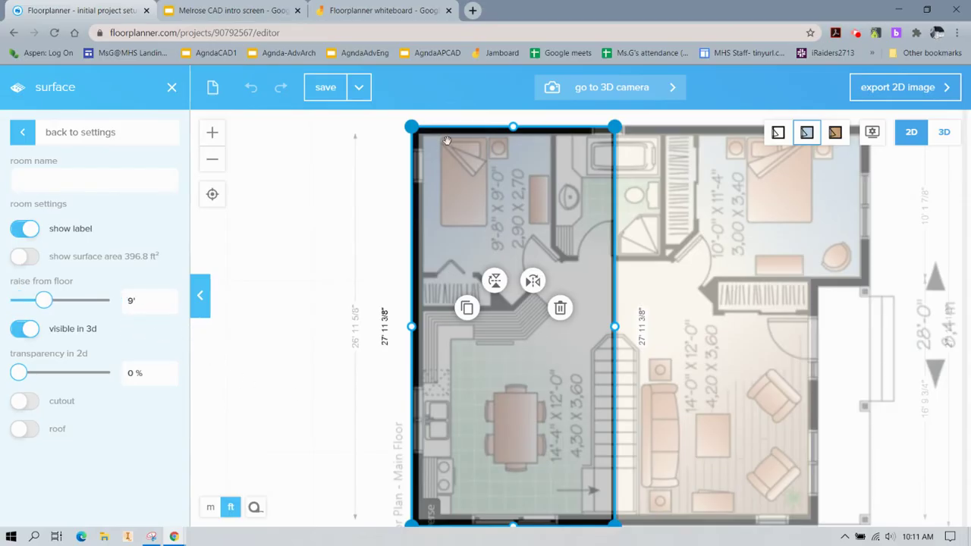
- Check the raised left surface against the walls in 3D from an angle, and return to the 2D plan
left_click(941, 135)
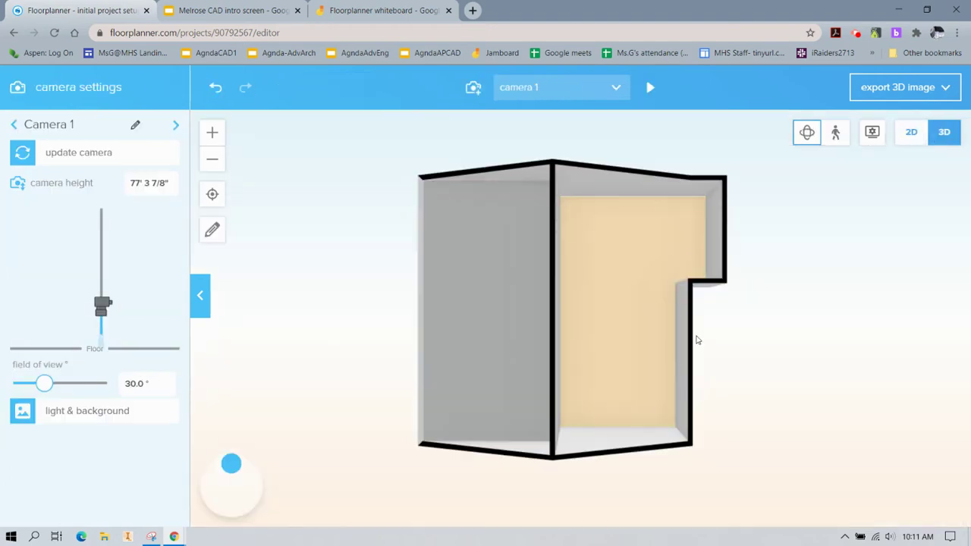
left_click_drag(695, 334, 713, 247)
right_click_drag(713, 246, 707, 285)
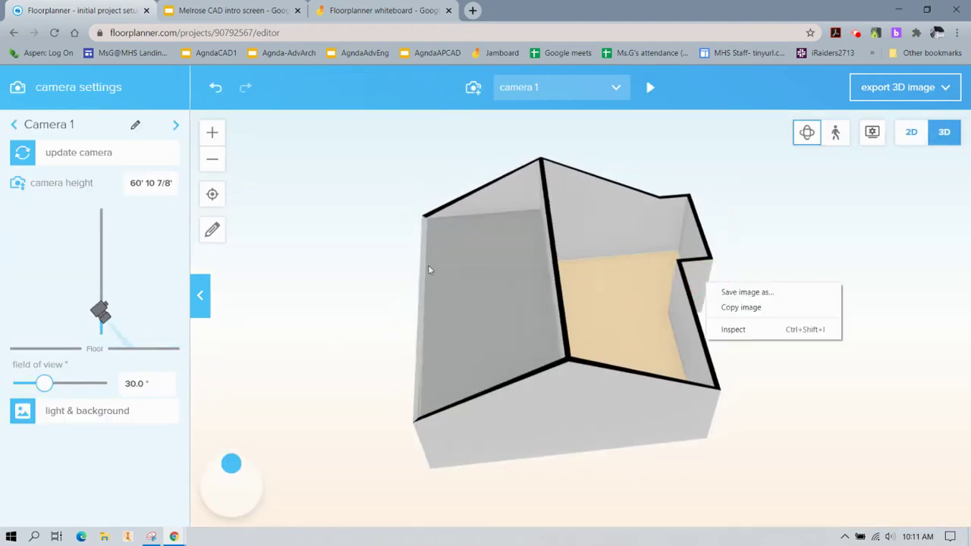
left_click(912, 132)
- Raise the left surface's upper corner at the centre wall to 16' from the floor
left_click(586, 216)
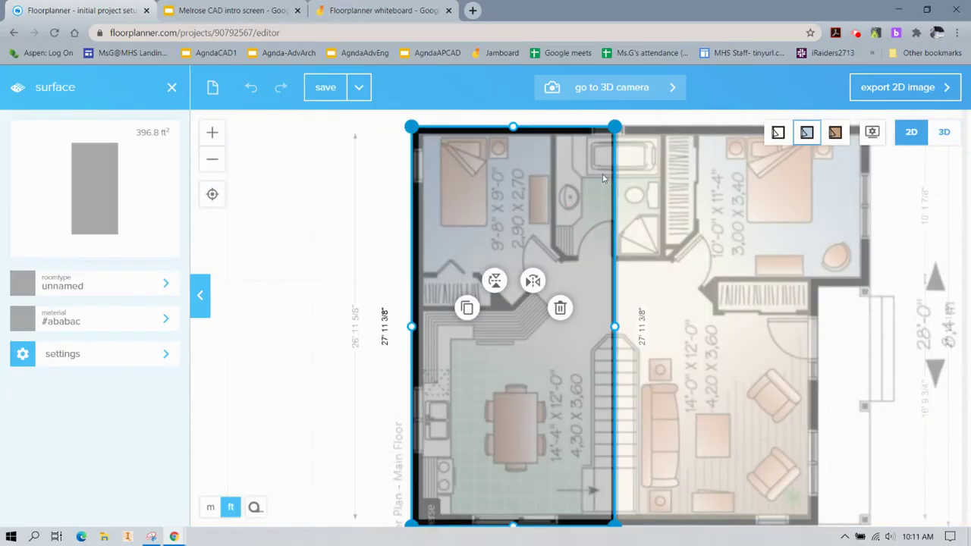
left_click(616, 127)
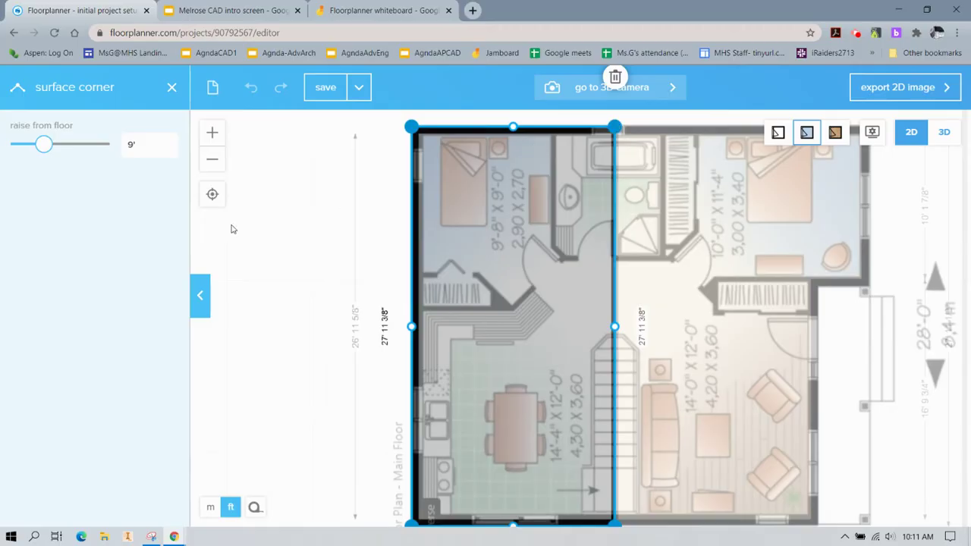
left_click(163, 144)
key("BackSpace")
type("16'")
key("Return")
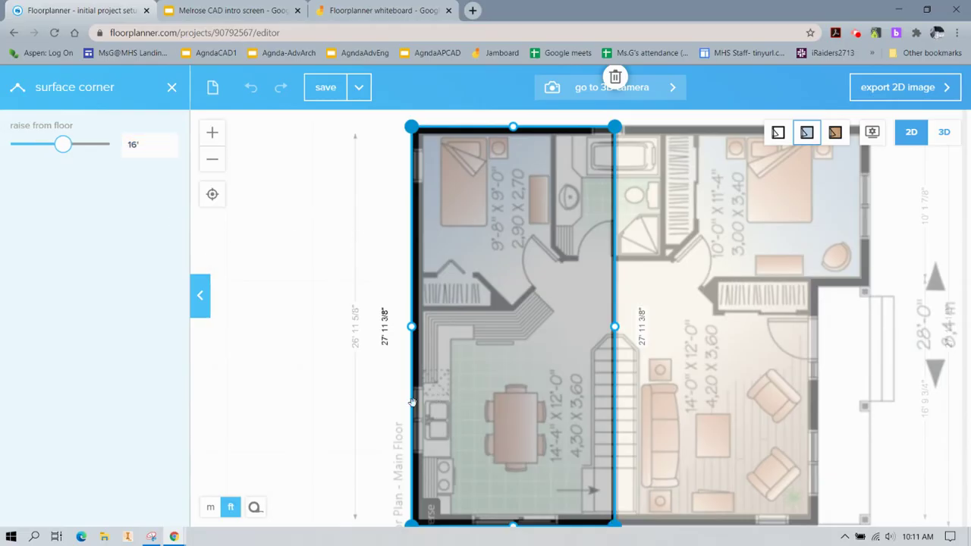
- Raise the left surface's lower corner at the centre wall to 16' from the floor
scroll(410, 364, "down", 4)
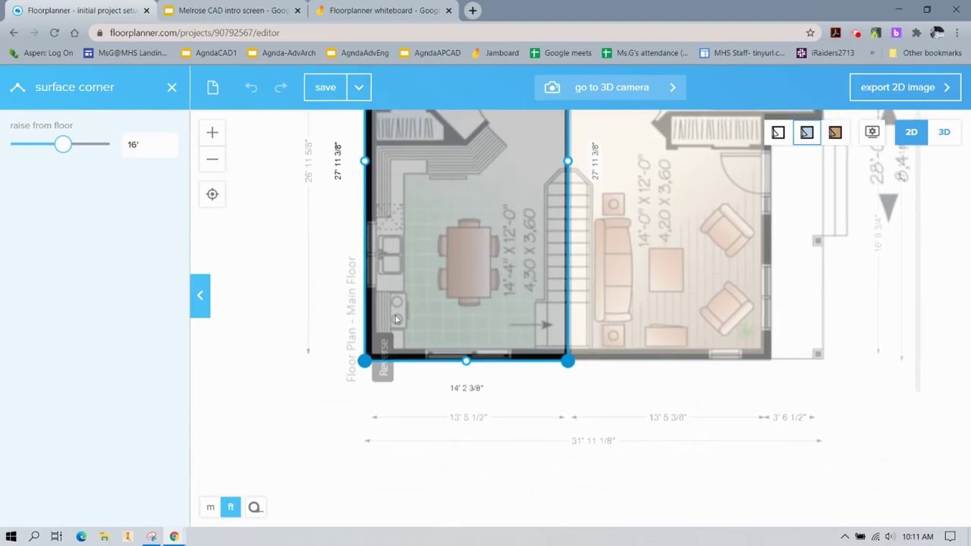
left_click(568, 362)
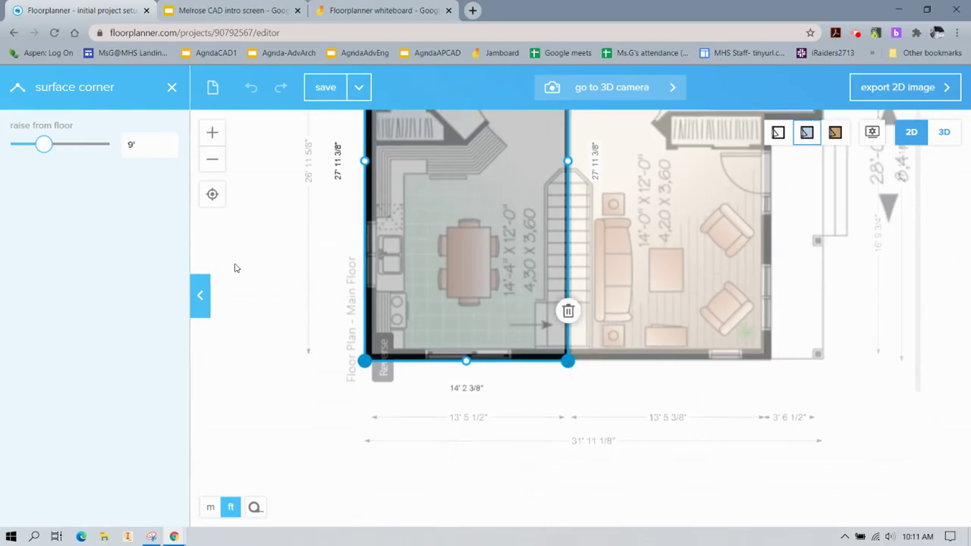
left_click(128, 145)
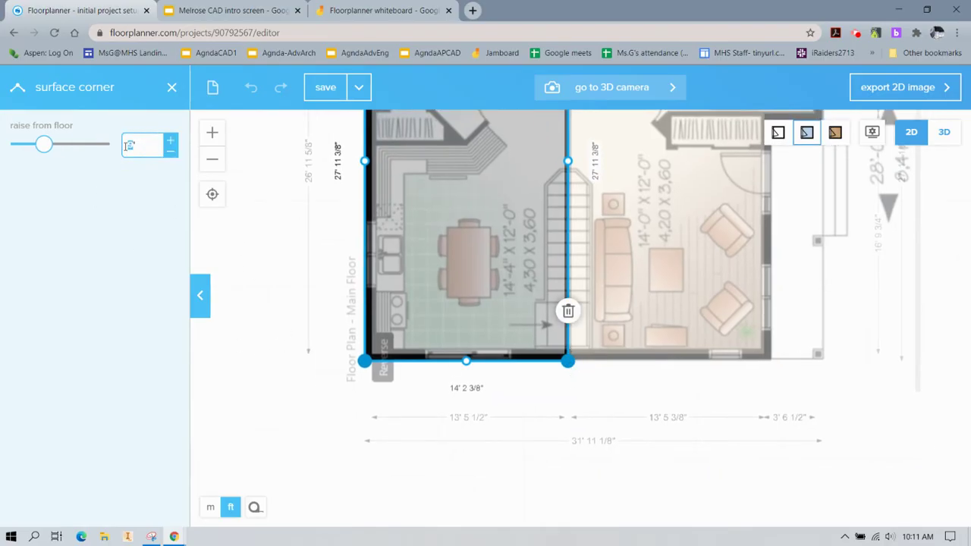
key("Return")
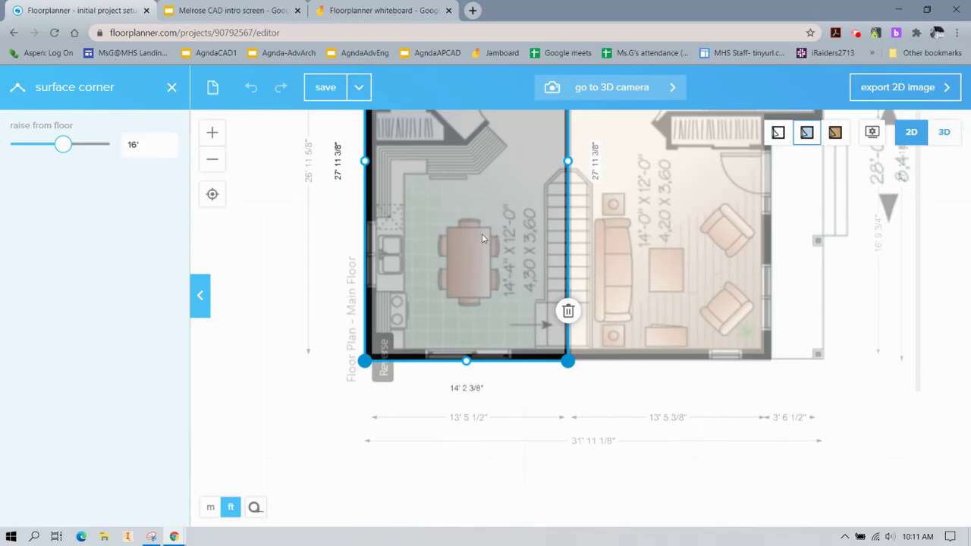
left_click(299, 243)
- Open the material choices for the left roof surface and search them for "asphalt"
left_click(425, 226)
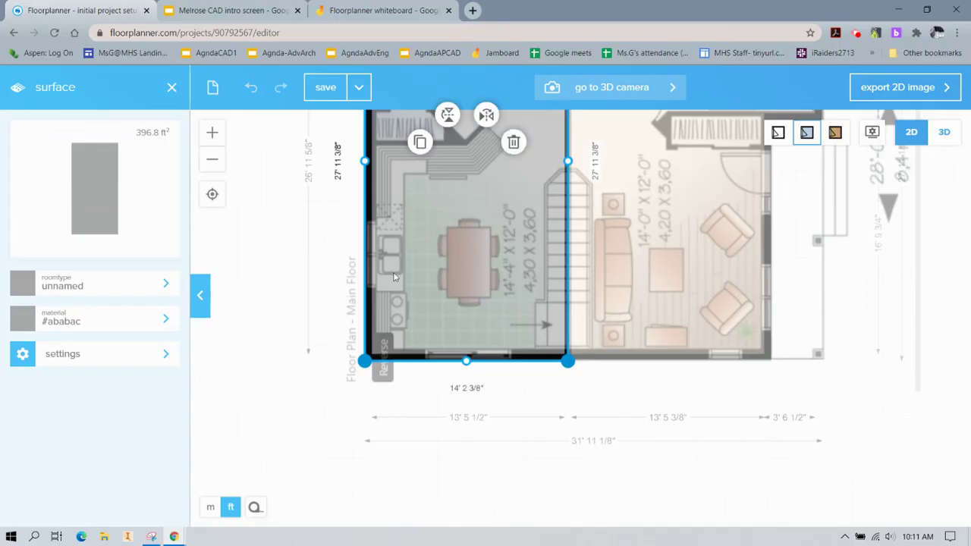
left_click(161, 325)
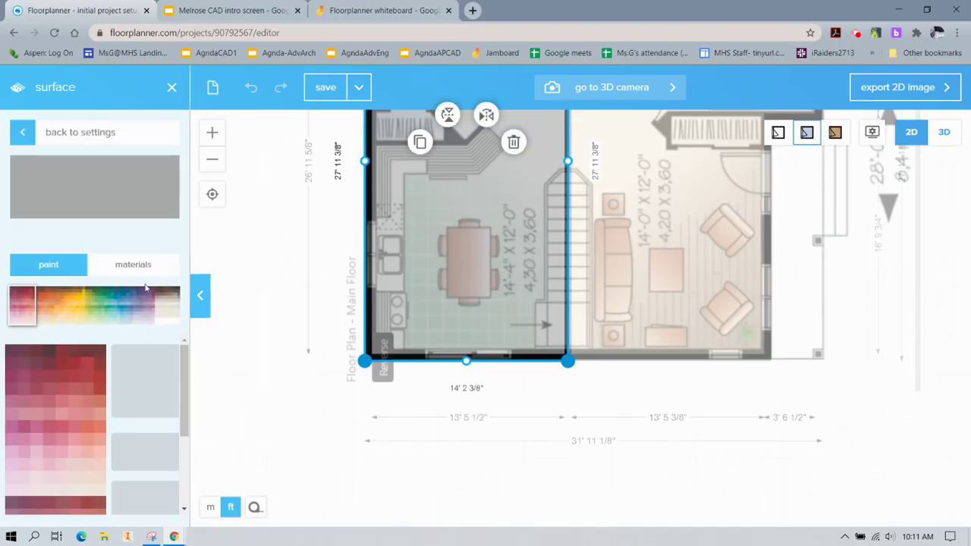
left_click(150, 264)
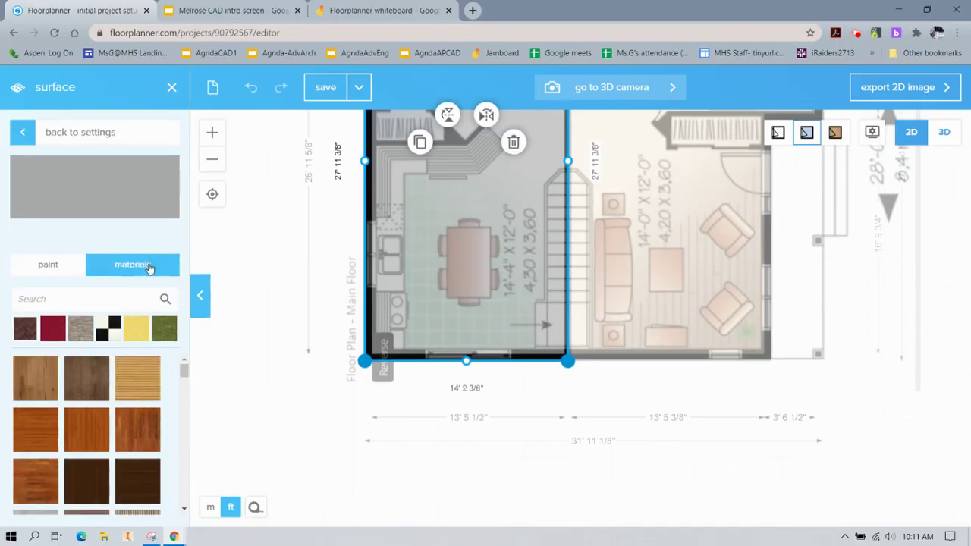
left_click(139, 296)
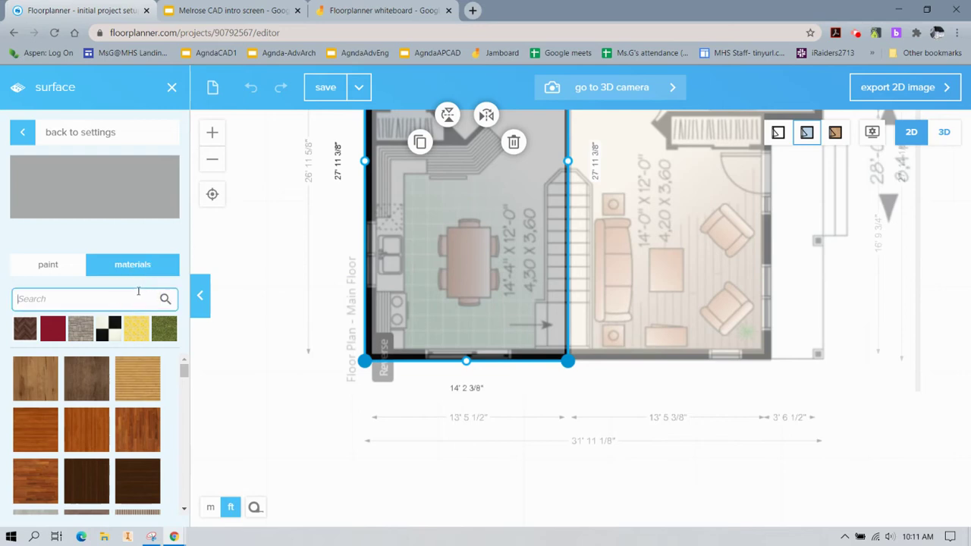
type("ash")
type("phalt")
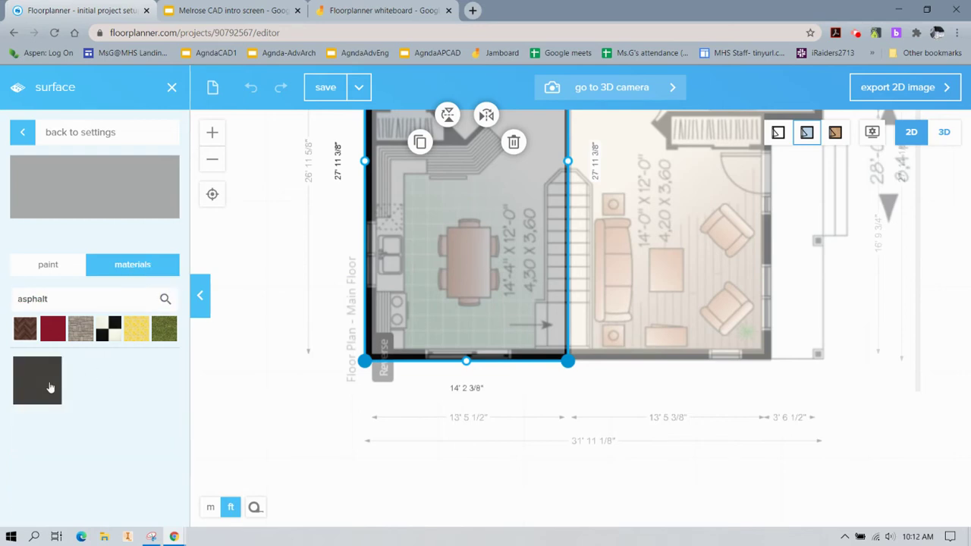
- Search the materials for "roof", apply the grey Roof tiles to the left surface, and return to its settings
left_click_drag(83, 302, 15, 297)
type("roof")
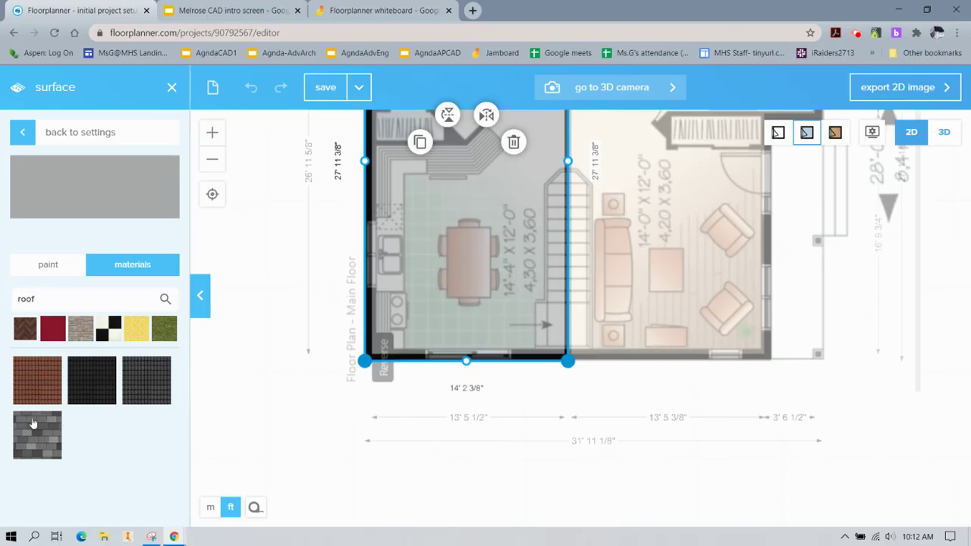
left_click(141, 376)
left_click_drag(140, 376, 460, 212)
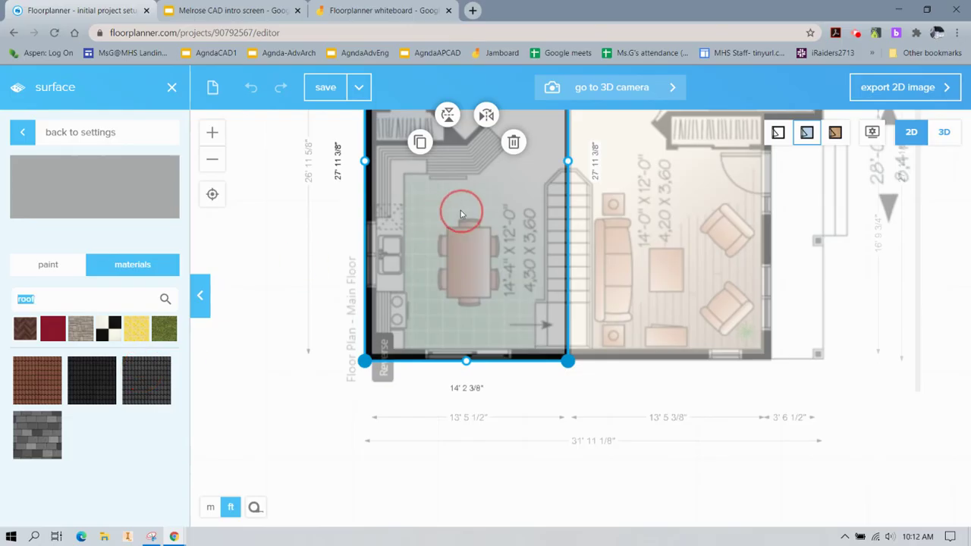
left_click(60, 447)
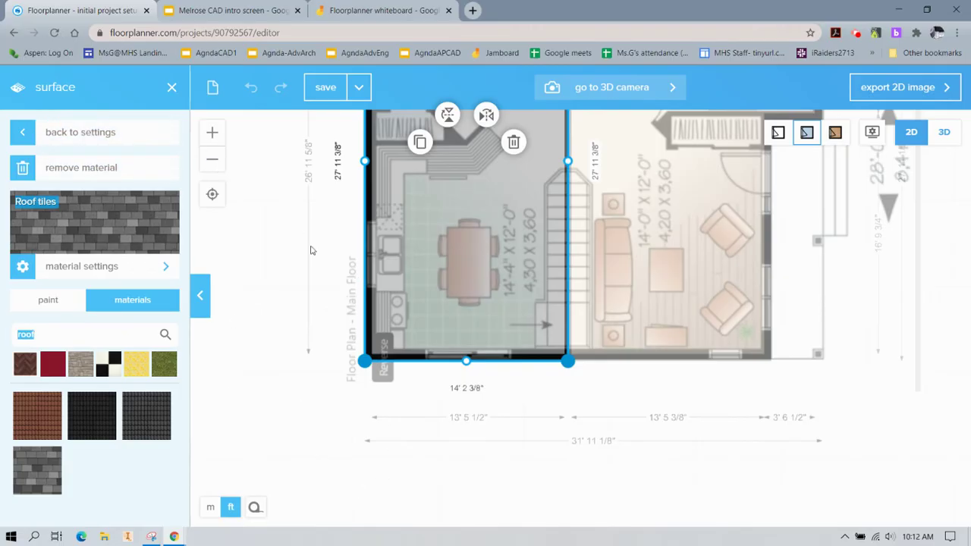
left_click(101, 132)
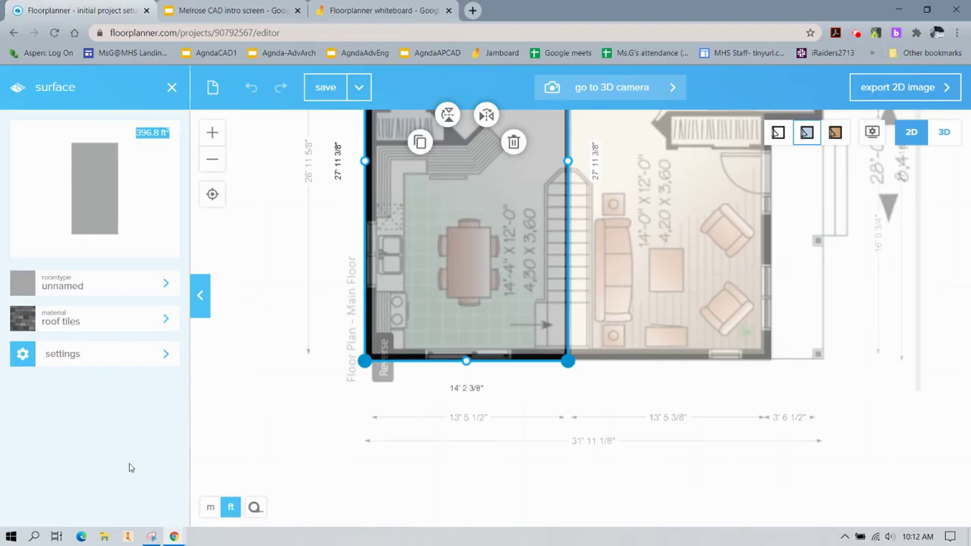
- Pull the left roof surface's two lower corners out past the exterior walls, making its lower edge about 14' 11" long
scroll(230, 203, "down", 2)
left_click(256, 201)
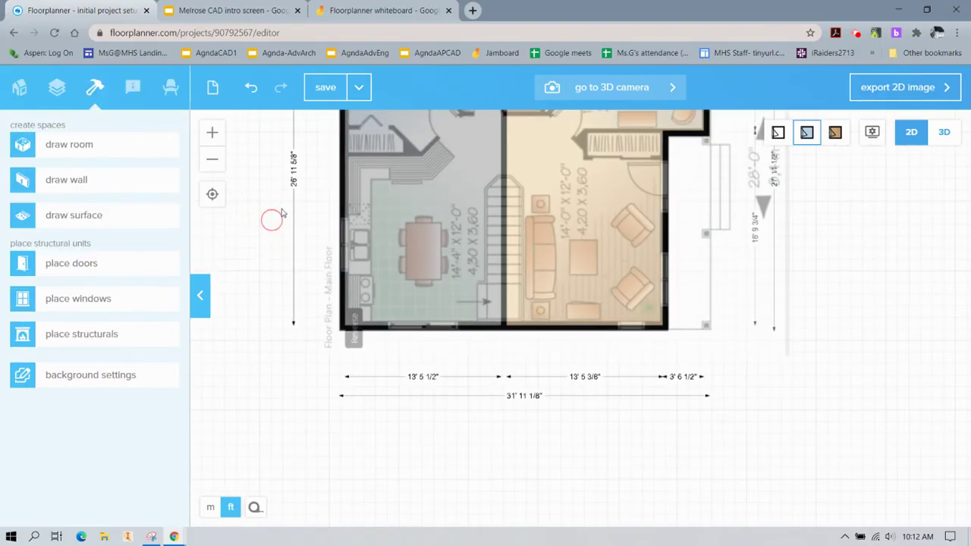
left_click(454, 214)
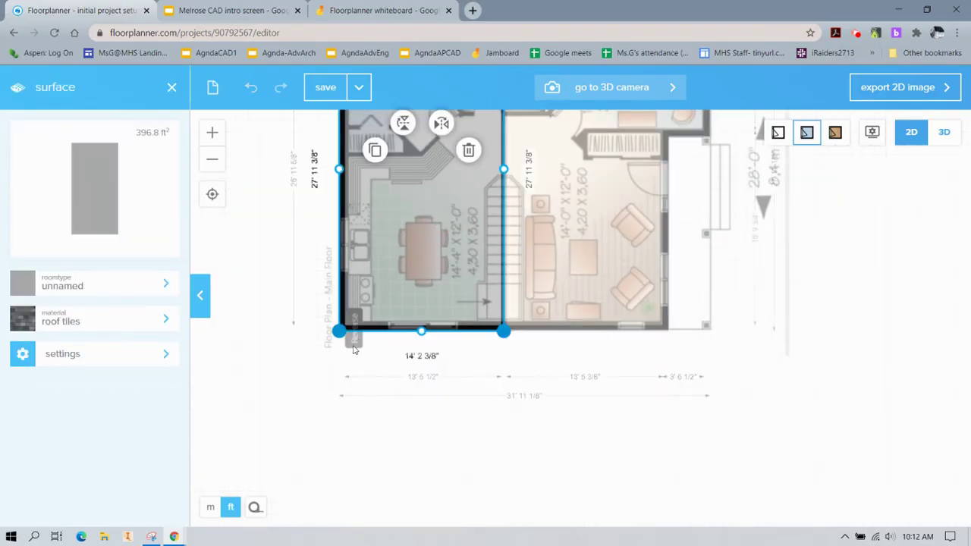
scroll(339, 331, "up", 2)
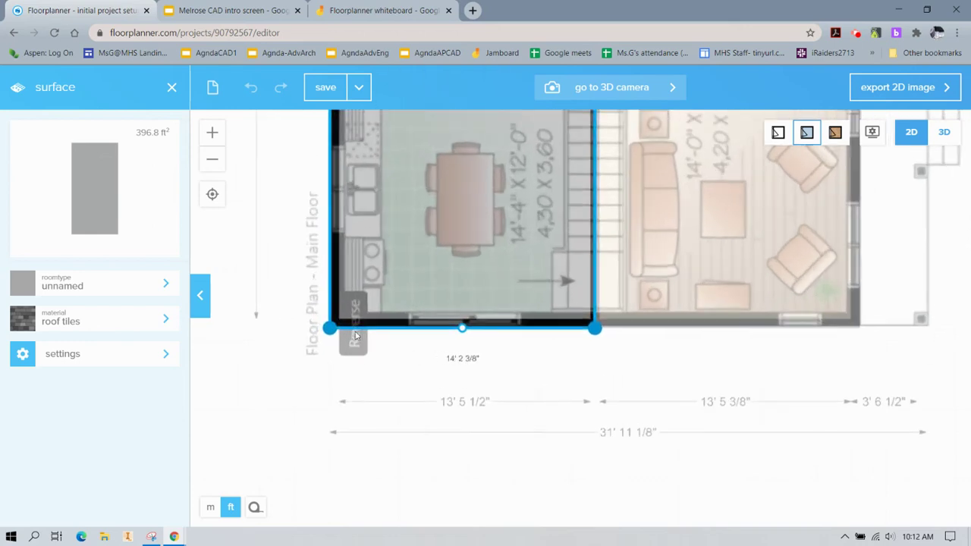
left_click_drag(330, 328, 320, 331)
left_click(316, 340)
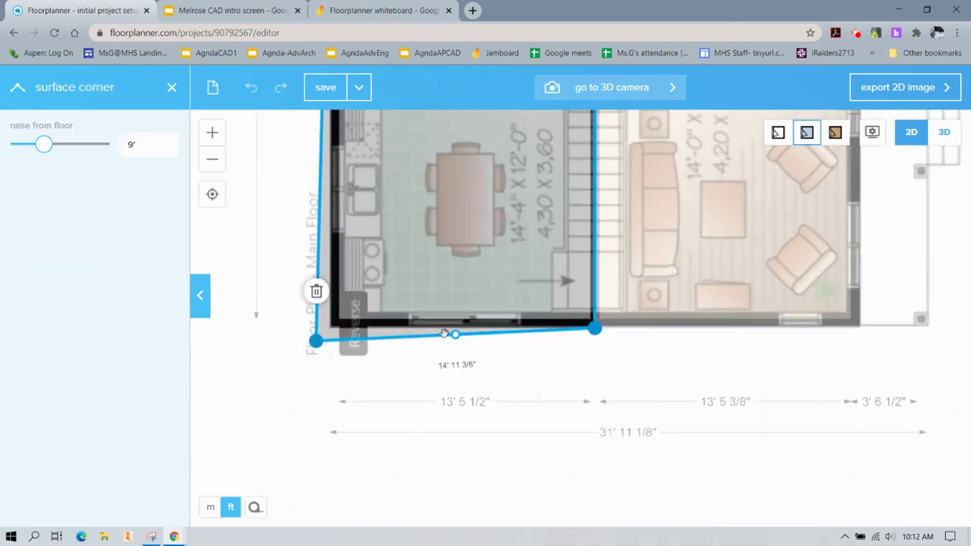
left_click_drag(594, 328, 594, 341)
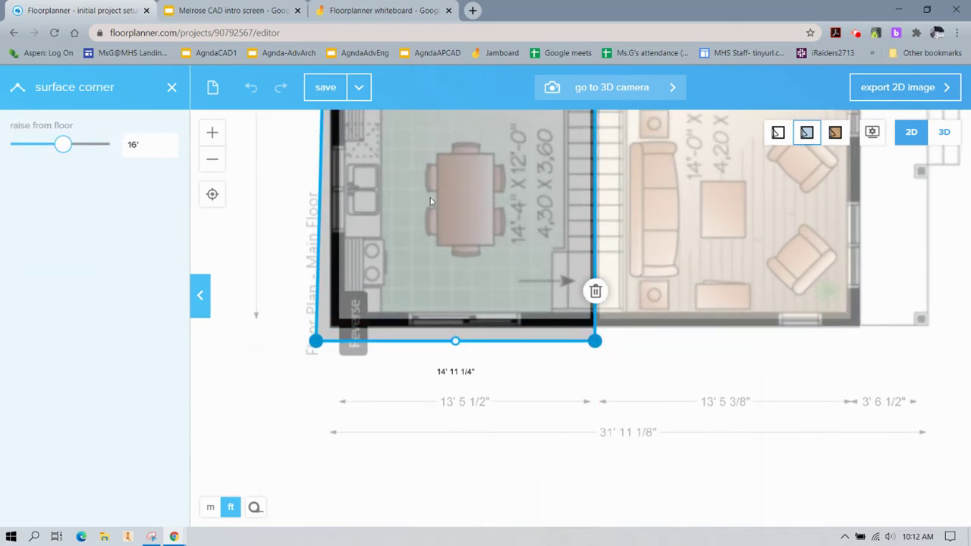
- Pull the left surface's two upper corners out past the exterior walls, making the surface about 29' 2" long
scroll(427, 186, "down", 2)
scroll(422, 181, "up", 10)
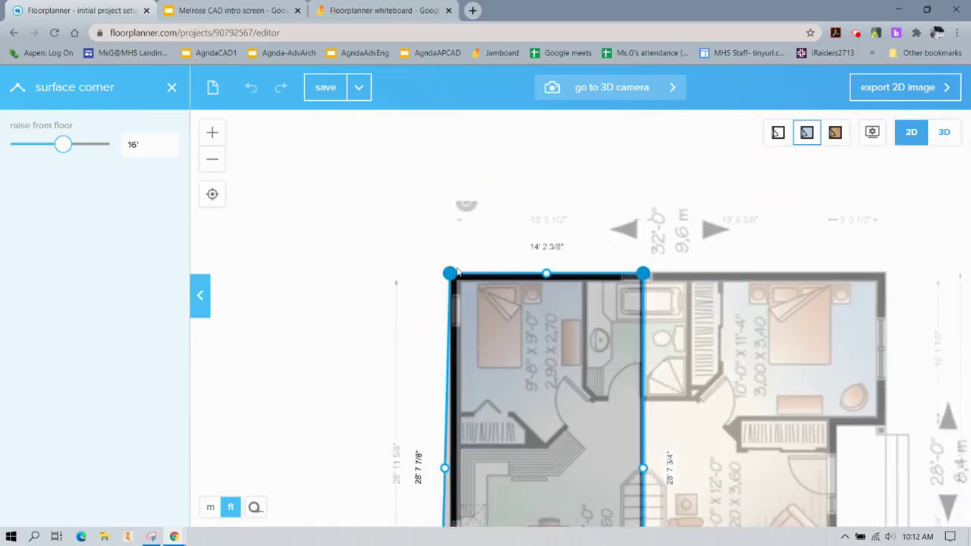
left_click(448, 273)
left_click_drag(448, 273, 440, 266)
left_click_drag(642, 272, 642, 266)
- Undo the stray wall-corner move and raise the left surface's upper corner at the centre wall to 16' 6" from the floor
left_click(941, 133)
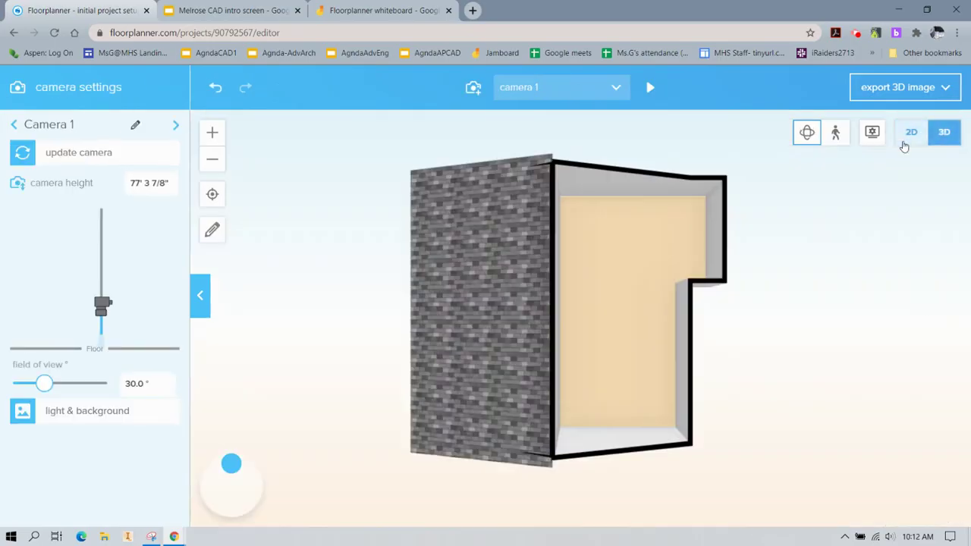
left_click_drag(818, 279, 822, 168)
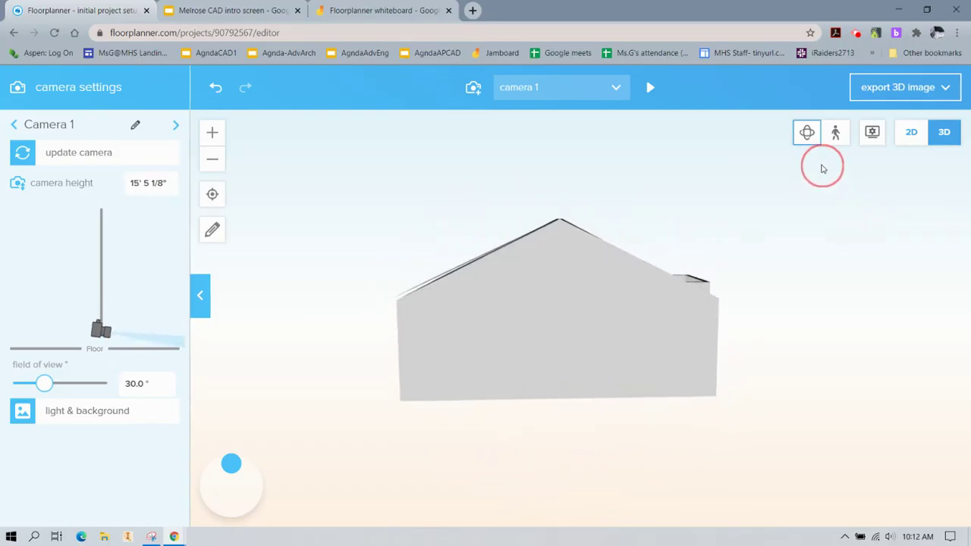
right_click_drag(825, 171, 837, 195)
scroll(586, 300, "up", 4)
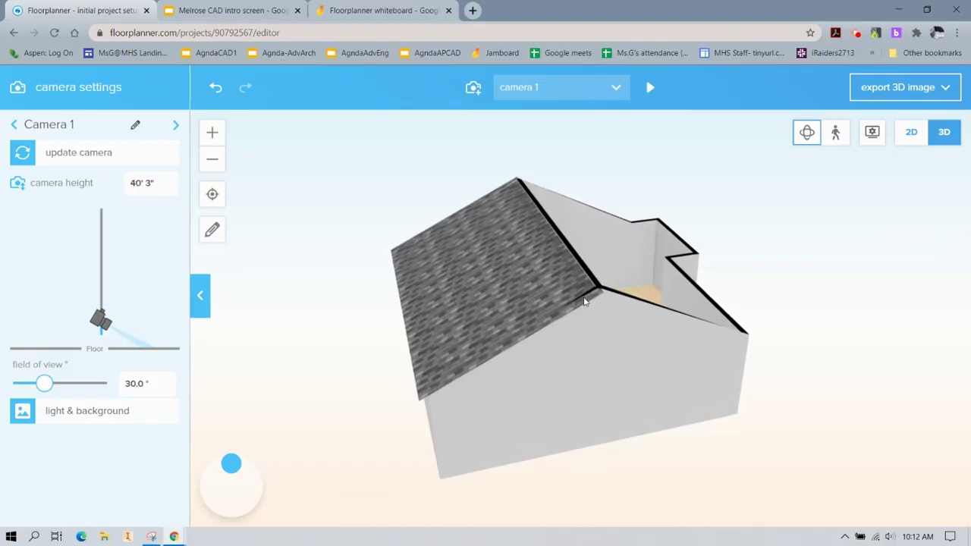
left_click(907, 133)
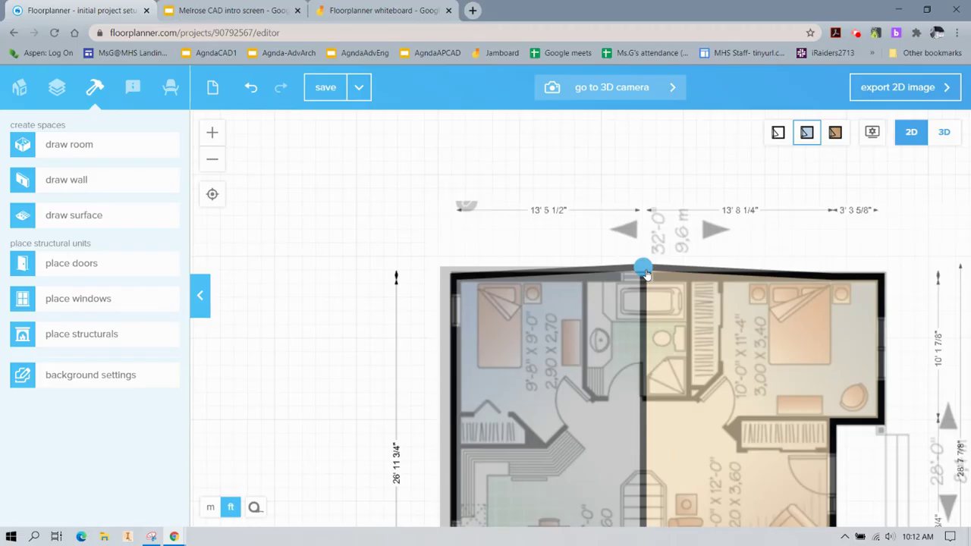
key("ctrl+z")
left_click(629, 341)
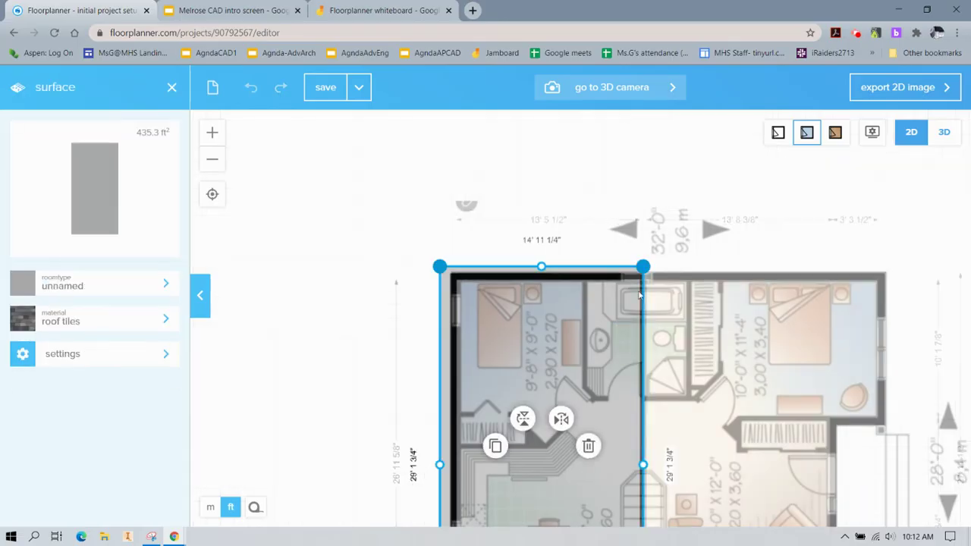
left_click(644, 265)
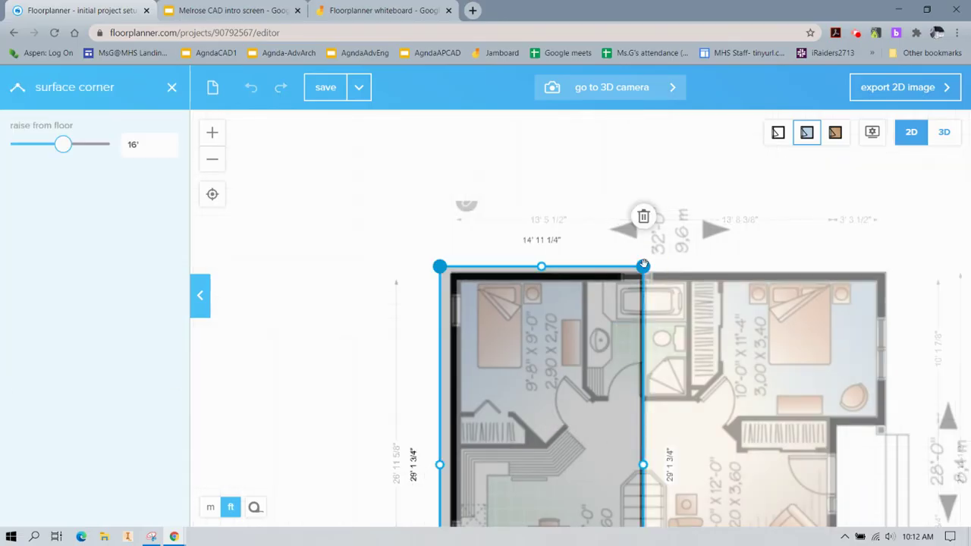
left_click(162, 146)
key("Return")
- Raise the left surface's lower corner at the centre wall to 16' 6" from the floor and check the roof in 3D
scroll(520, 426, "down", 2)
left_click_drag(563, 346, 563, 226)
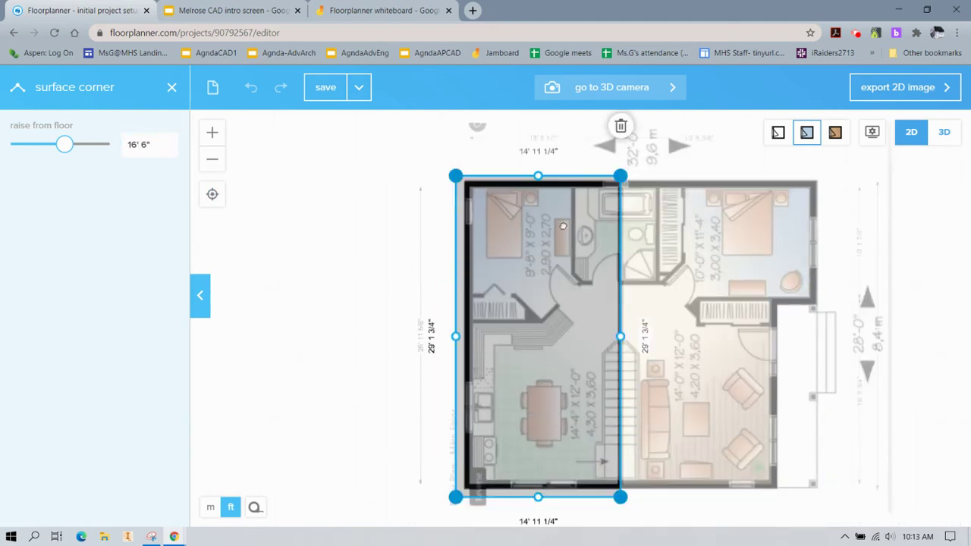
scroll(607, 300, "up", 3)
left_click(607, 302)
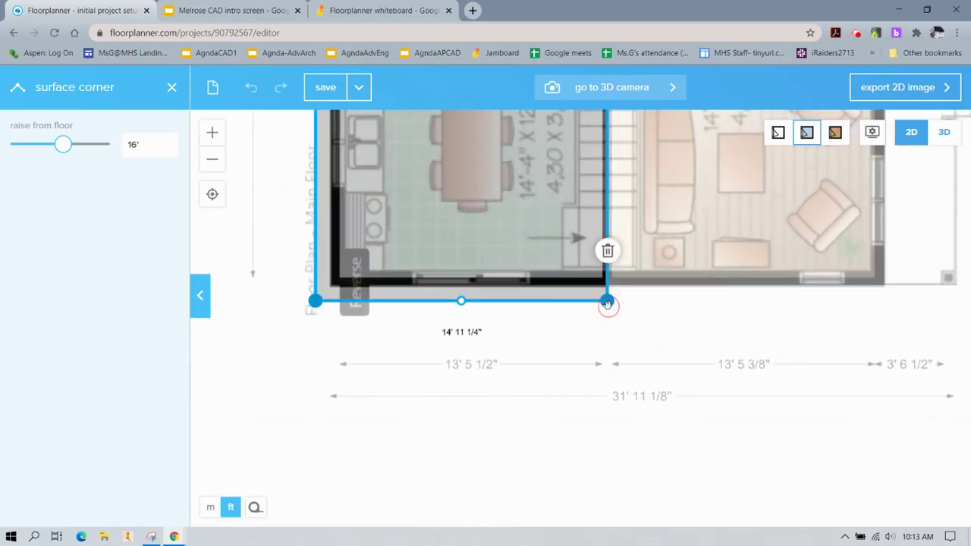
left_click(147, 153)
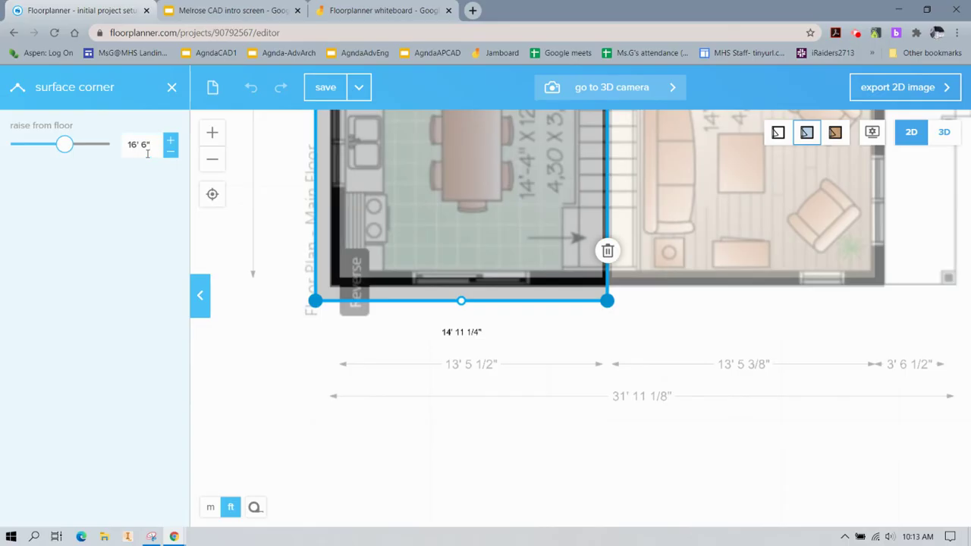
left_click(945, 134)
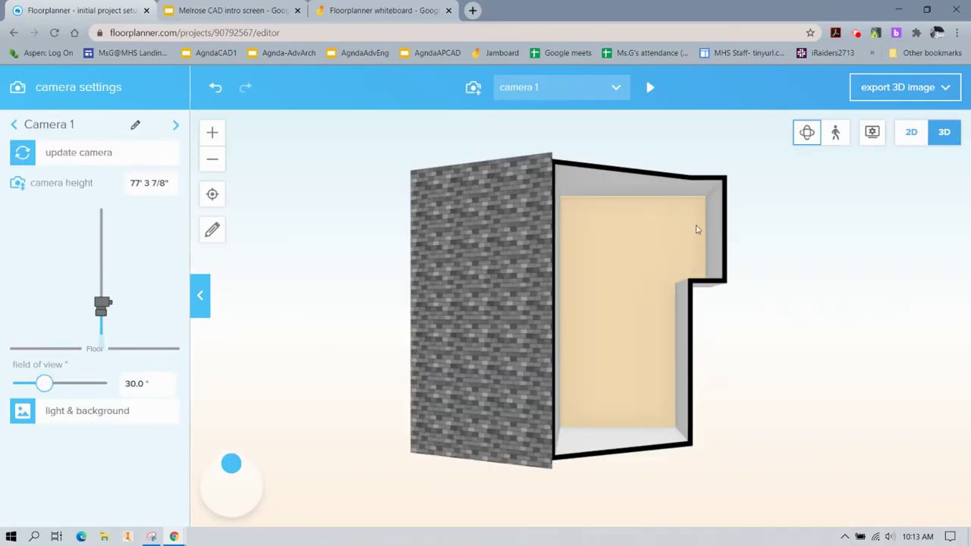
left_click_drag(817, 220, 837, 163)
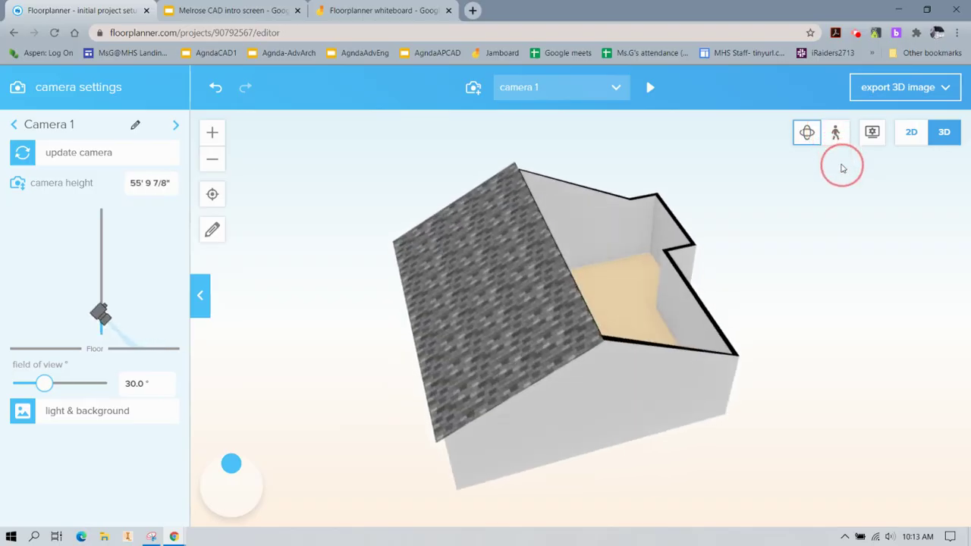
right_click(837, 163)
key("Escape")
- Duplicate the left roof surface and move the copy to the porch side of the house
scroll(701, 288, "down", 2)
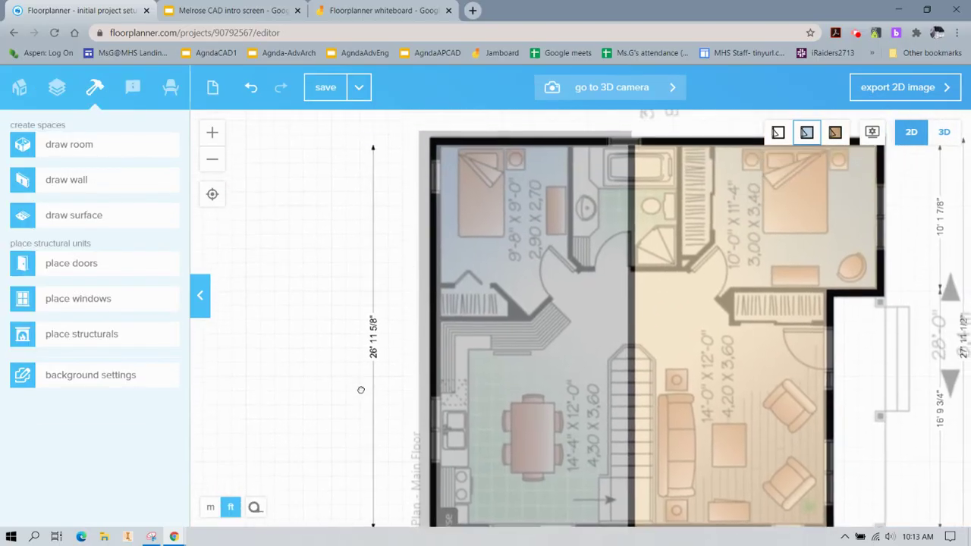
left_click(459, 353)
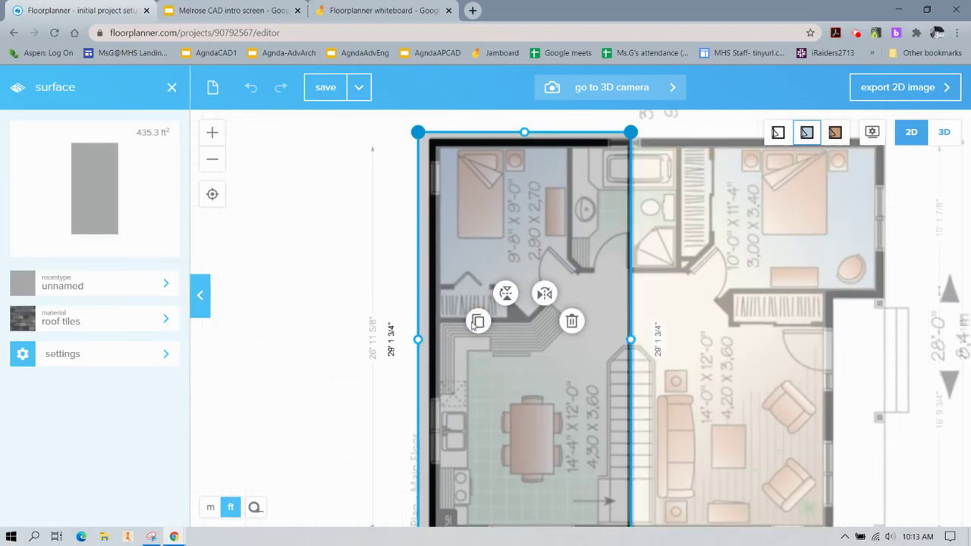
left_click_drag(473, 325, 472, 326)
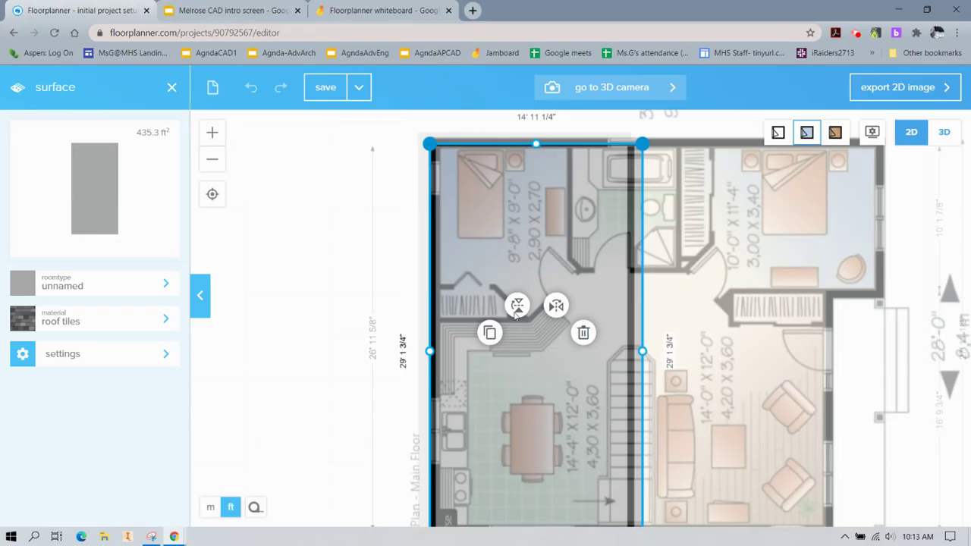
left_click(517, 307)
scroll(451, 291, "down", 1)
scroll(489, 350, "down", 1)
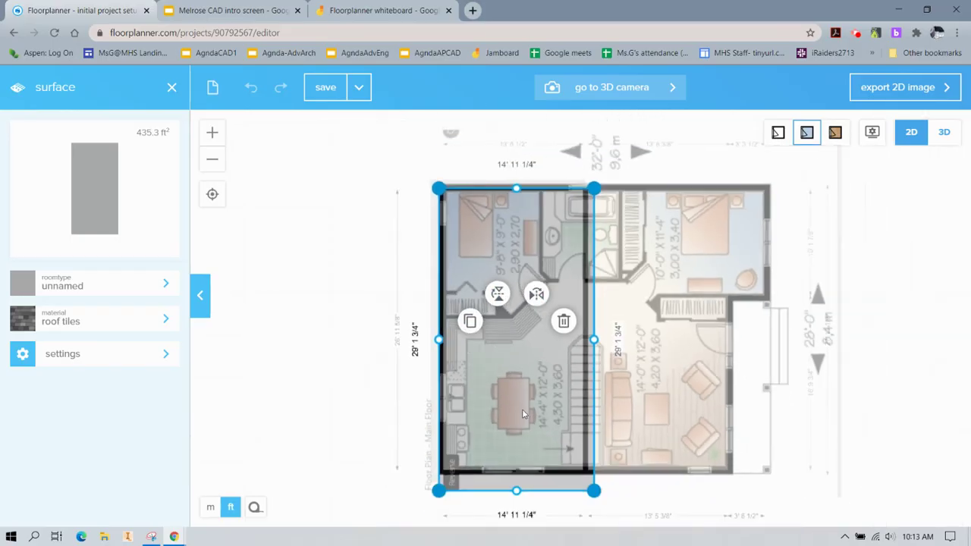
left_click_drag(527, 353, 808, 344)
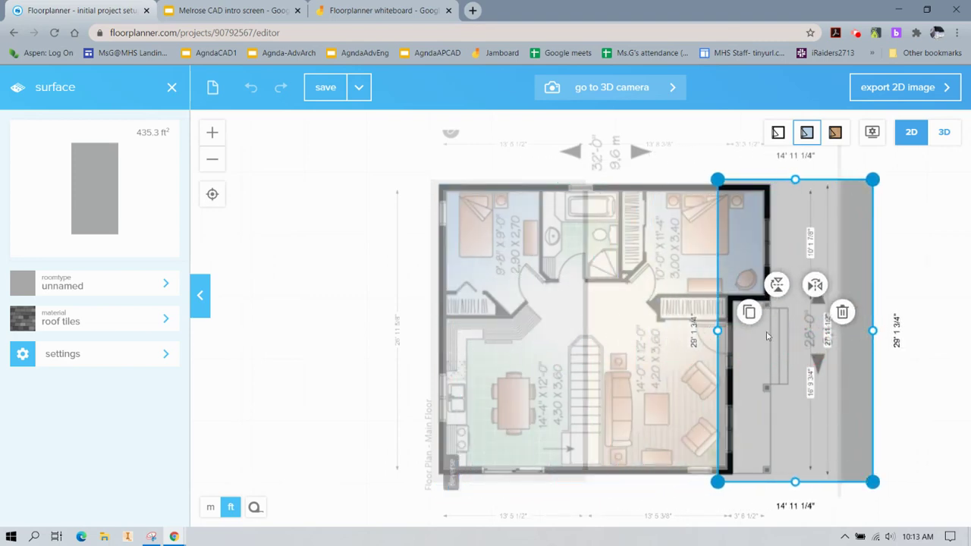
- Mirror the copied roof surface horizontally and check its slope in 3D
left_click(815, 286)
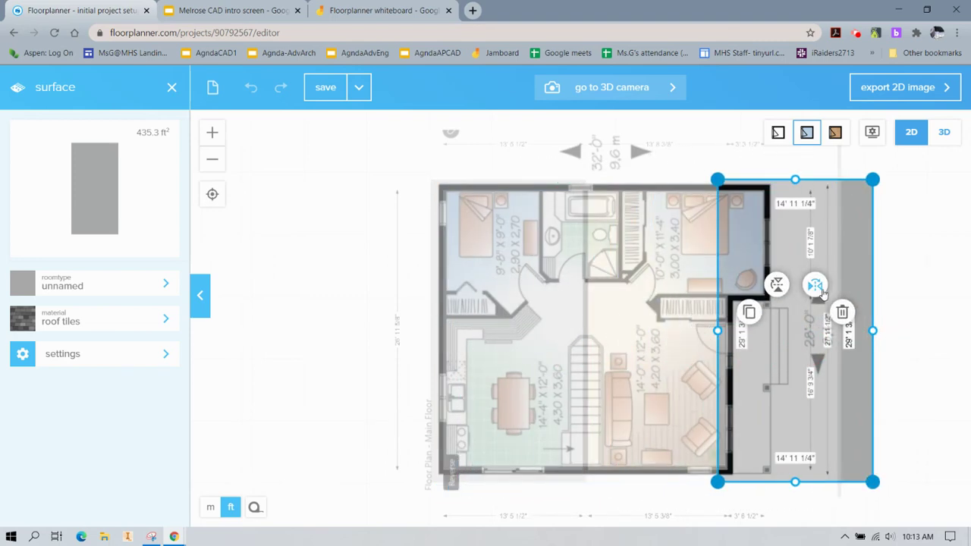
left_click(946, 138)
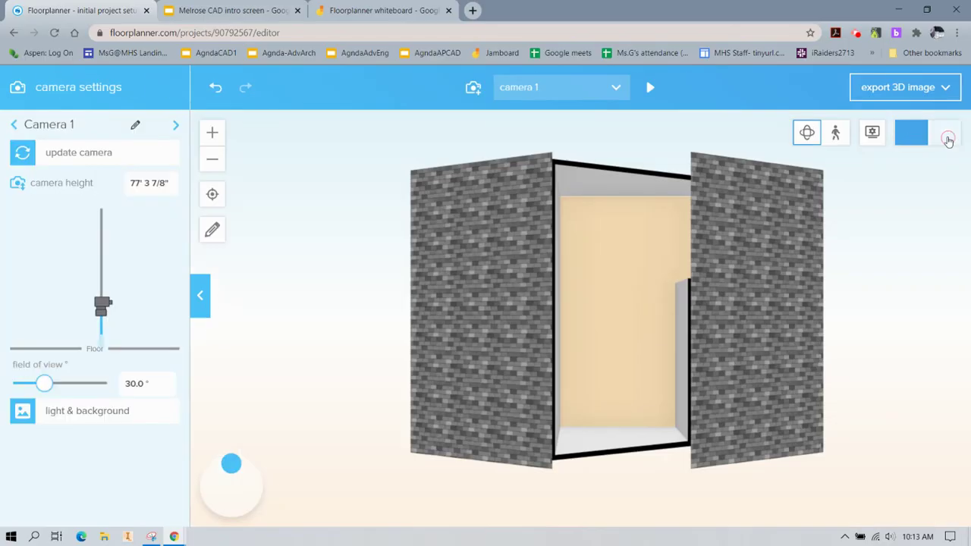
left_click_drag(869, 272, 872, 192)
left_click(913, 133)
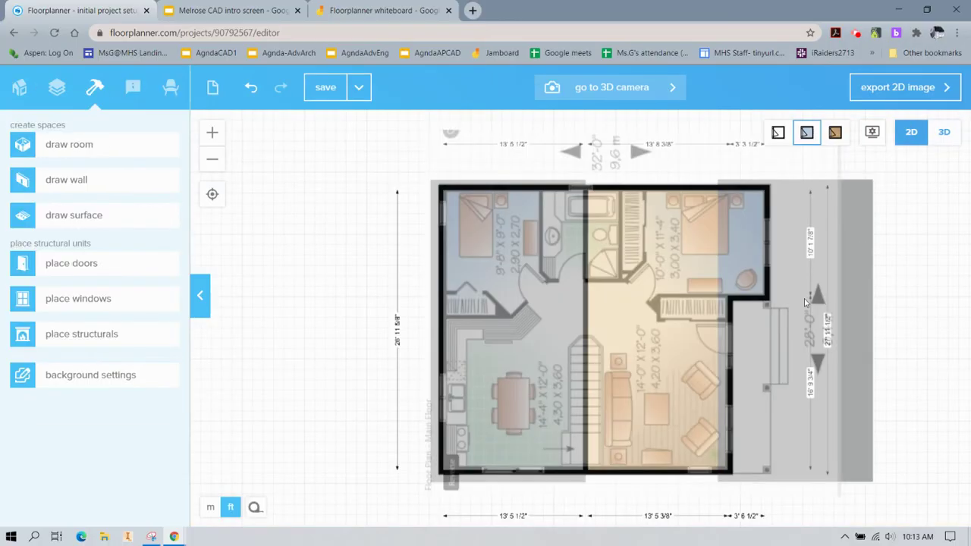
- Move the mirrored surface against the left one at the centre wall to form the ridge, and check the roof in 3D
left_click_drag(817, 307, 784, 273)
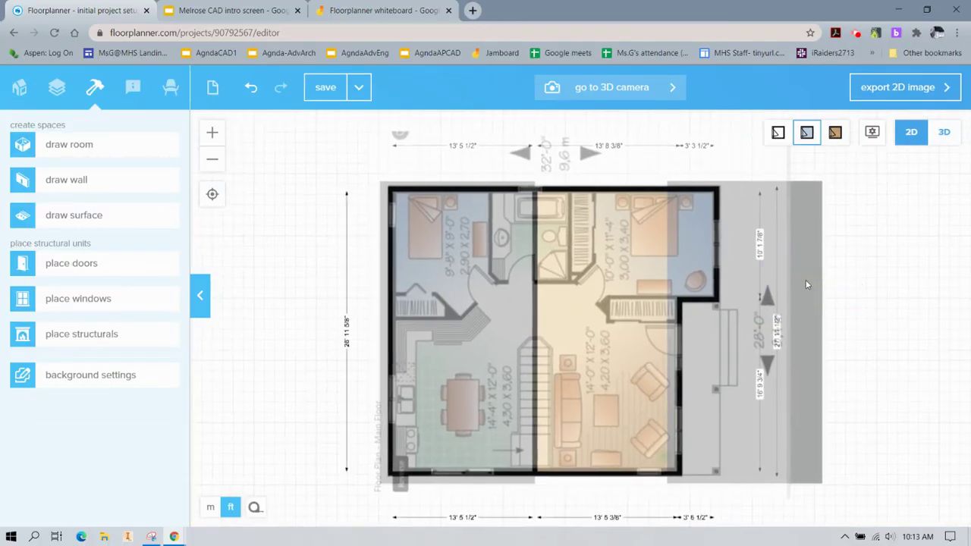
left_click(800, 277)
left_click_drag(800, 277, 664, 274)
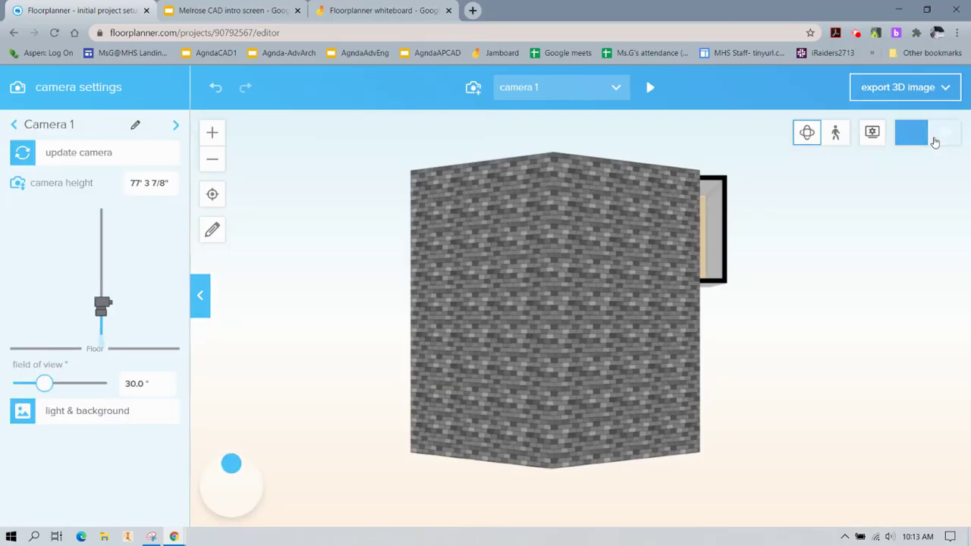
left_click(935, 140)
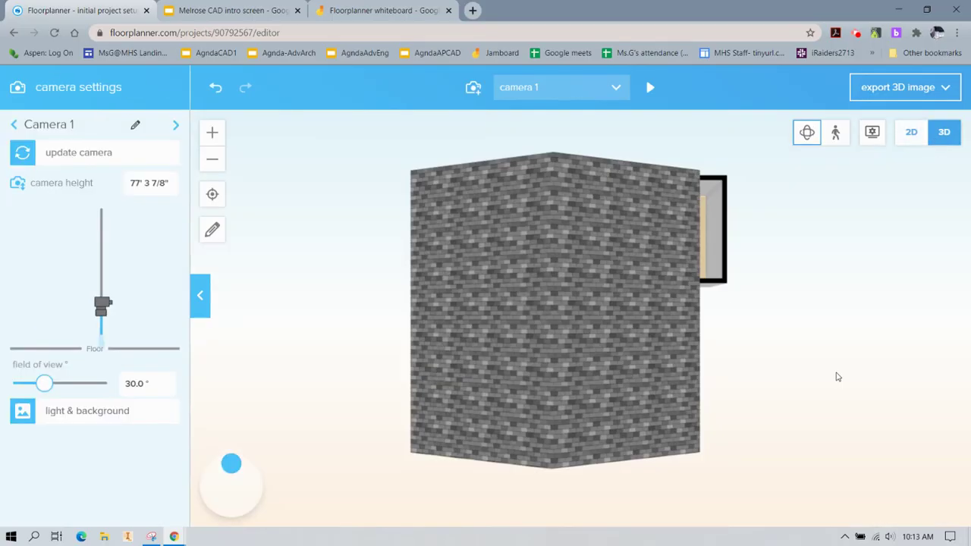
left_click_drag(837, 374, 827, 317)
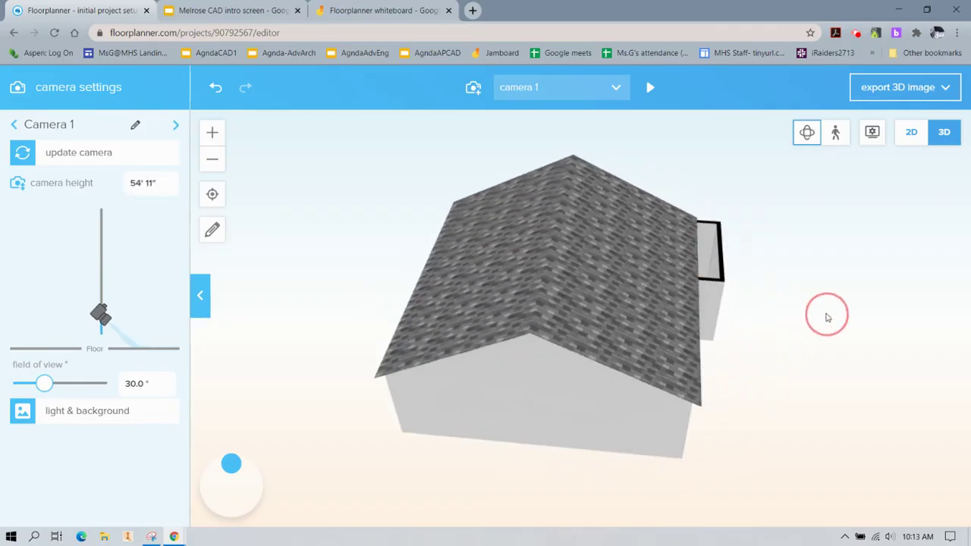
right_click(827, 317)
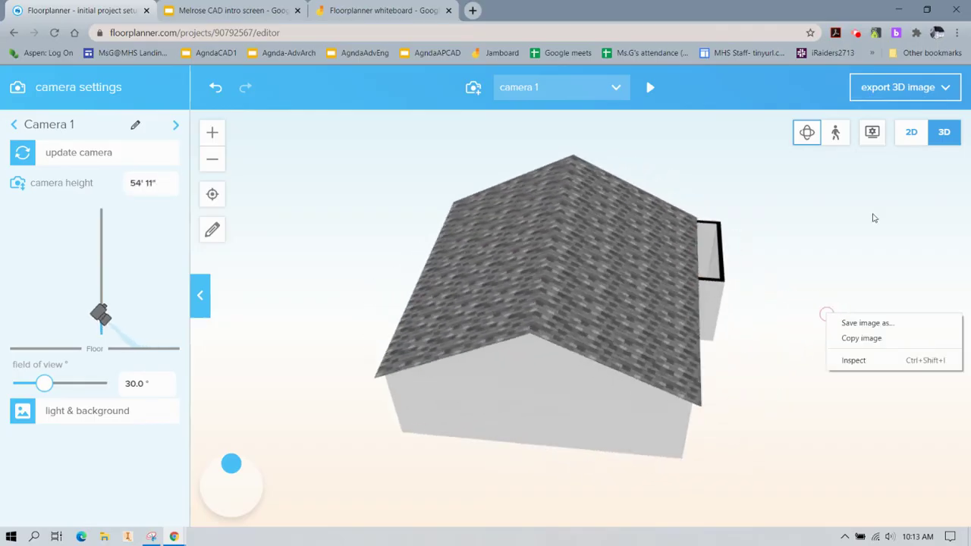
left_click(910, 134)
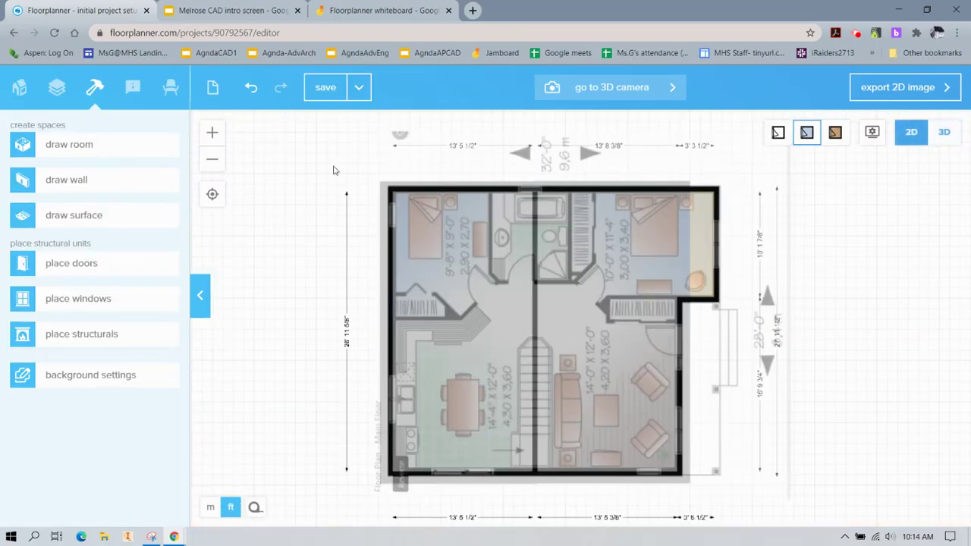
- Rotate the roof tiles material on the porch-side roof surface to 90°
left_click(574, 338)
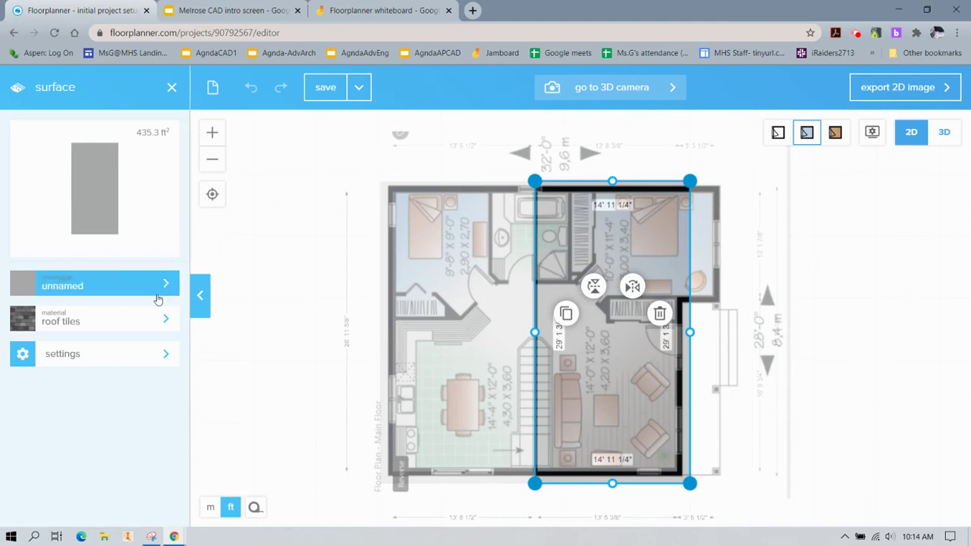
left_click(160, 318)
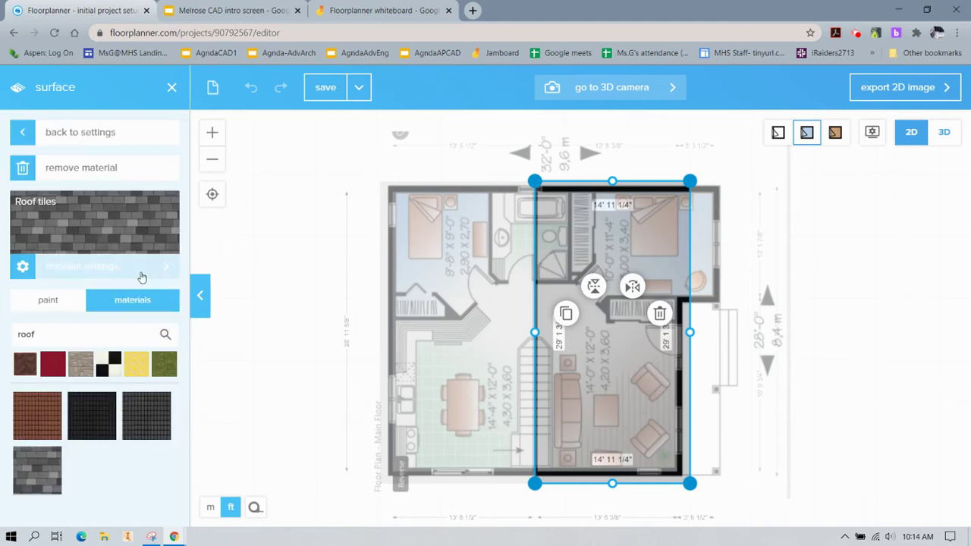
left_click(143, 272)
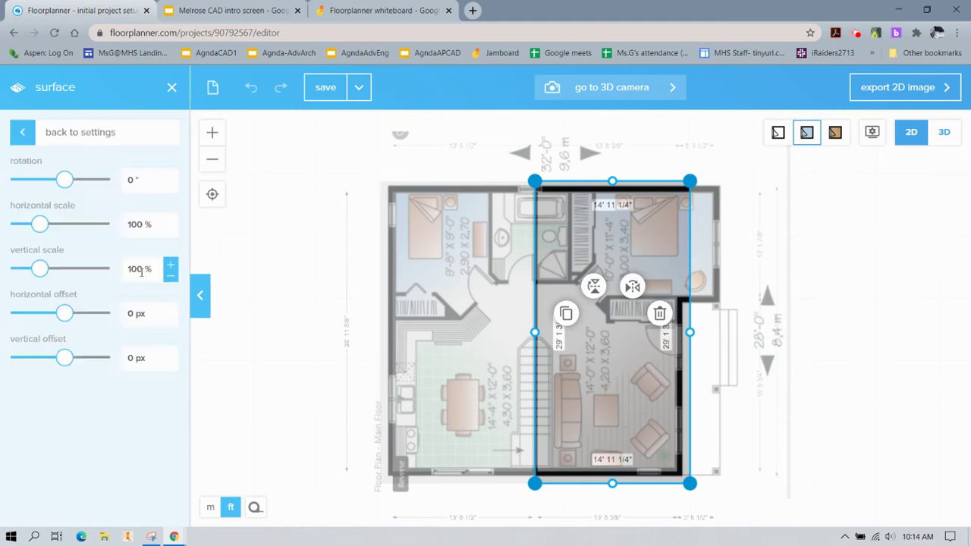
left_click(126, 181)
type("9")
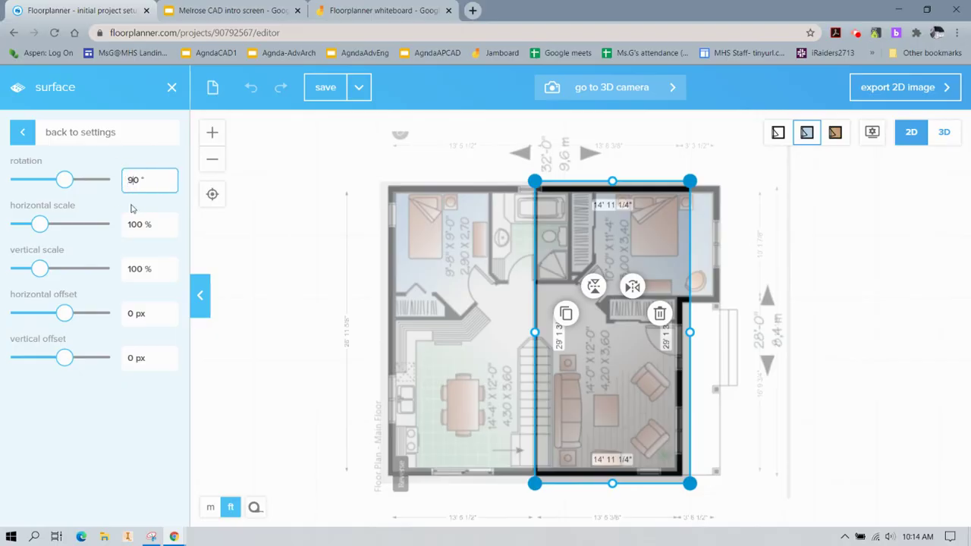
- Rotate the left roof surface's tile material to 90° and check the tile orientation of the whole roof in 3D
left_click(398, 241)
left_click(407, 242)
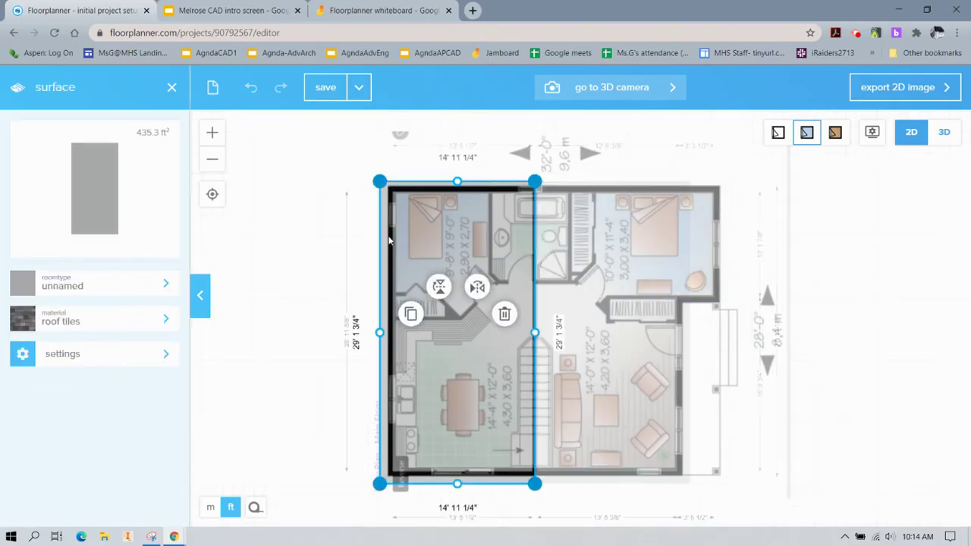
left_click(159, 319)
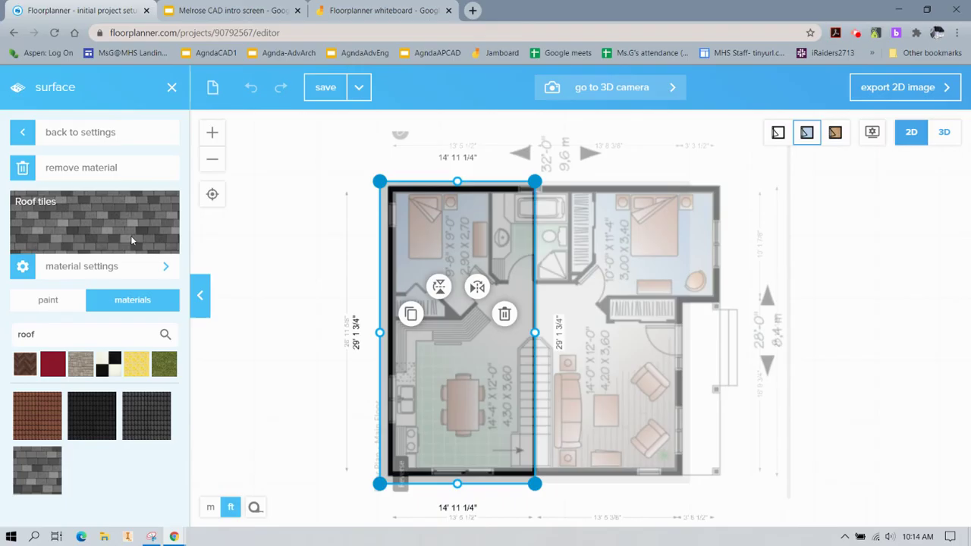
left_click(91, 266)
left_click(135, 182)
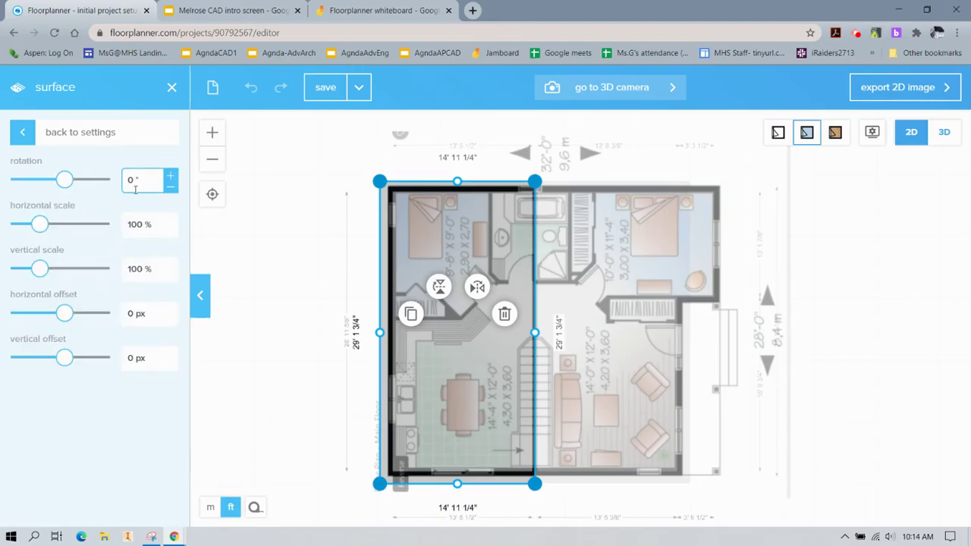
type("9")
left_click(945, 133)
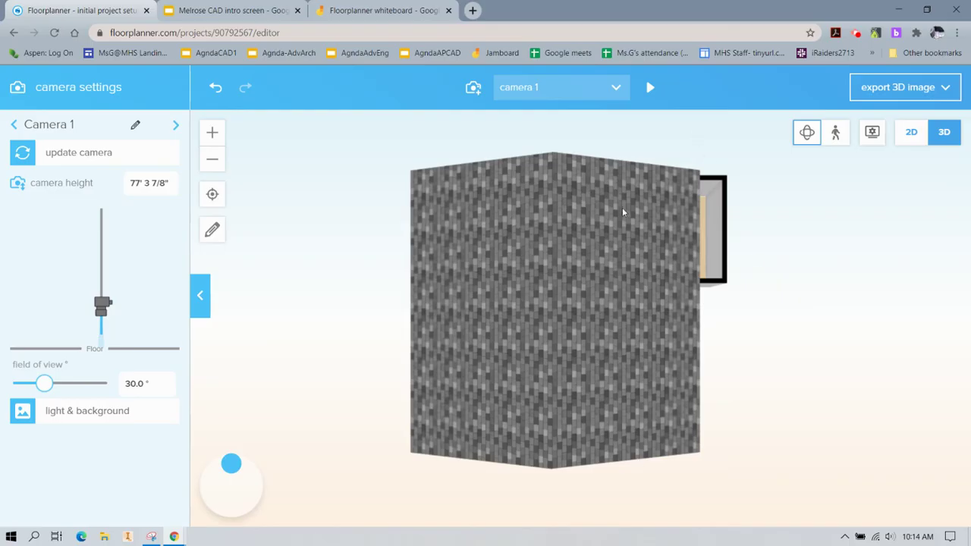
left_click(913, 131)
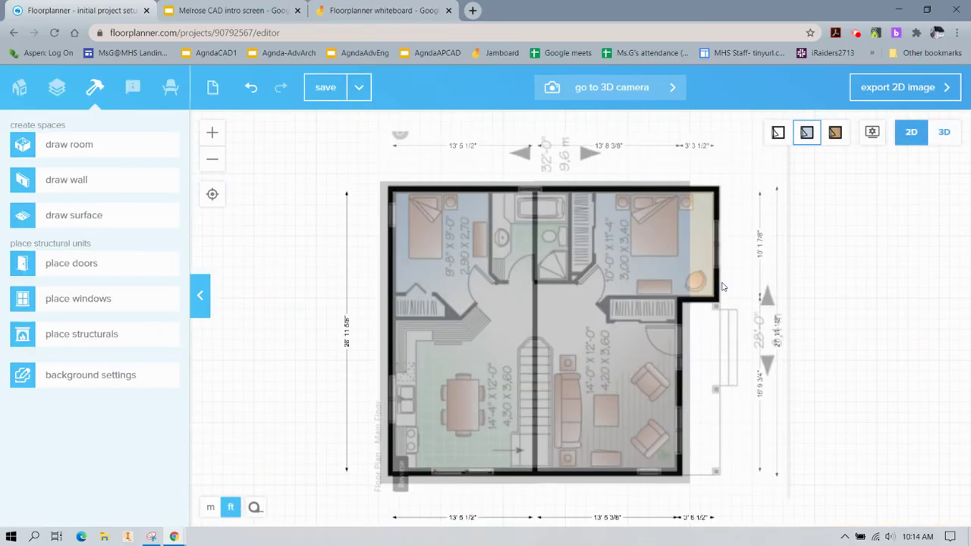
- Review the house photo and roof sketch on the Floorplanner whiteboard in Jamboard, and return to the Floorplanner plan
left_click(182, 15)
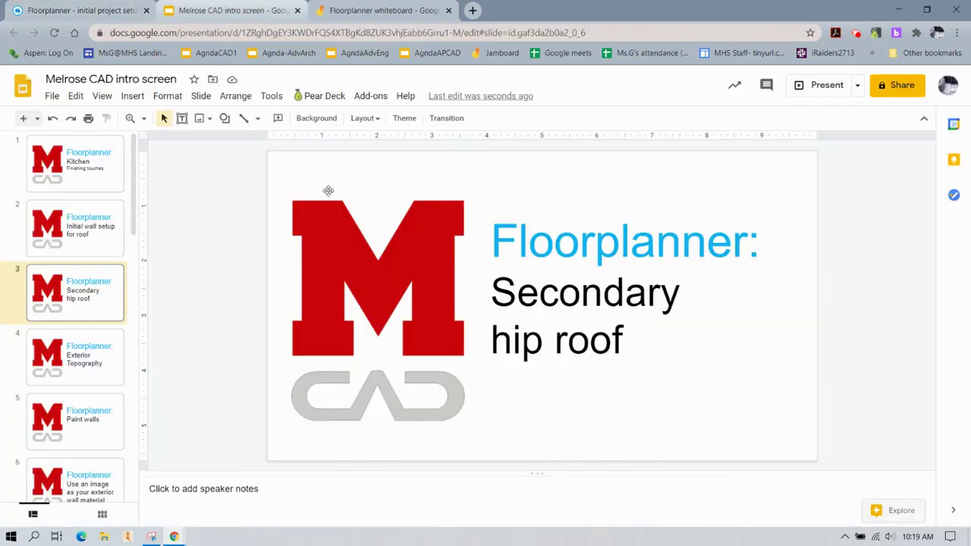
left_click(384, 11)
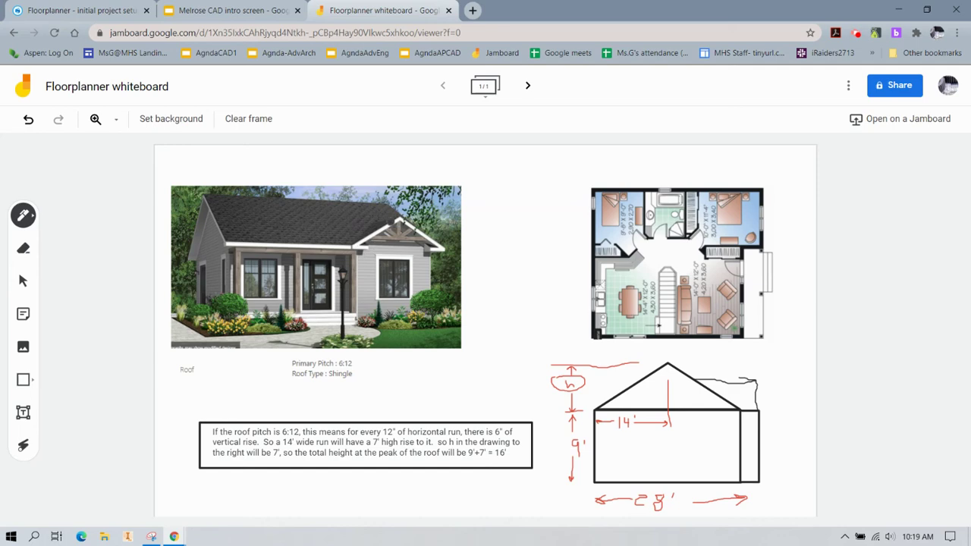
left_click(97, 6)
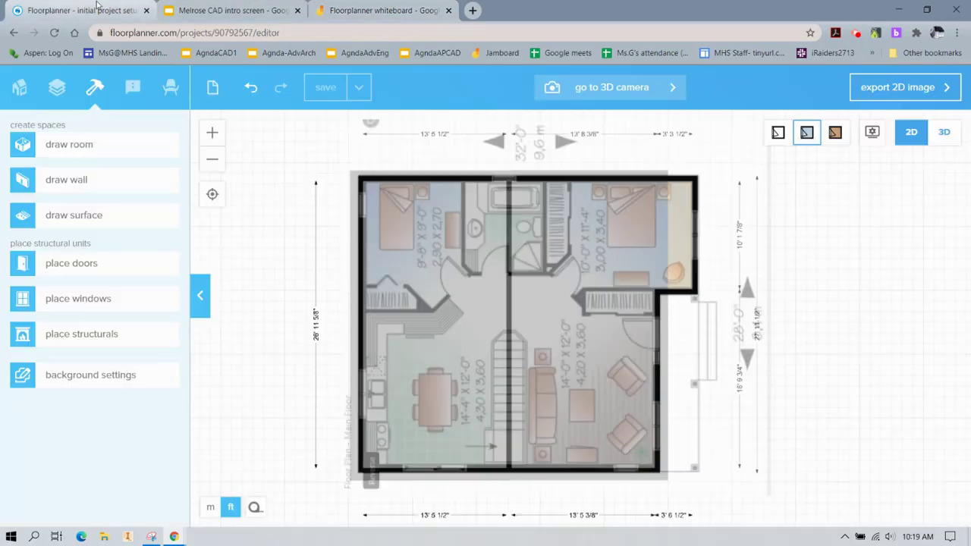
- Start a new surface for the secondary roof and assign it the dark grey Roof tiles material
scroll(660, 176, "up", 3)
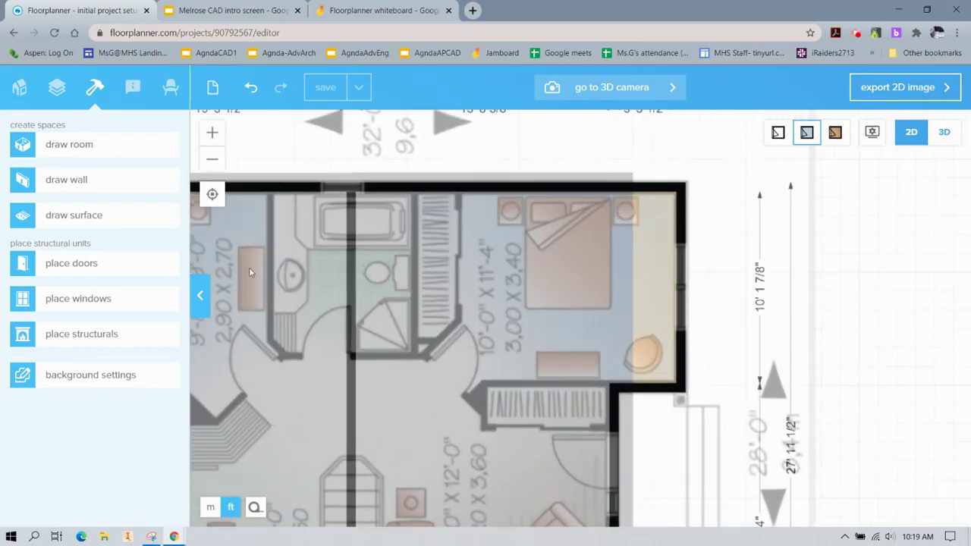
left_click(79, 216)
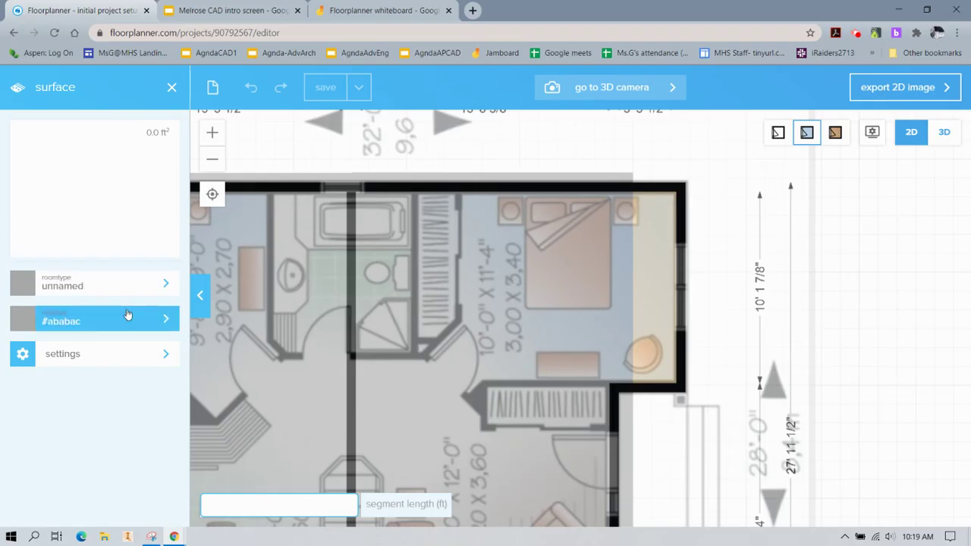
left_click(146, 319)
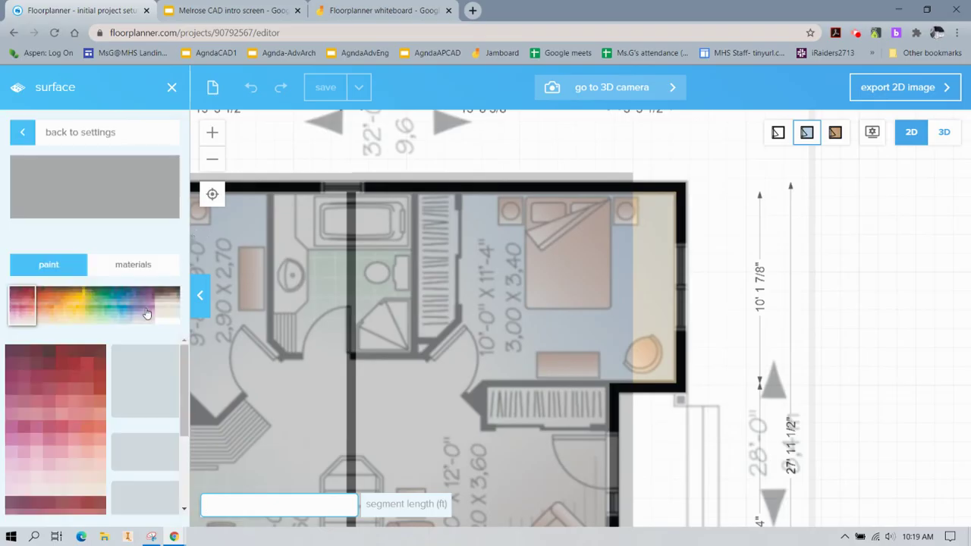
left_click(133, 264)
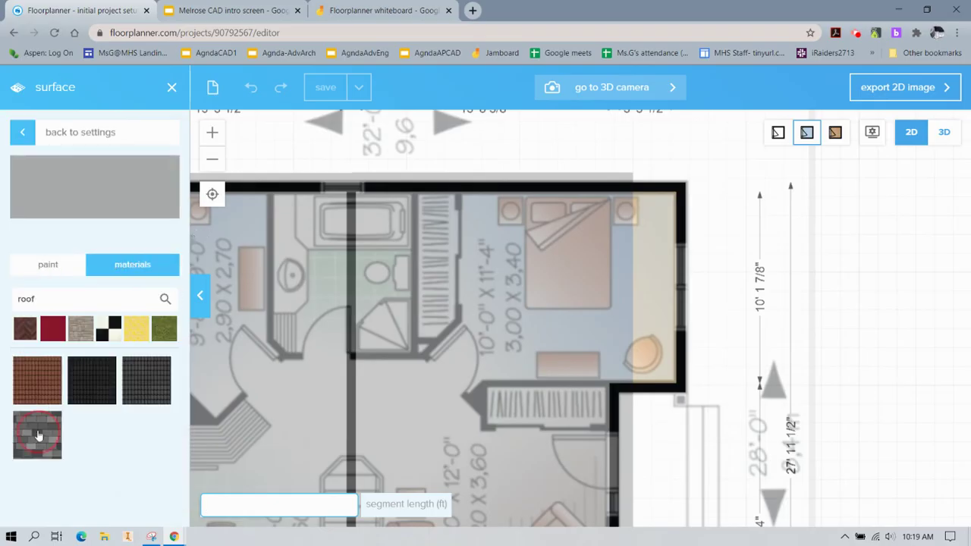
left_click(38, 432)
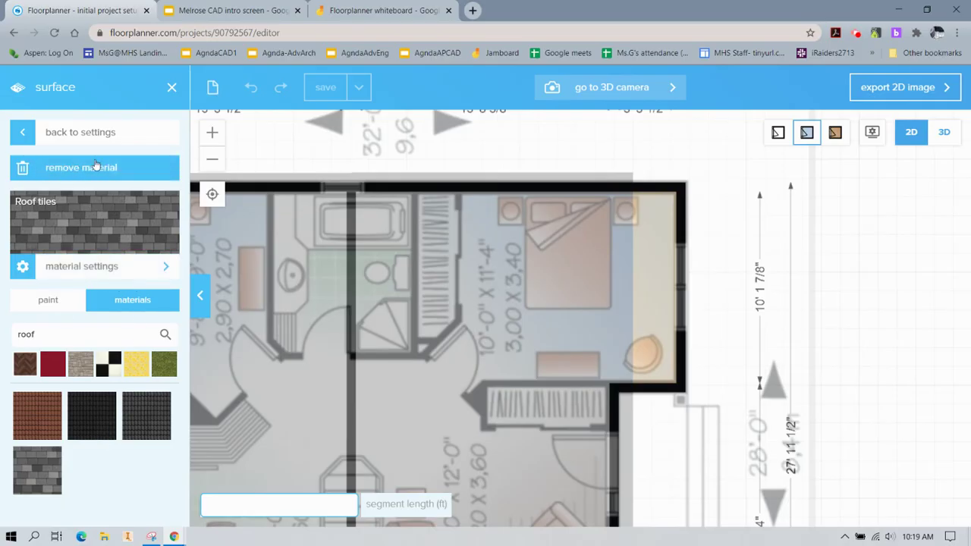
left_click(102, 133)
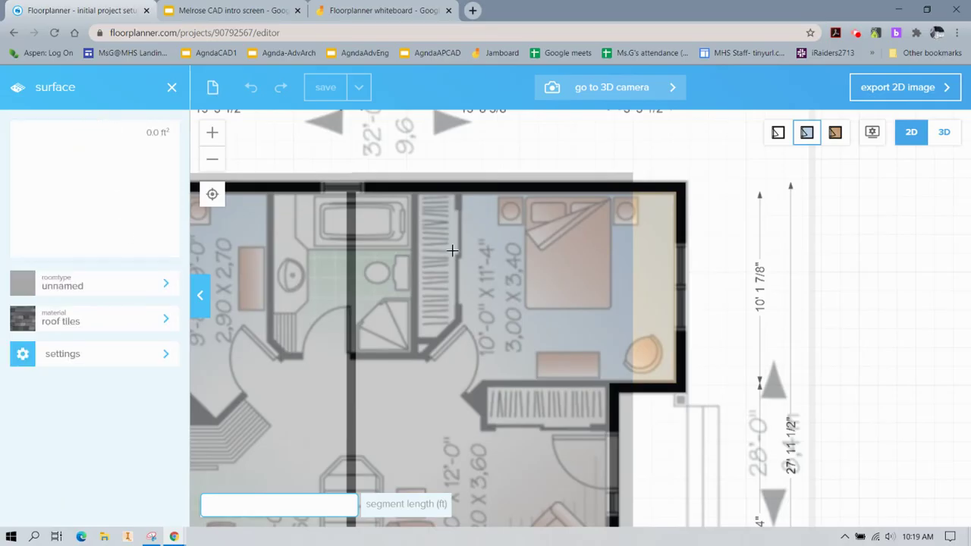
- Draw a four-sided surface over the projecting bedroom's outer corner, about 5' 7" along the window wall, 11' 4" inward and 2' 10" along the end wall
left_click(685, 180)
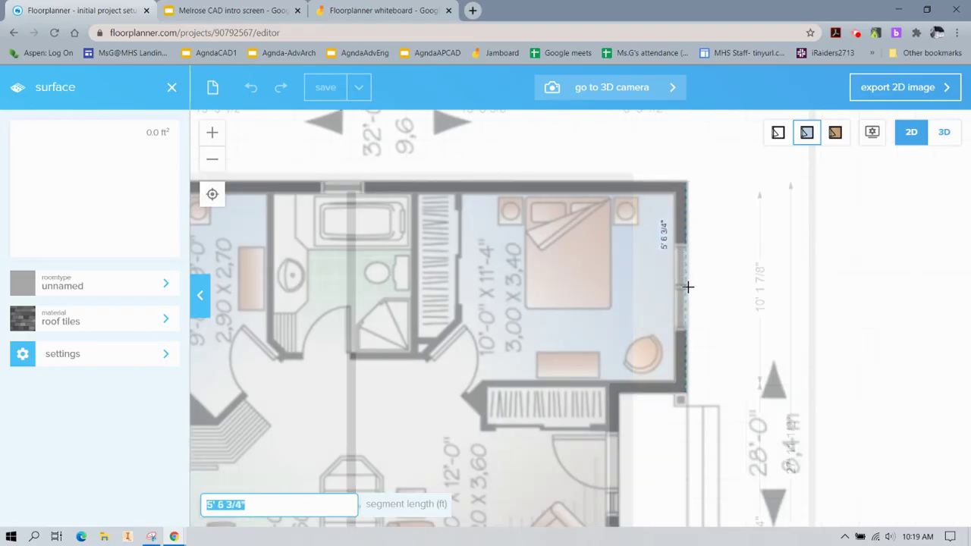
left_click(687, 287)
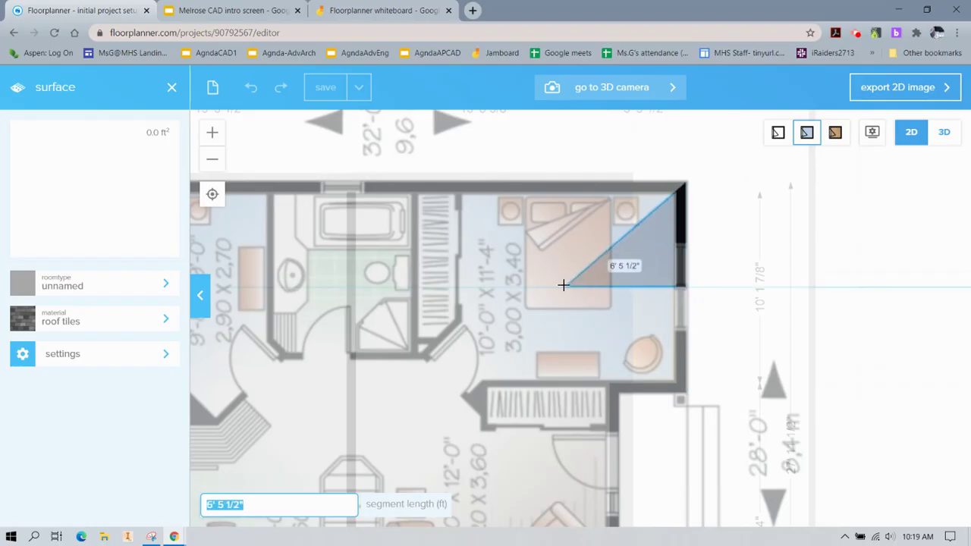
left_click(475, 283)
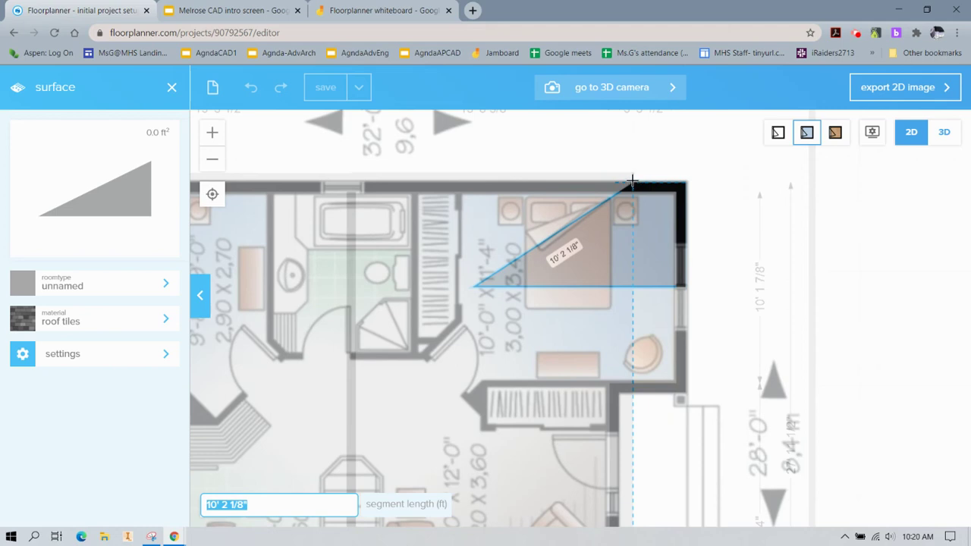
left_click(632, 181)
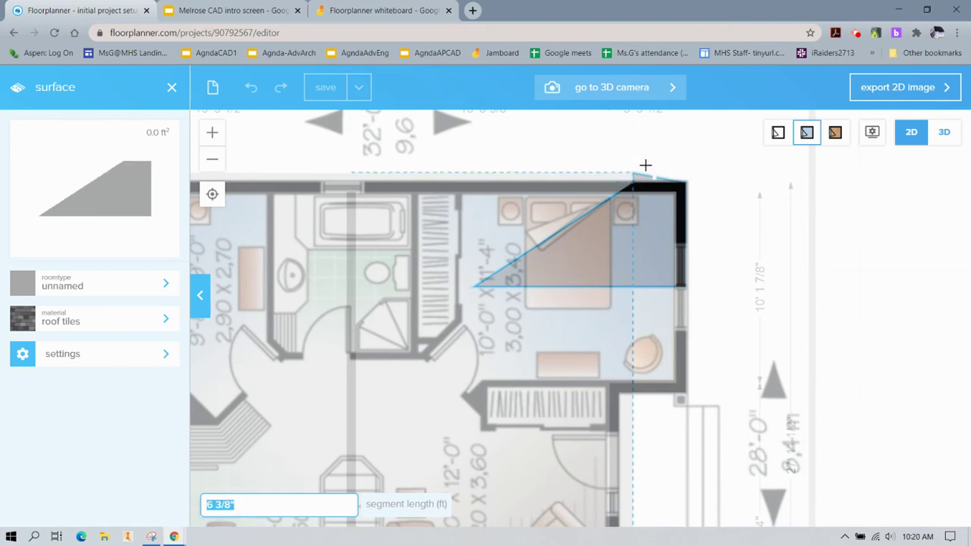
left_click(686, 183)
left_click(685, 287)
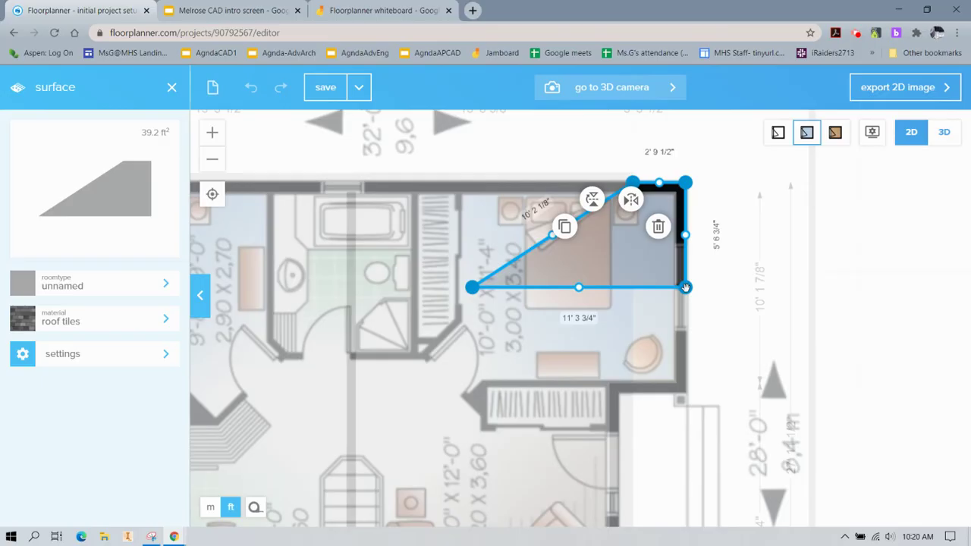
left_click(685, 287)
left_click_drag(687, 288, 691, 292)
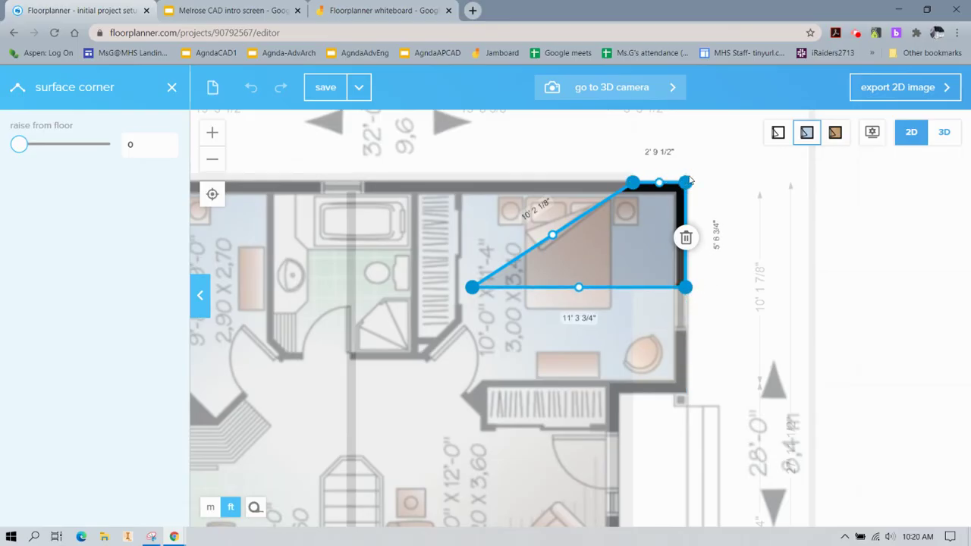
- Raise the new surface's innermost pointed corner to 12' from the floor
scroll(679, 196, "up", 1)
scroll(679, 196, "up", 1)
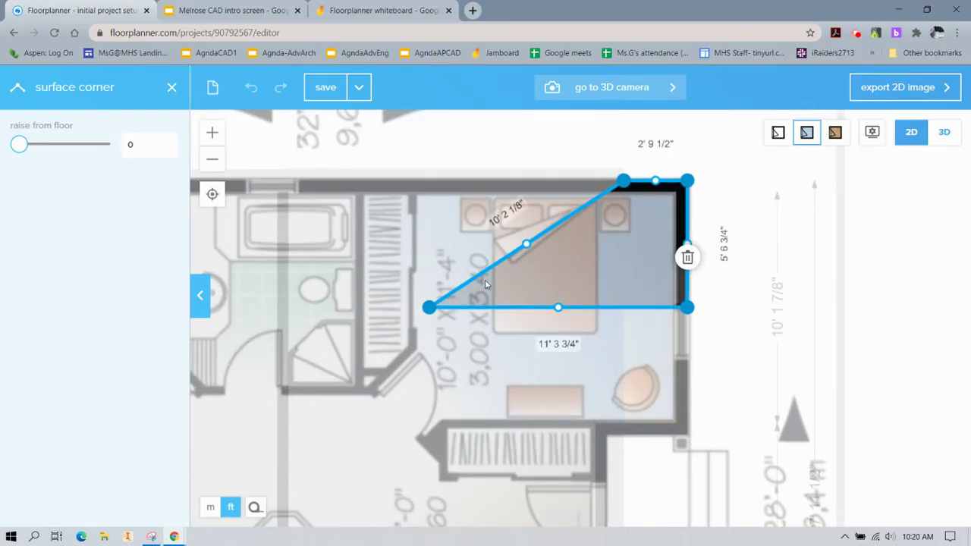
left_click(430, 306)
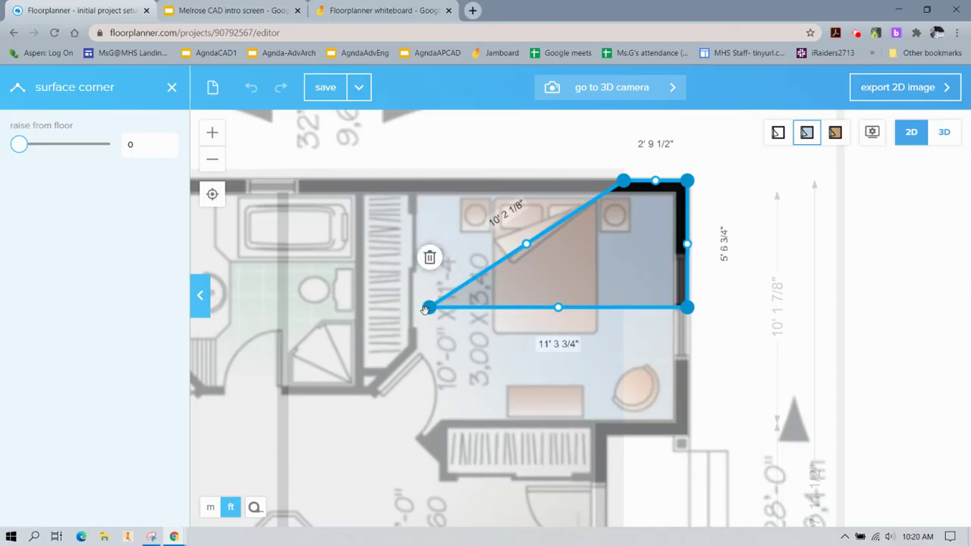
left_click(131, 148)
key("Return")
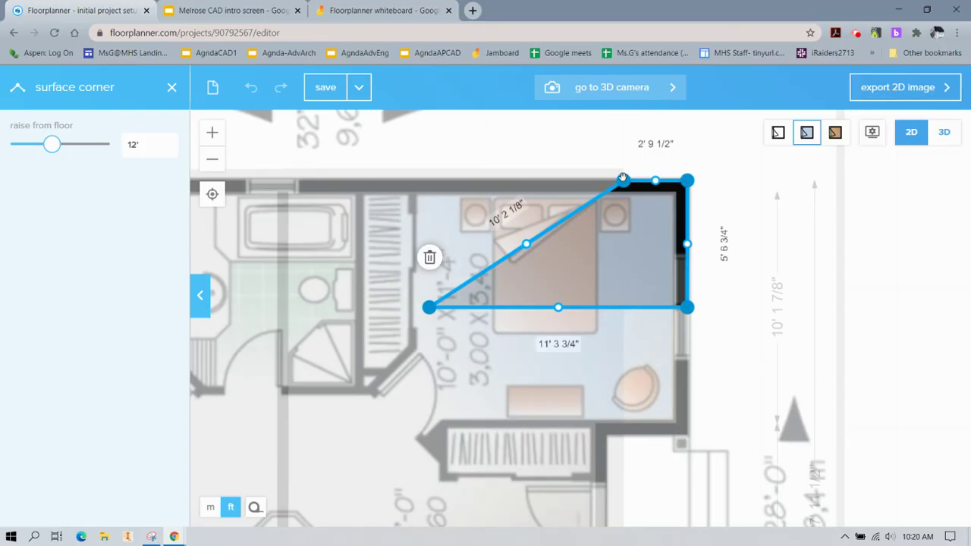
- Move the new surface's outer corners past the walls to form overhangs, making its outer edges about 3' 10" and 6' 1" long
left_click_drag(622, 178, 622, 167)
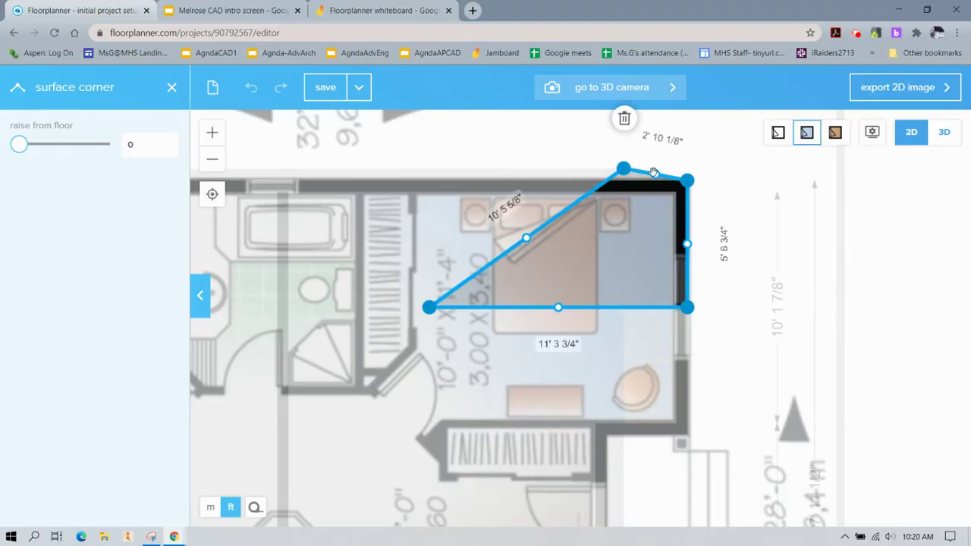
left_click_drag(687, 180, 689, 175)
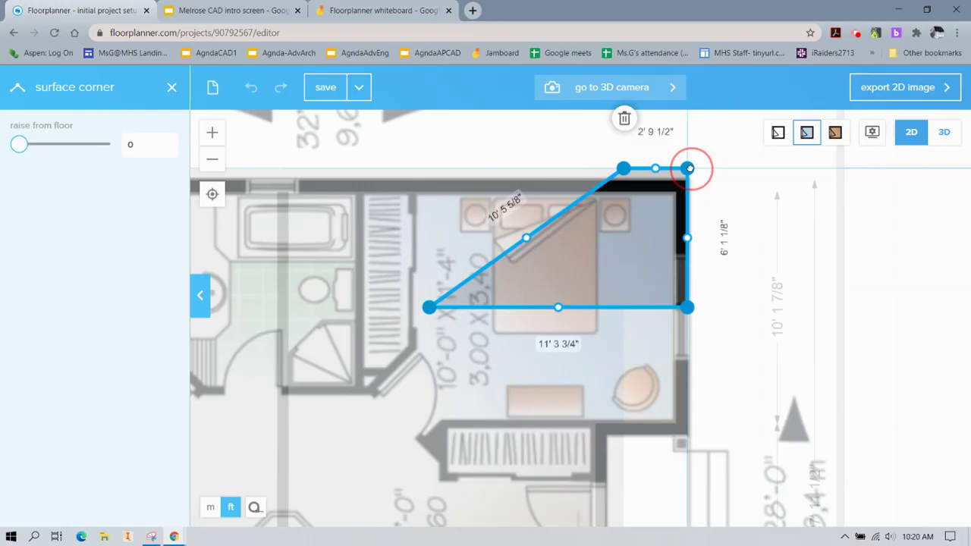
left_click_drag(689, 168, 711, 167)
left_click_drag(688, 306, 712, 307)
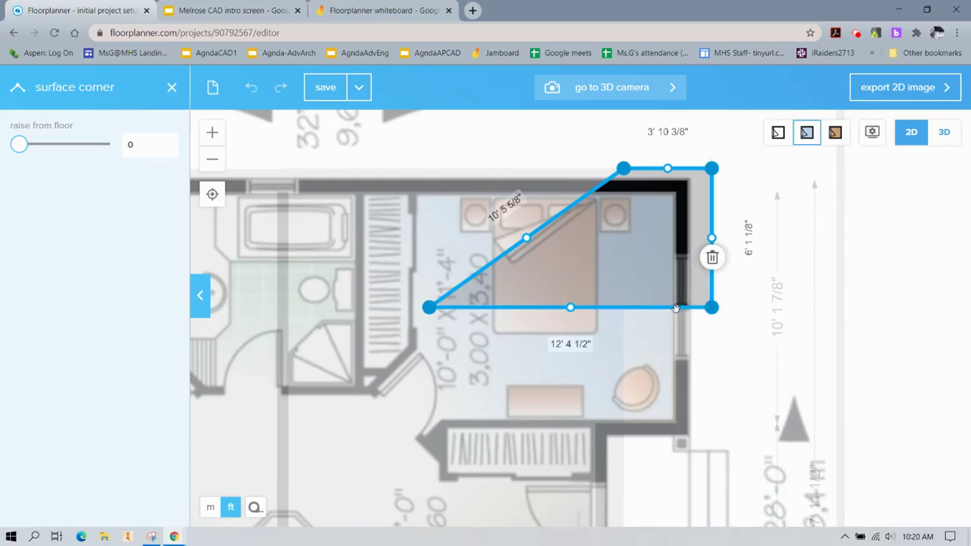
- Raise the surface's outer corner at the window's midpoint to 12' from the floor and check the innermost corner's height
left_click(710, 310)
left_click(168, 145)
type("12")
left_click(65, 176)
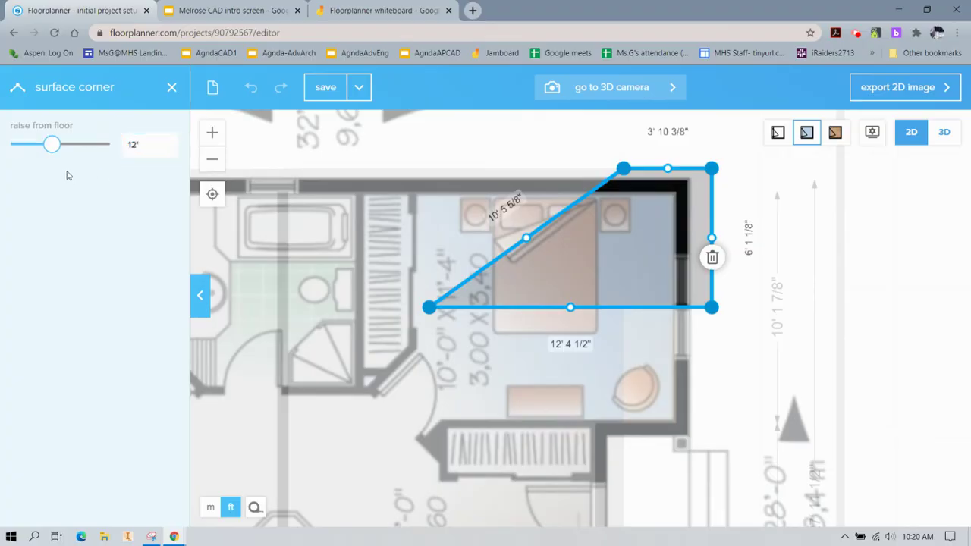
left_click(430, 307)
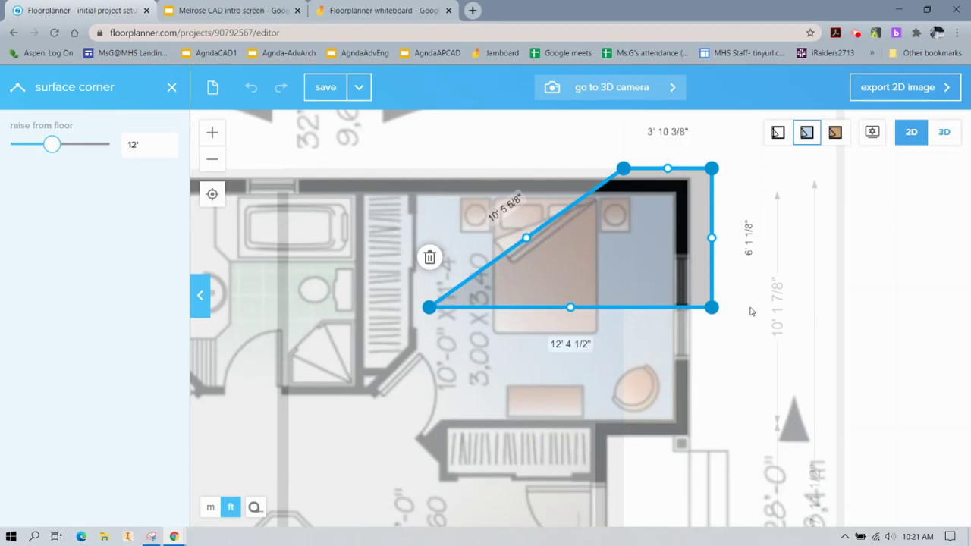
- Raise the surface's two eave corners beyond the bedroom's end wall to 9' from the floor
left_click(709, 169)
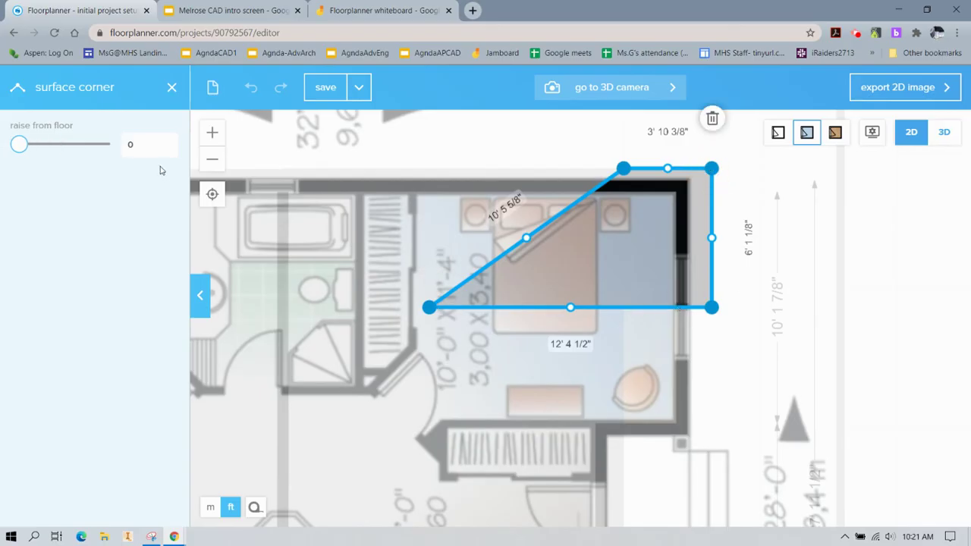
left_click(126, 145)
key("Return")
left_click(624, 168)
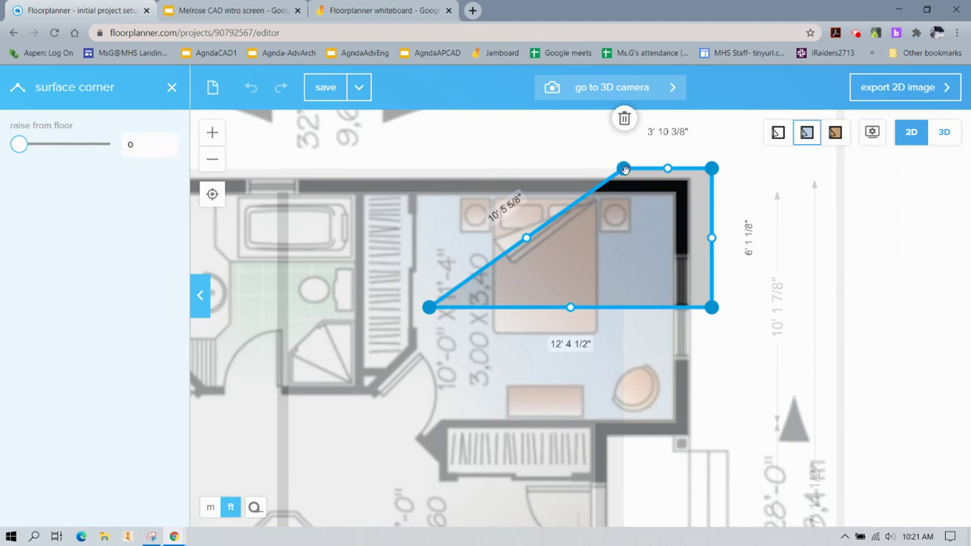
left_click(138, 145)
key("Return")
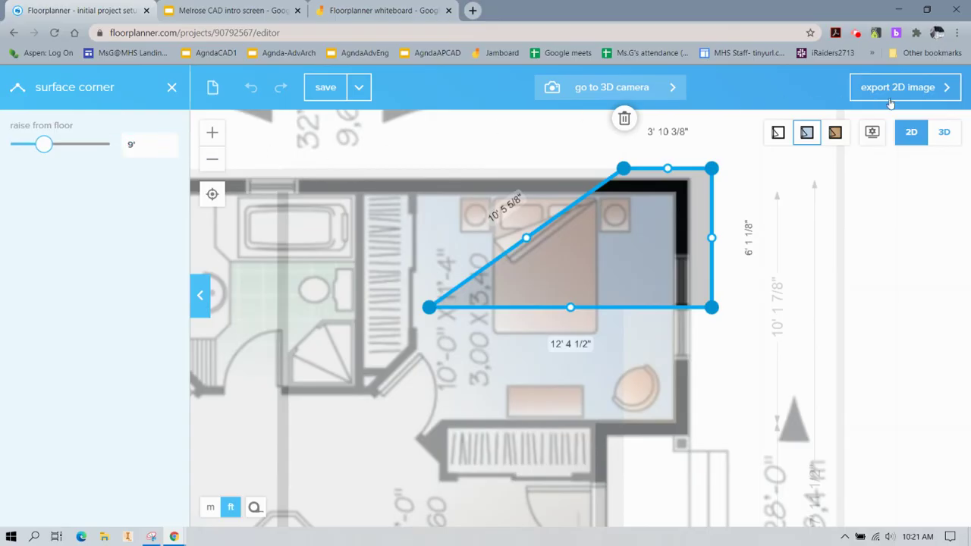
- Examine the sloped surface over the bedroom in 3D from several angles and return to the 2D plan
left_click(942, 133)
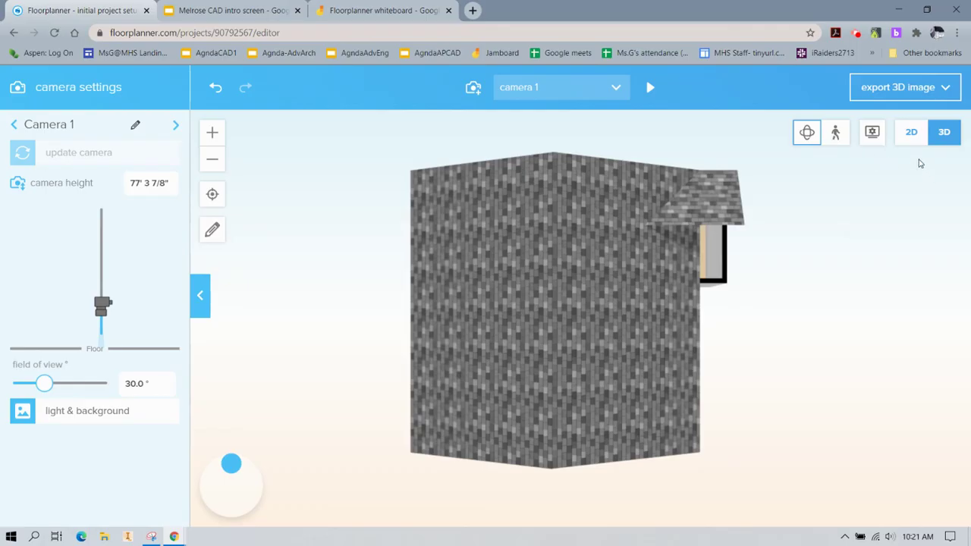
left_click_drag(804, 267, 681, 223)
right_click(681, 223)
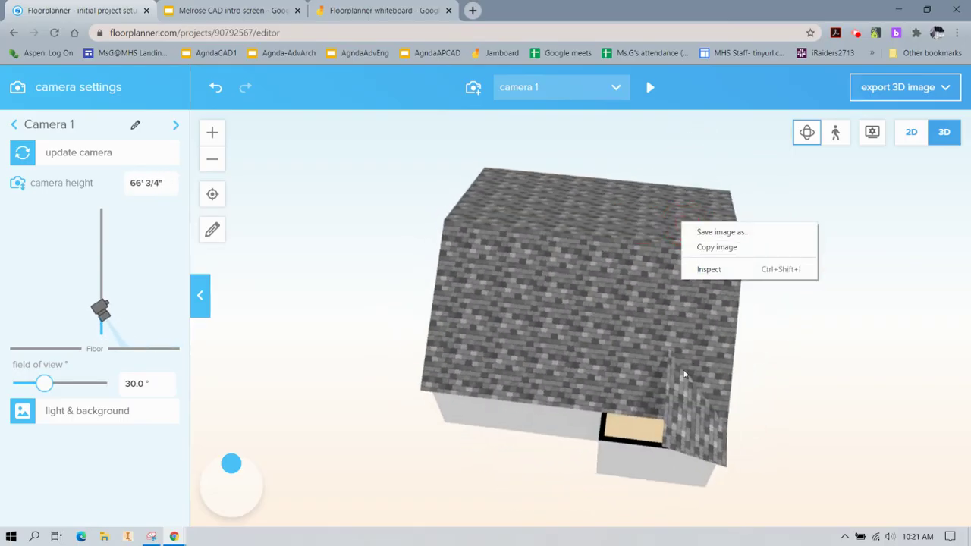
left_click(770, 375)
left_click_drag(769, 375, 806, 332)
right_click(806, 331)
left_click(908, 141)
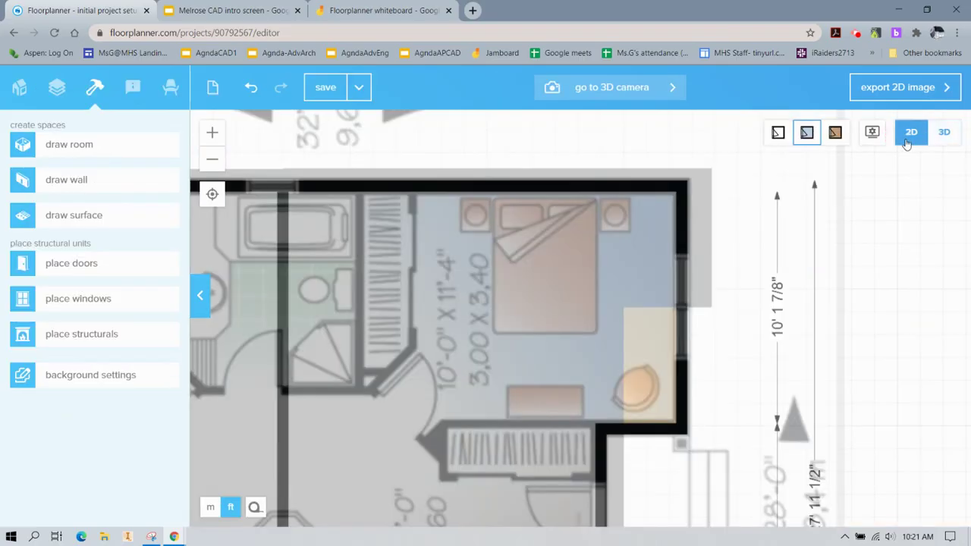
- Duplicate the bedroom roof surface, flip the copy vertically and align it with the original along the ridge to cover the bedroom's other half
left_click(690, 284)
left_click_drag(565, 235, 583, 254)
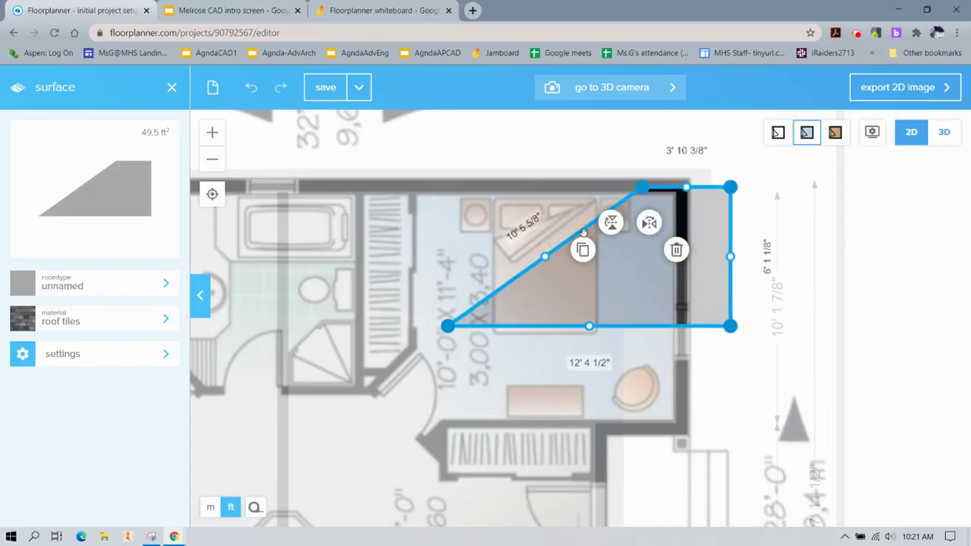
left_click(612, 225)
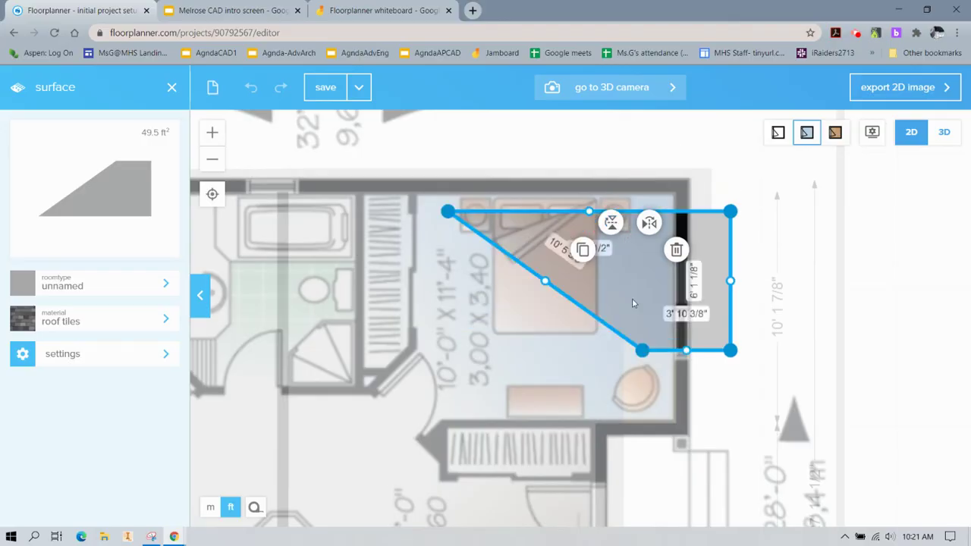
left_click_drag(632, 298, 613, 400)
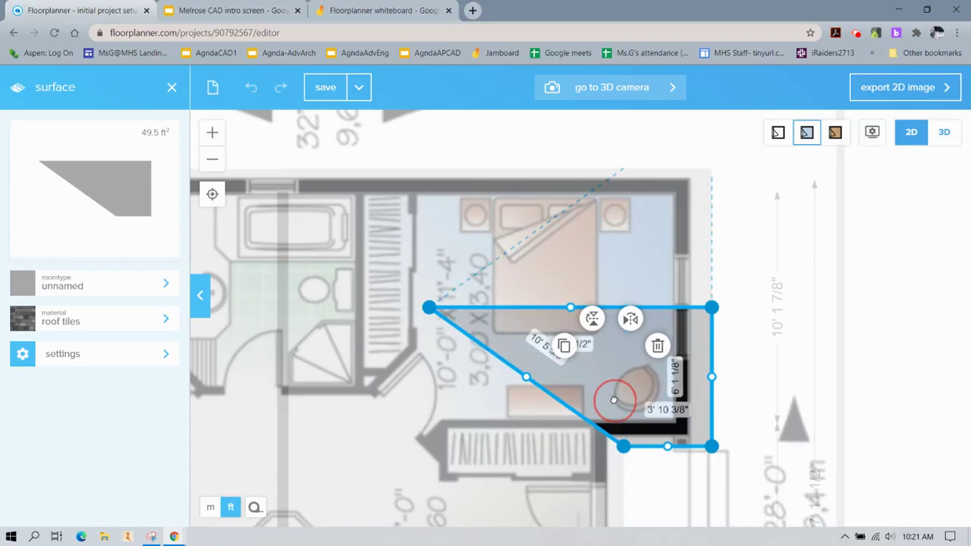
- Examine both bedroom roof slopes and the end wall beneath them in 3D, and return to the 2D plan
left_click(944, 133)
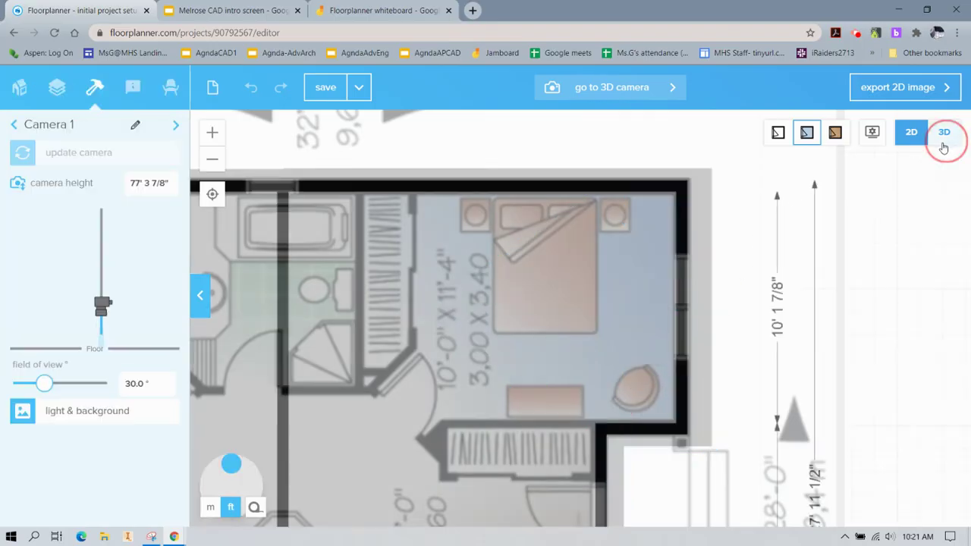
left_click_drag(738, 398, 730, 294)
right_click_drag(730, 294, 702, 304)
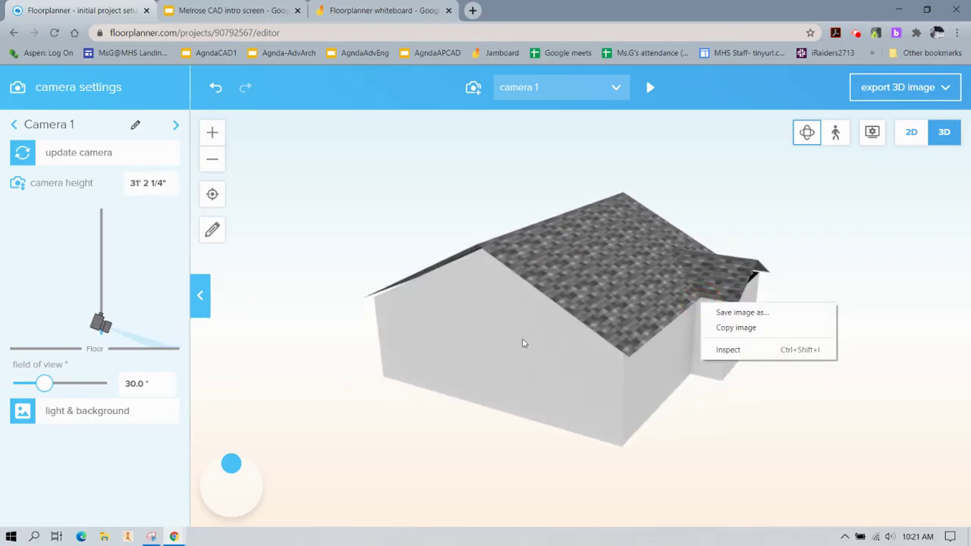
right_click_drag(786, 292, 791, 267)
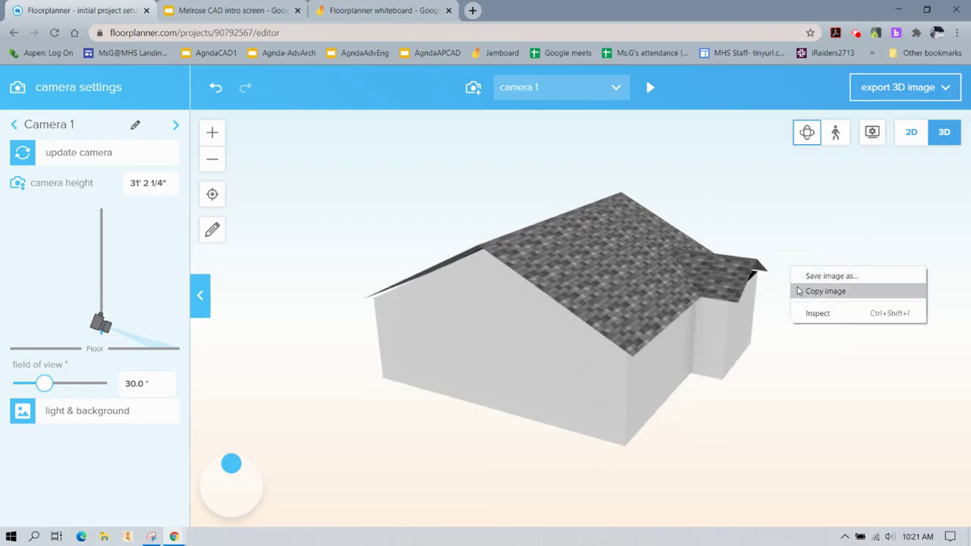
right_click_drag(755, 349, 717, 283)
left_click(911, 132)
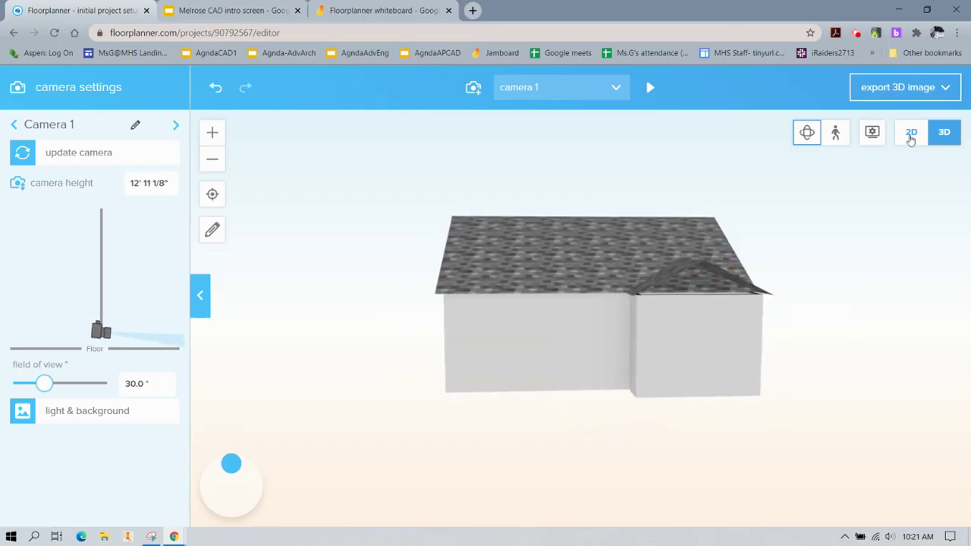
- Split the bedroom's end wall and move the split point to the window's midpoint, making two 5' 7/8" segments
left_click(681, 267)
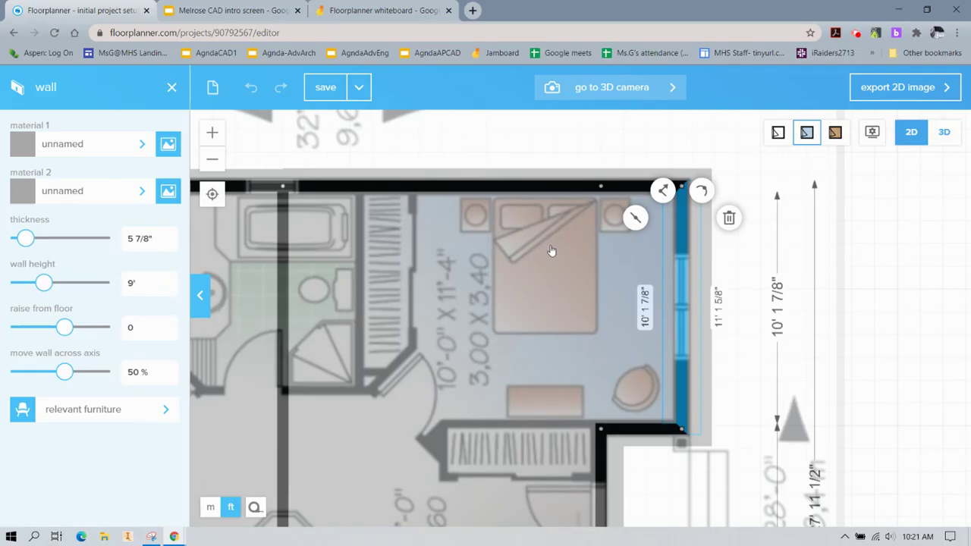
left_click(636, 218)
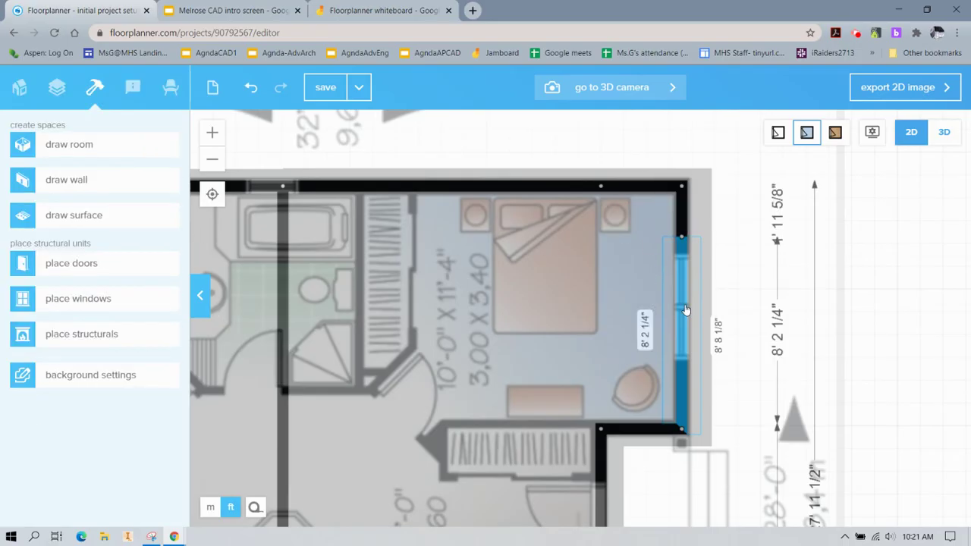
left_click(686, 309)
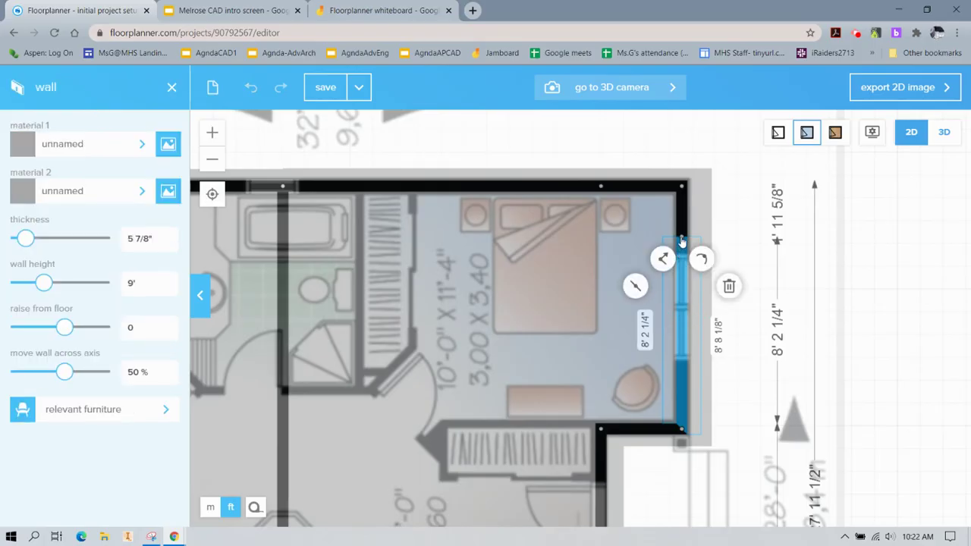
mouse_move(681, 242)
left_mouse_down()
mouse_move(690, 243)
mouse_move(680, 296)
mouse_move(675, 253)
mouse_move(685, 245)
mouse_move(682, 307)
left_mouse_up()
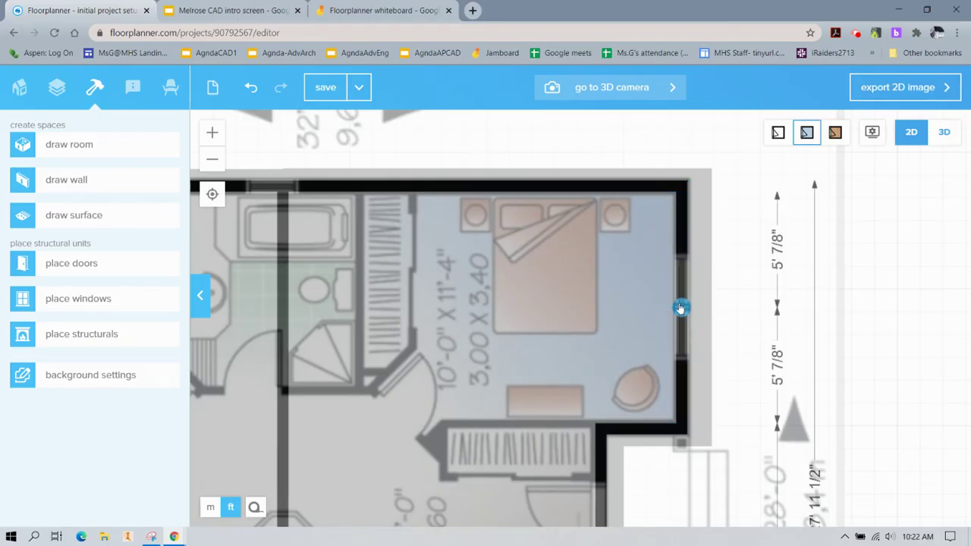
- Set the height of all walls at the end wall's new midpoint corner to 12'
left_click(682, 307)
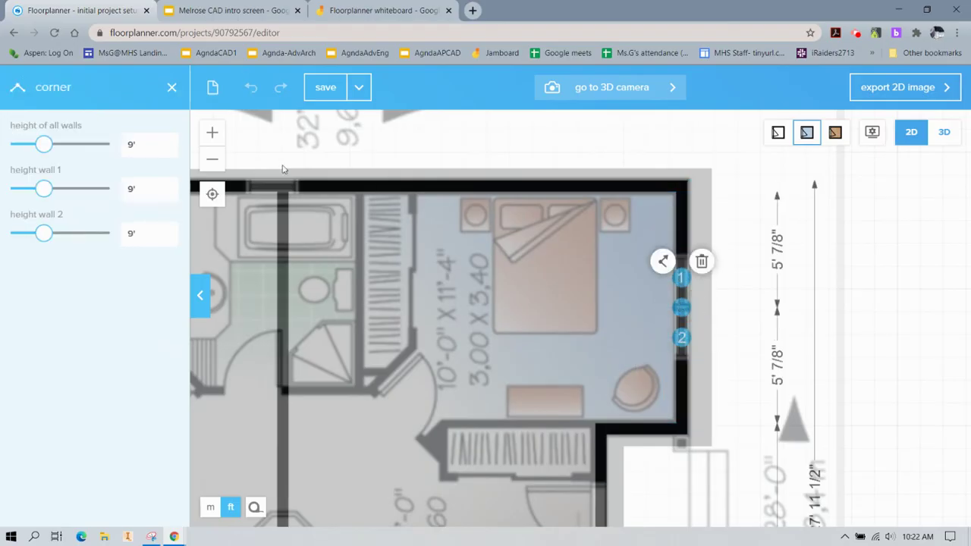
left_click(141, 144)
type("12")
key("Return")
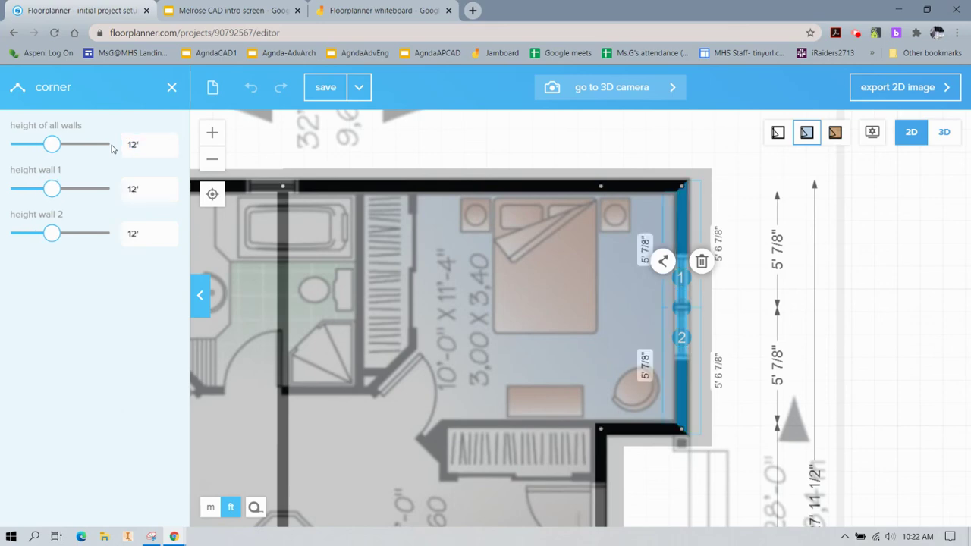
- Examine the bedroom's gable wall and secondary roof in 3D, and return to a 2D view of the whole floor plan
left_click(934, 135)
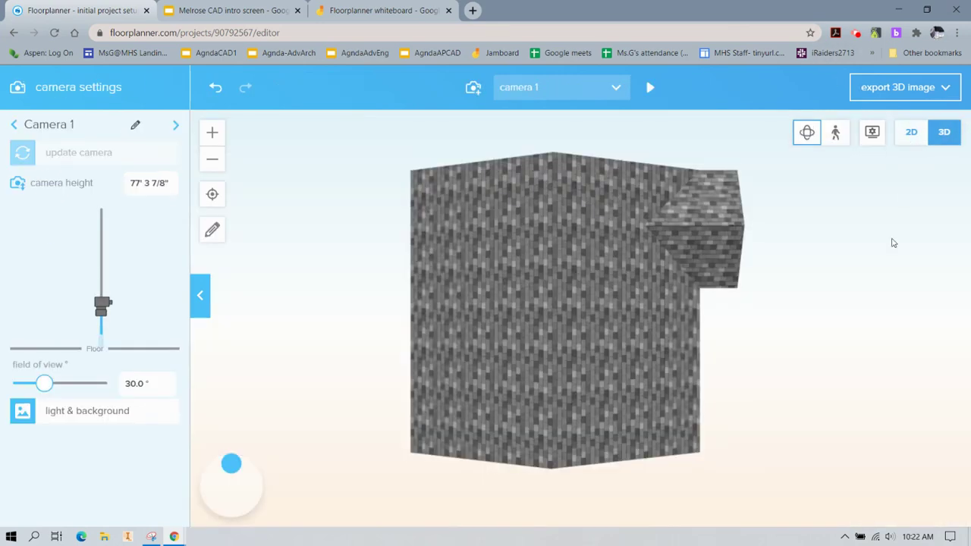
left_click_drag(891, 243, 477, 177)
right_click_drag(477, 177, 331, 188)
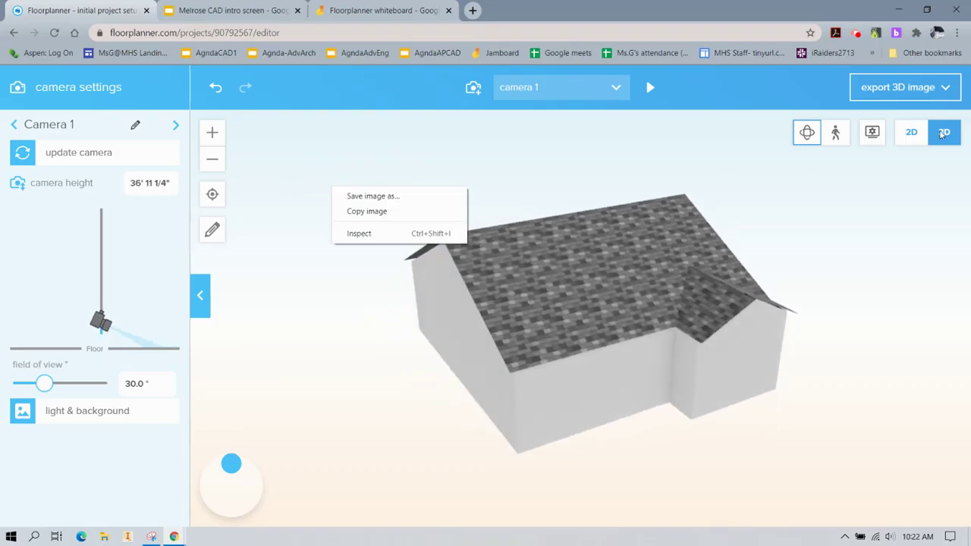
left_click(915, 132)
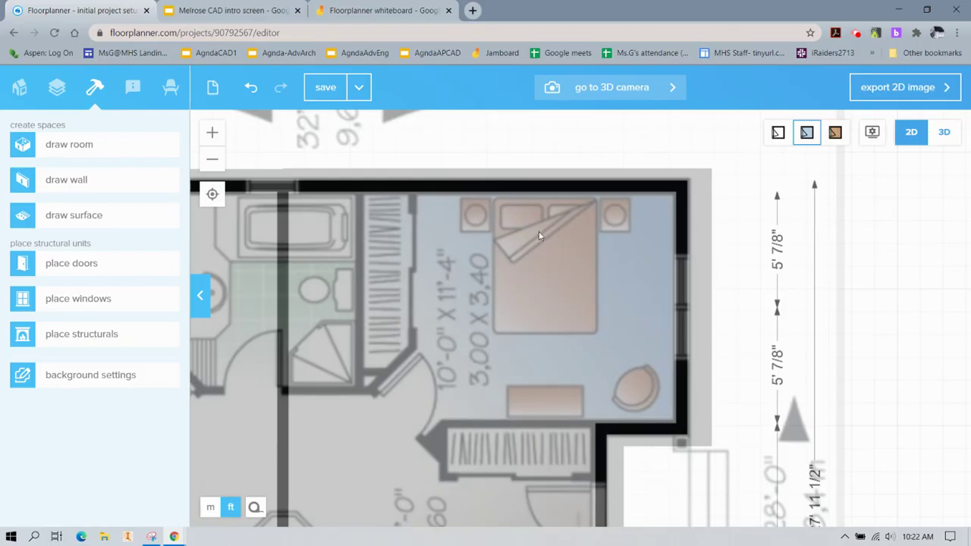
scroll(766, 243, "down", 3)
scroll(791, 326, "down", 1)
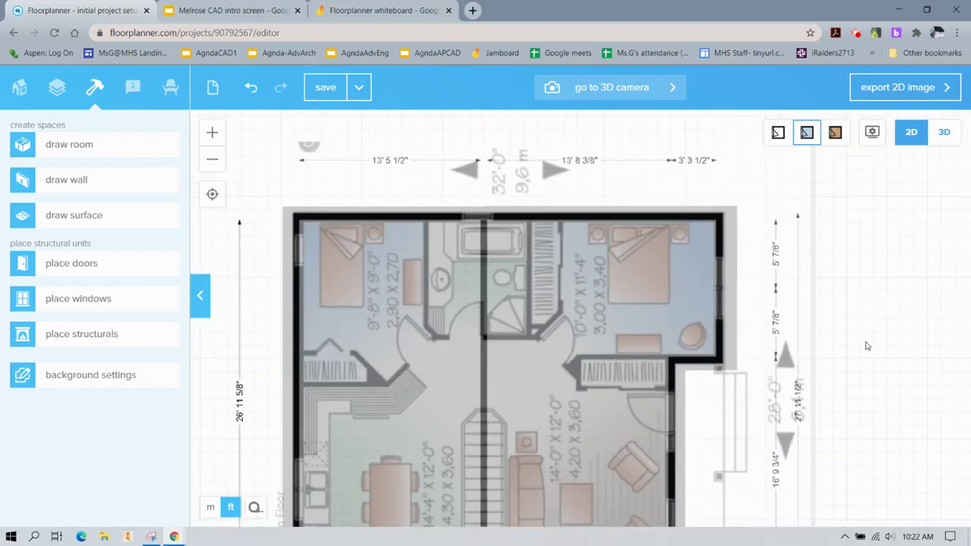
scroll(867, 346, "down", 2)
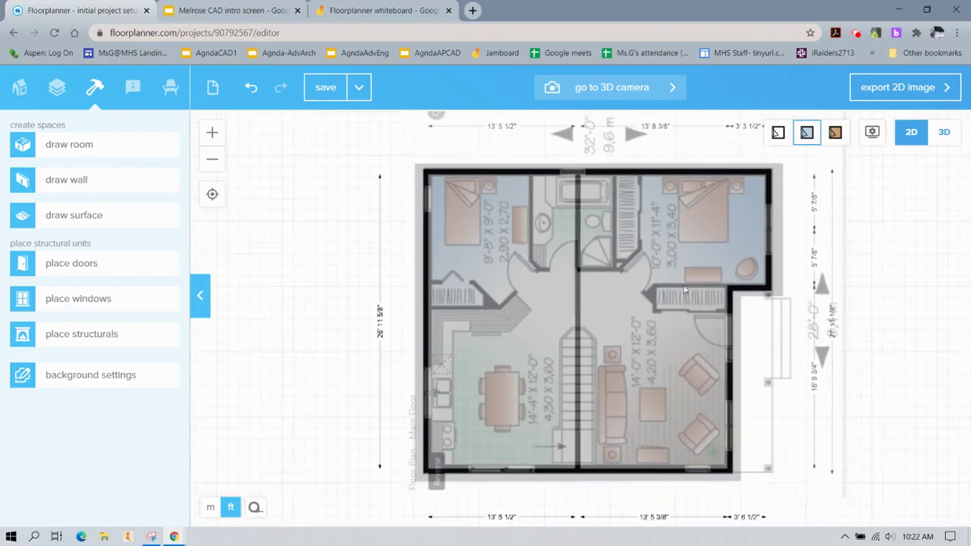